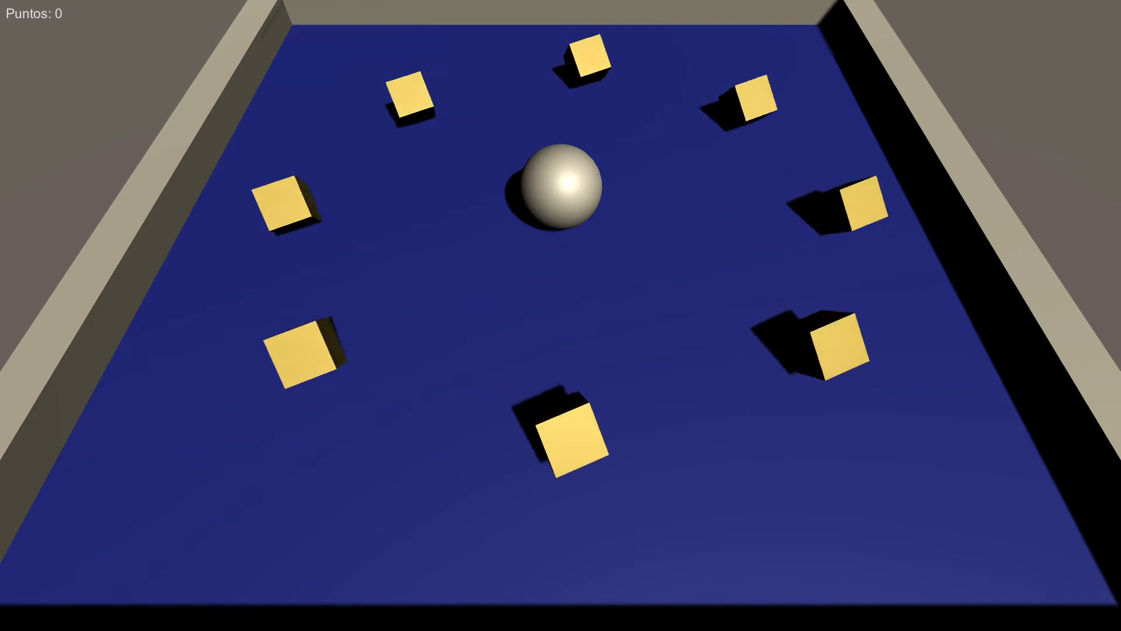
key(Right)
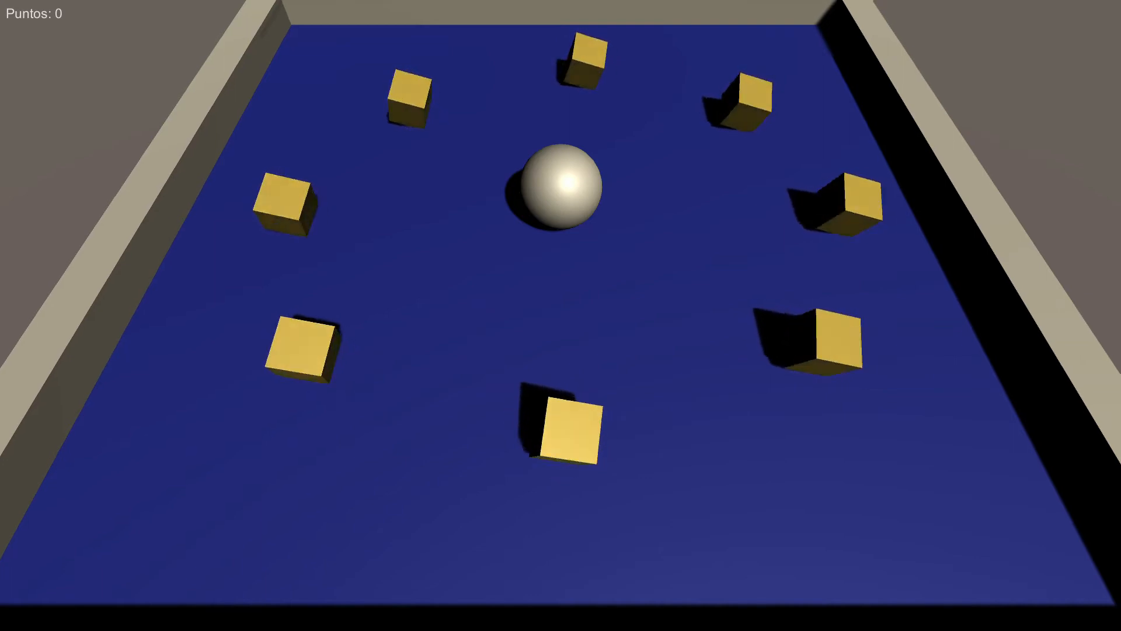
key(Up)
key(Left)
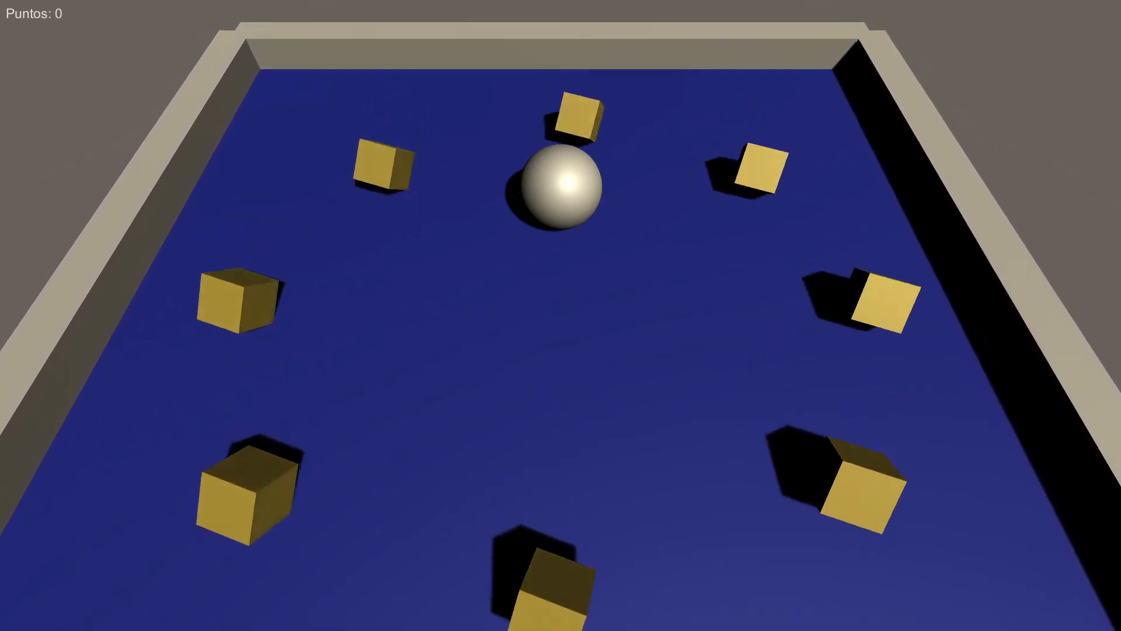
key(Up)
key(Left)
key(Down)
key(Down)
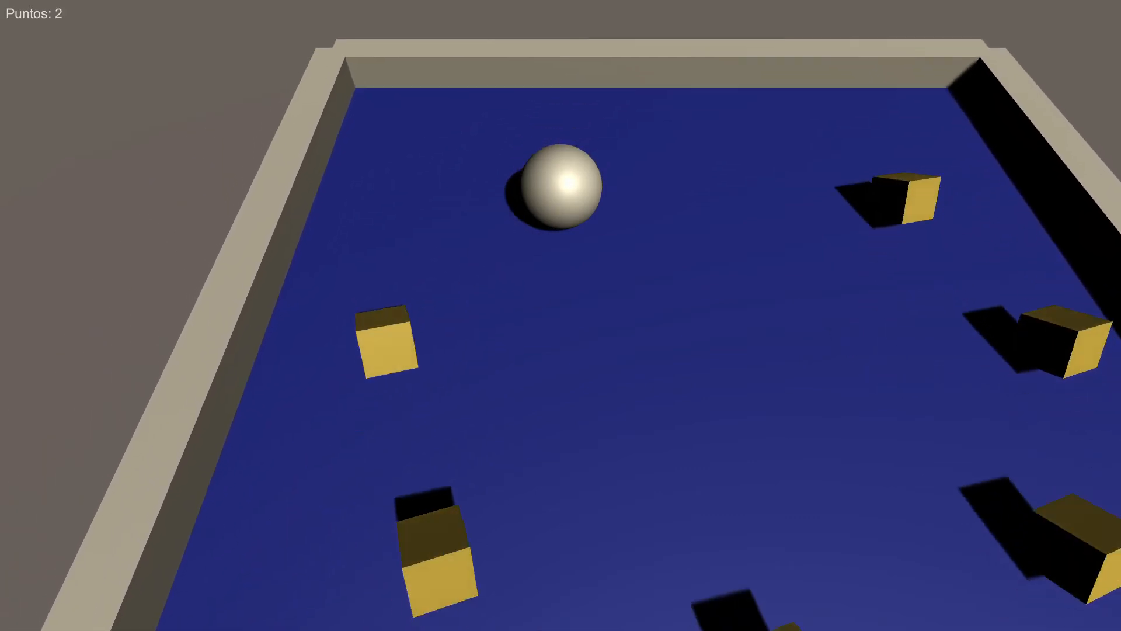
key(Up)
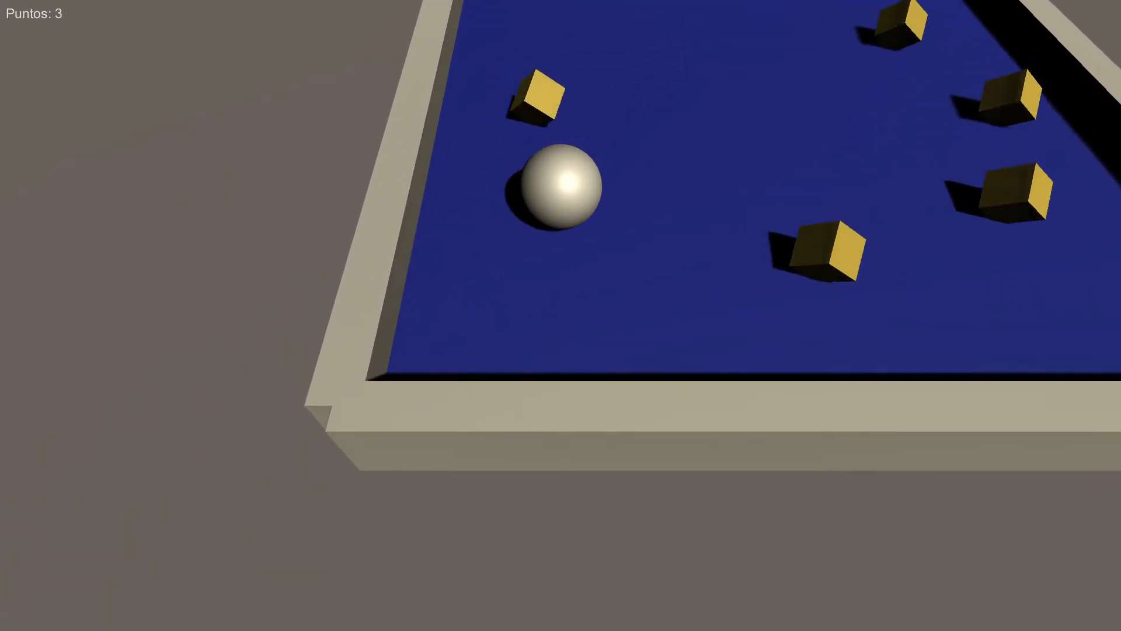
key(Right)
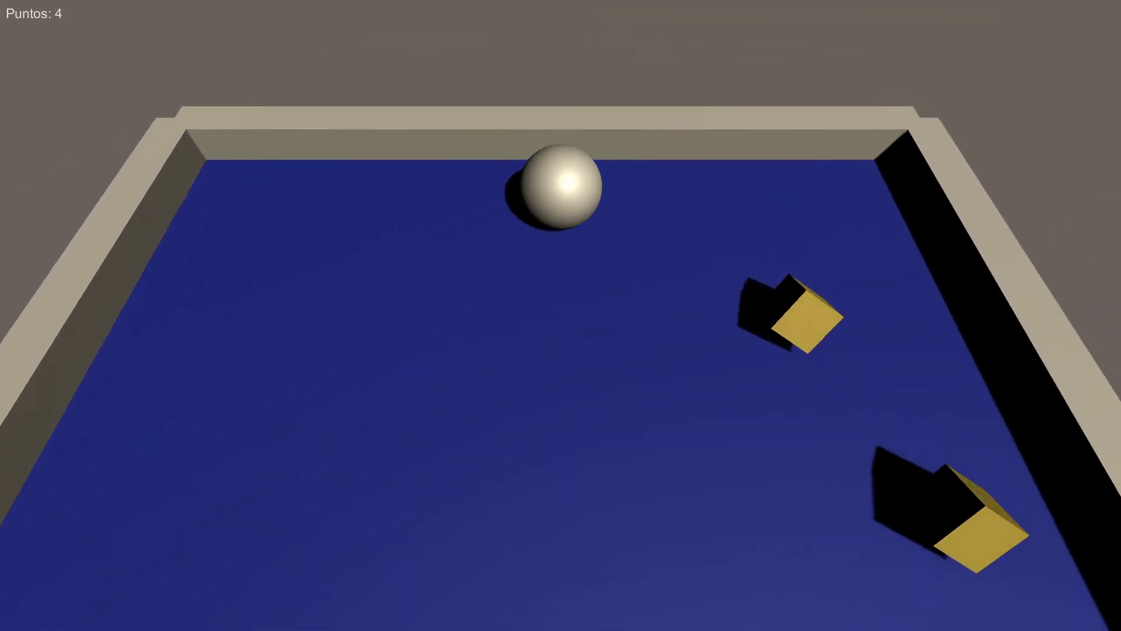
key(Left)
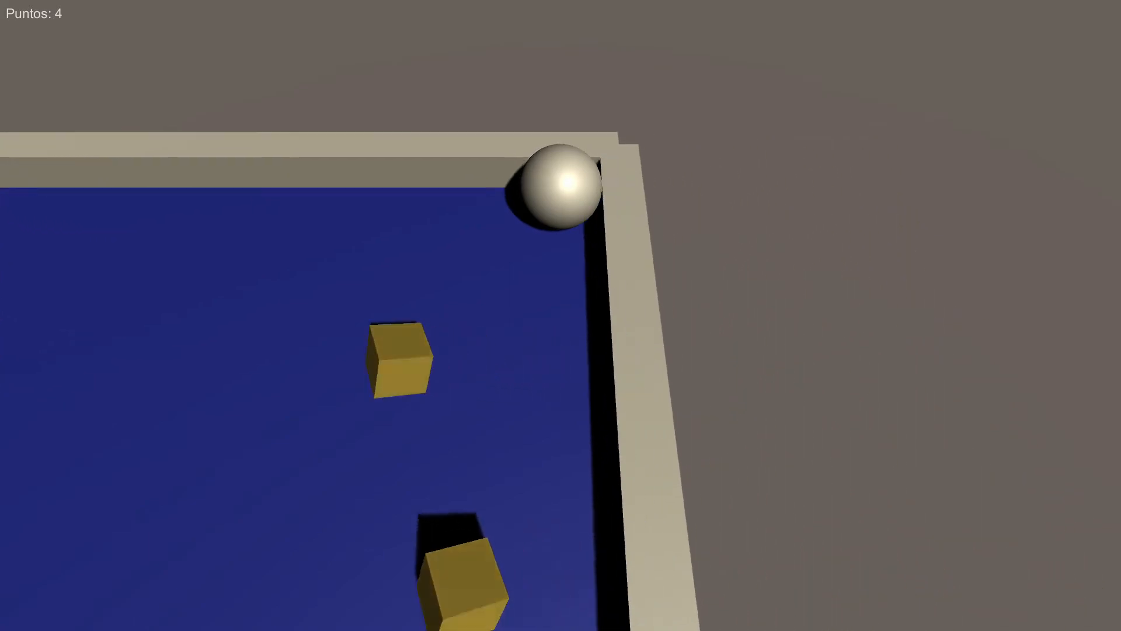
key(Down)
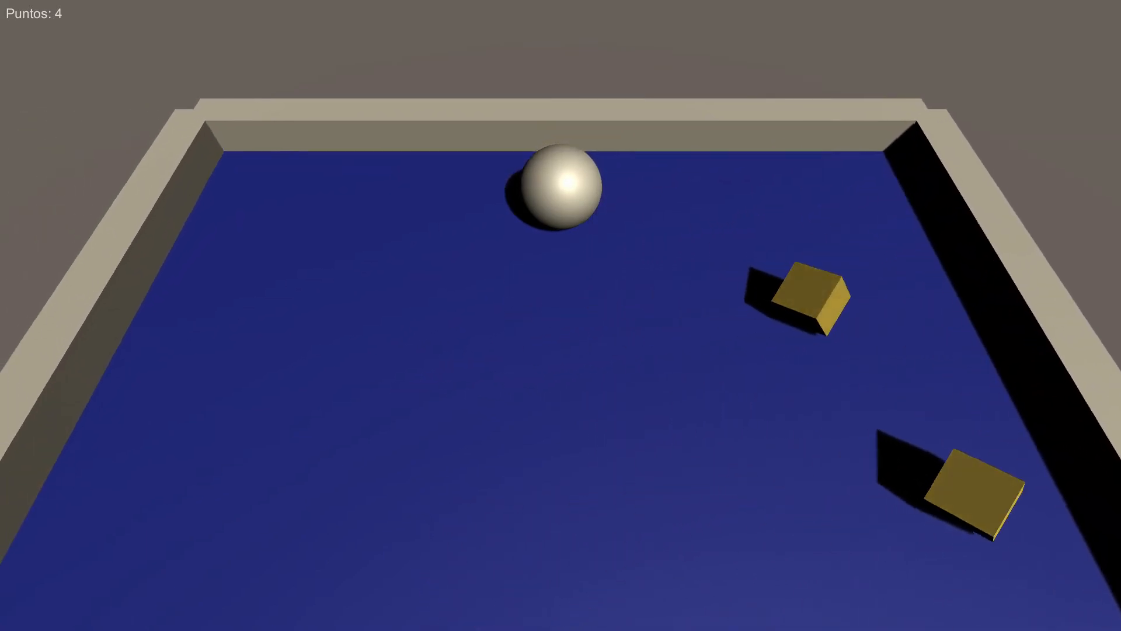
key(Right)
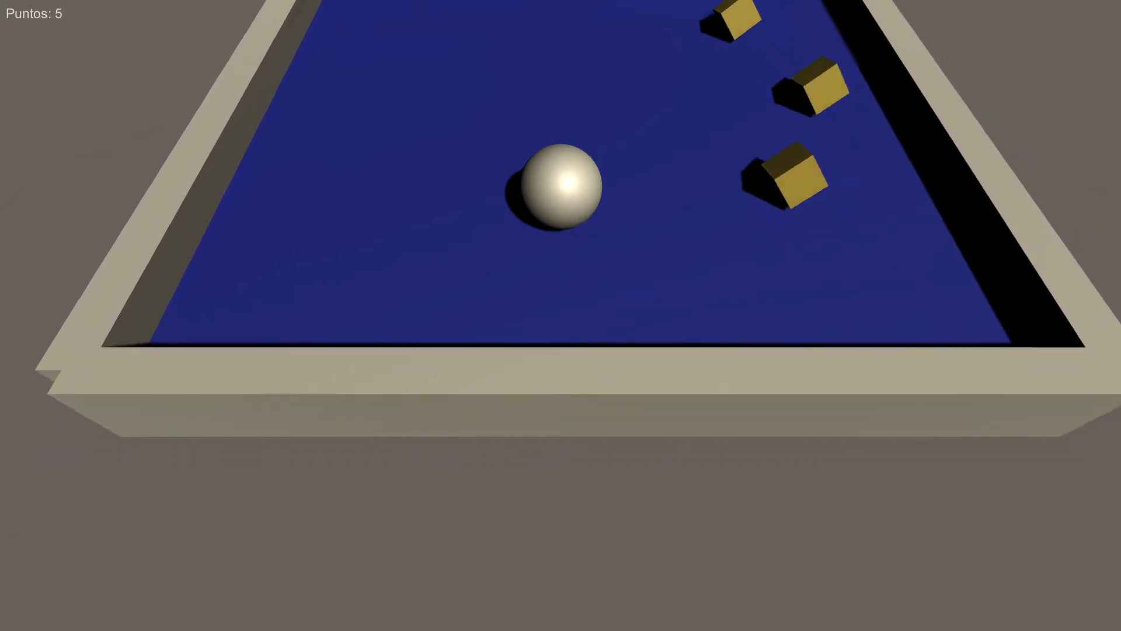
key(Right)
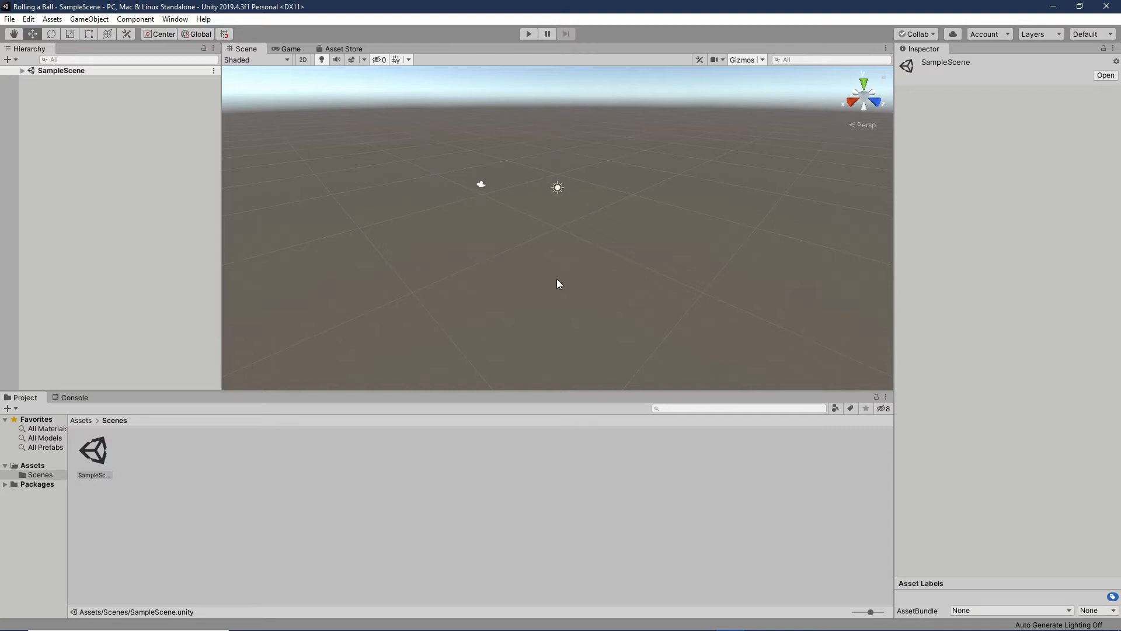
Preview the scene in the Game view, return to the Scene view, and inspect the Main Camera's properties in SampleScene
click(289, 49)
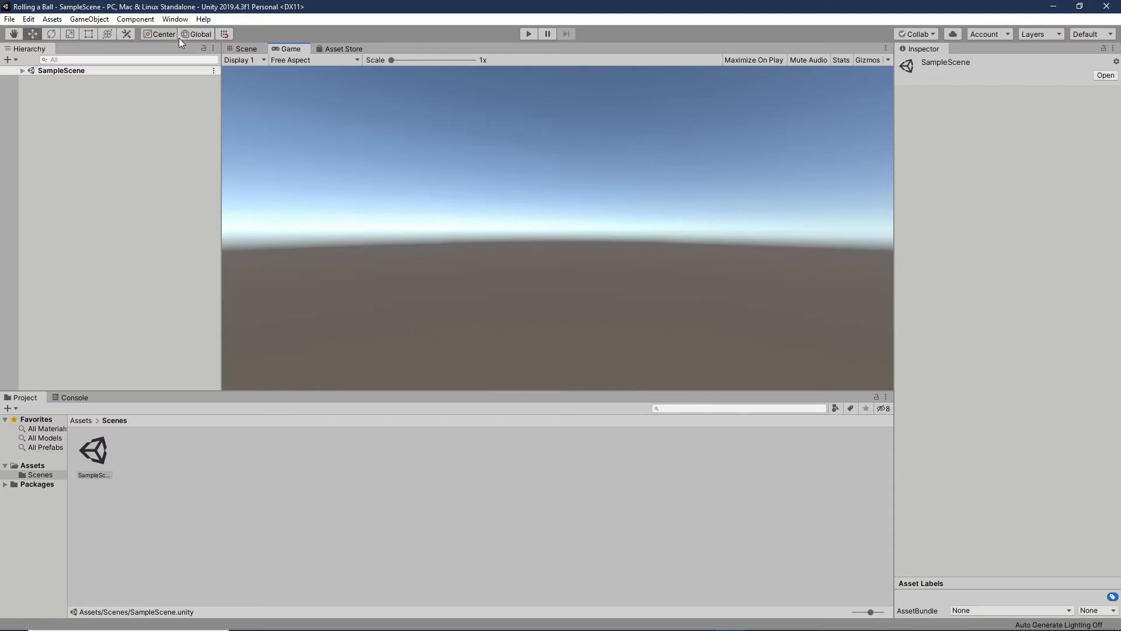
click(248, 49)
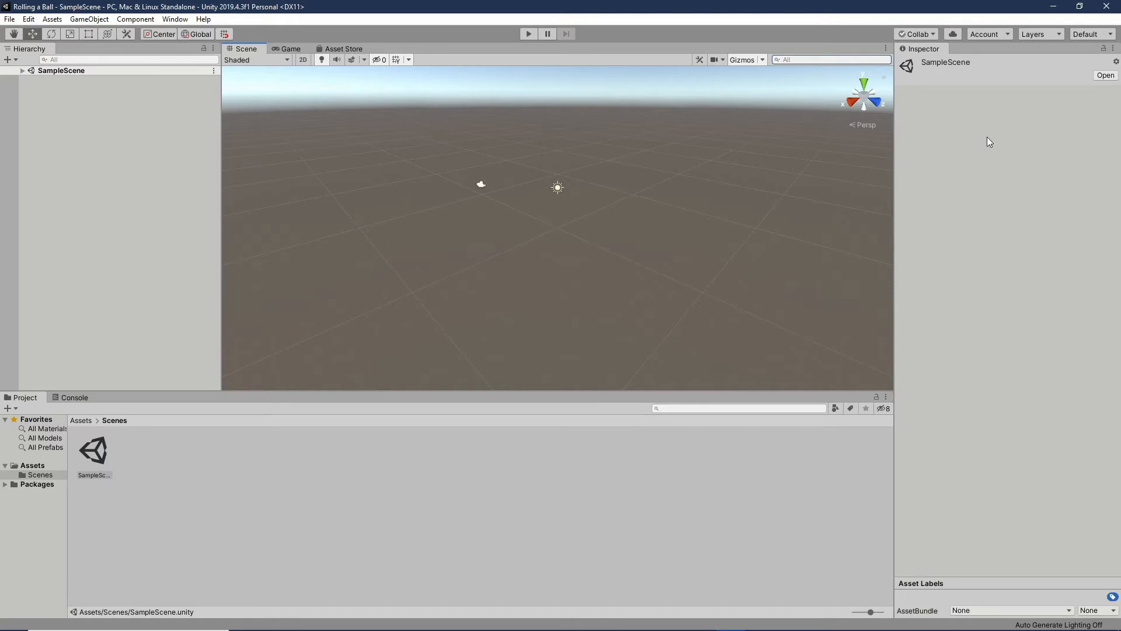
click(22, 70)
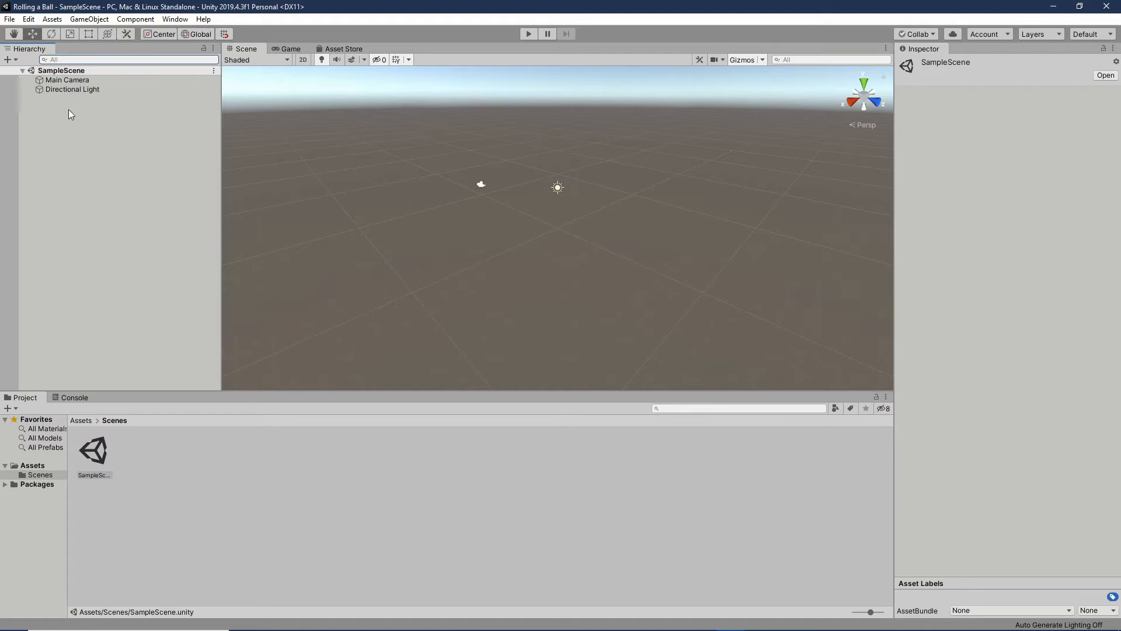
click(67, 80)
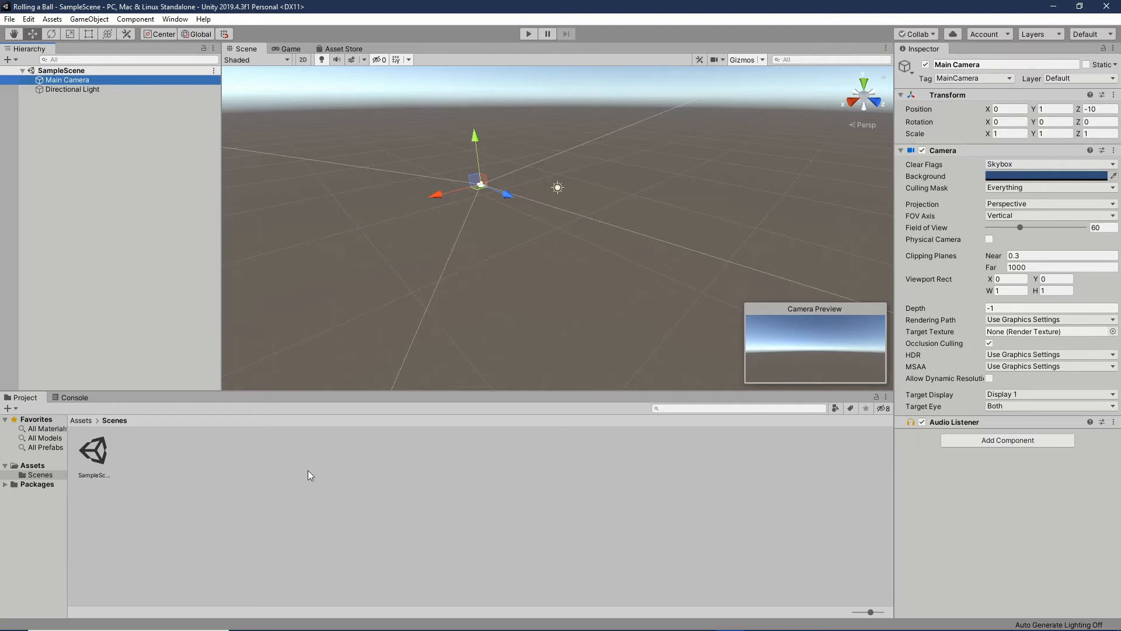
Check the Console and return to the project's Scenes folder
click(64, 398)
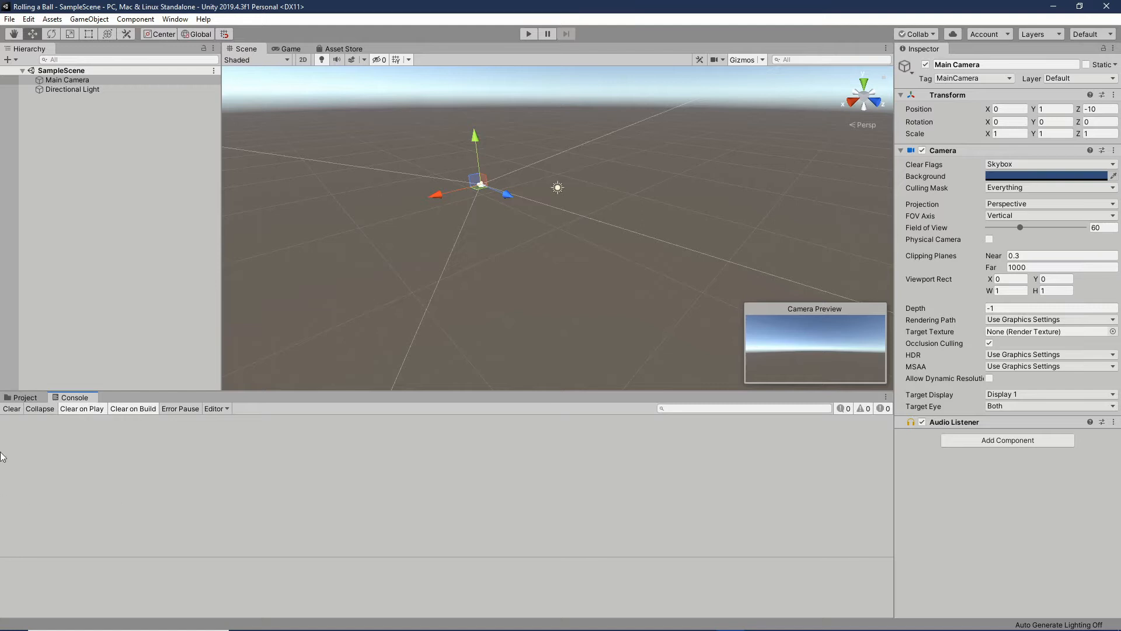
click(23, 397)
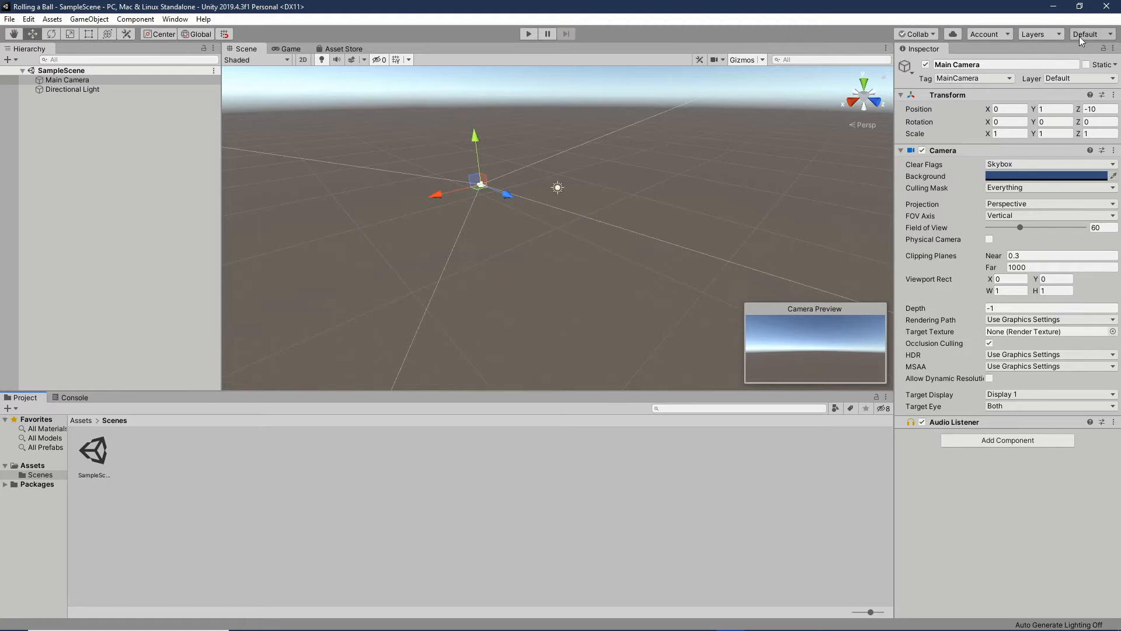
click(1095, 36)
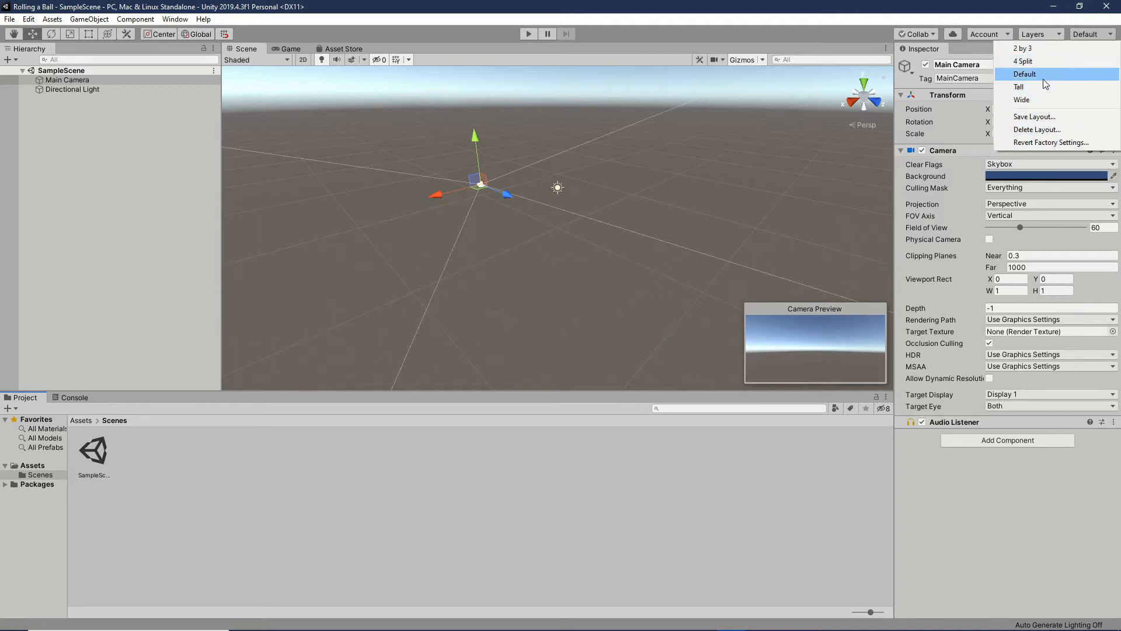
click(785, 13)
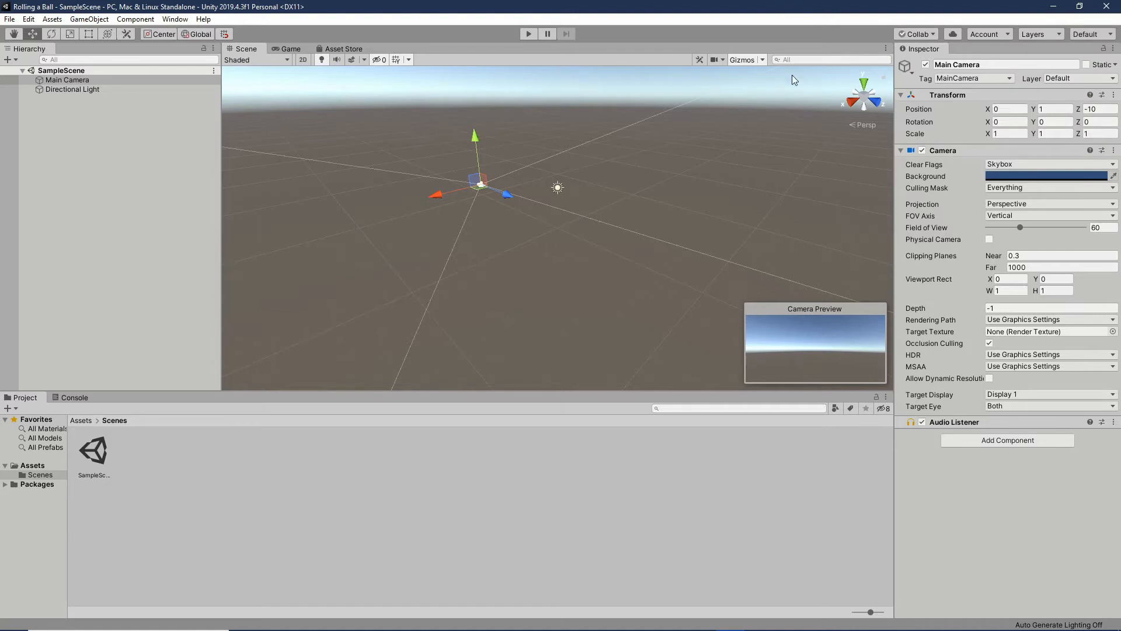
click(175, 19)
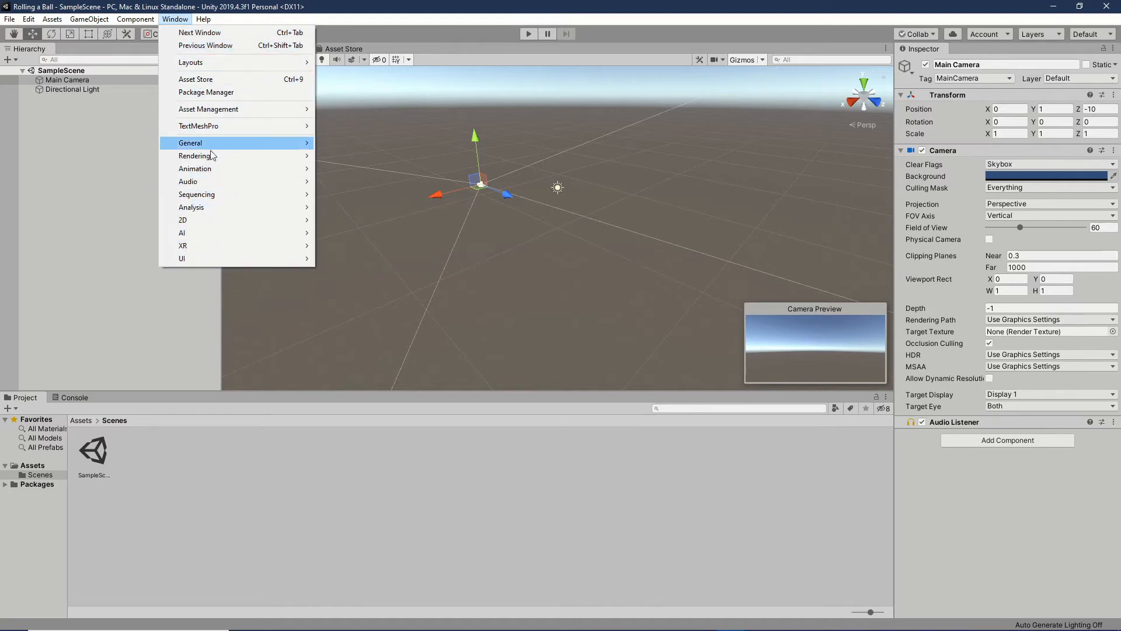
mouse_move(221, 169)
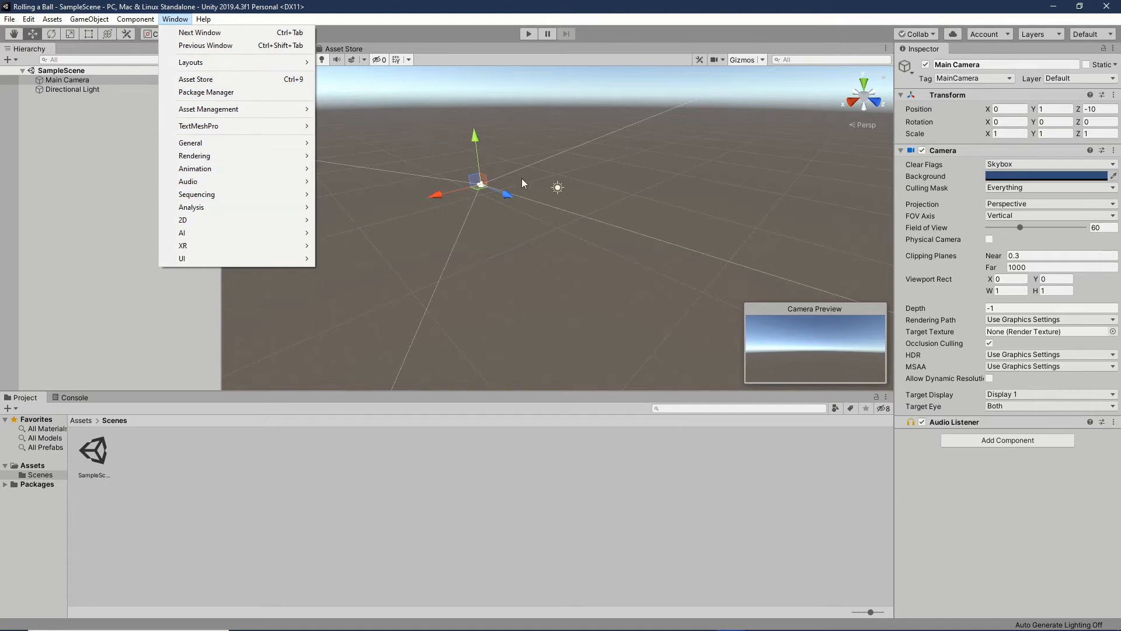
click(468, 11)
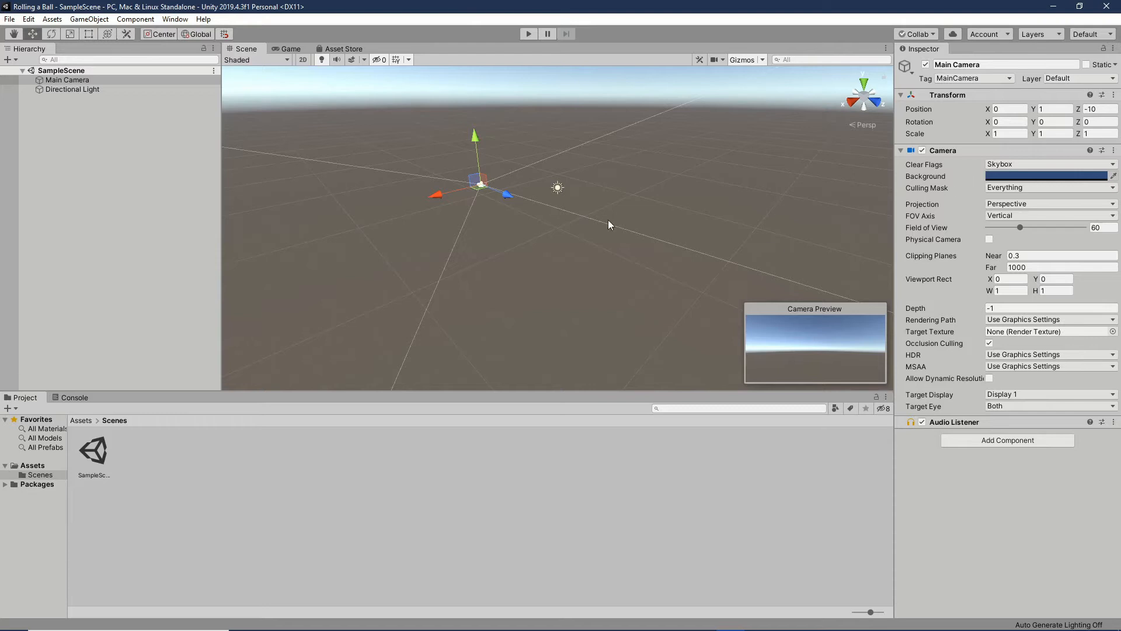
click(291, 49)
click(257, 49)
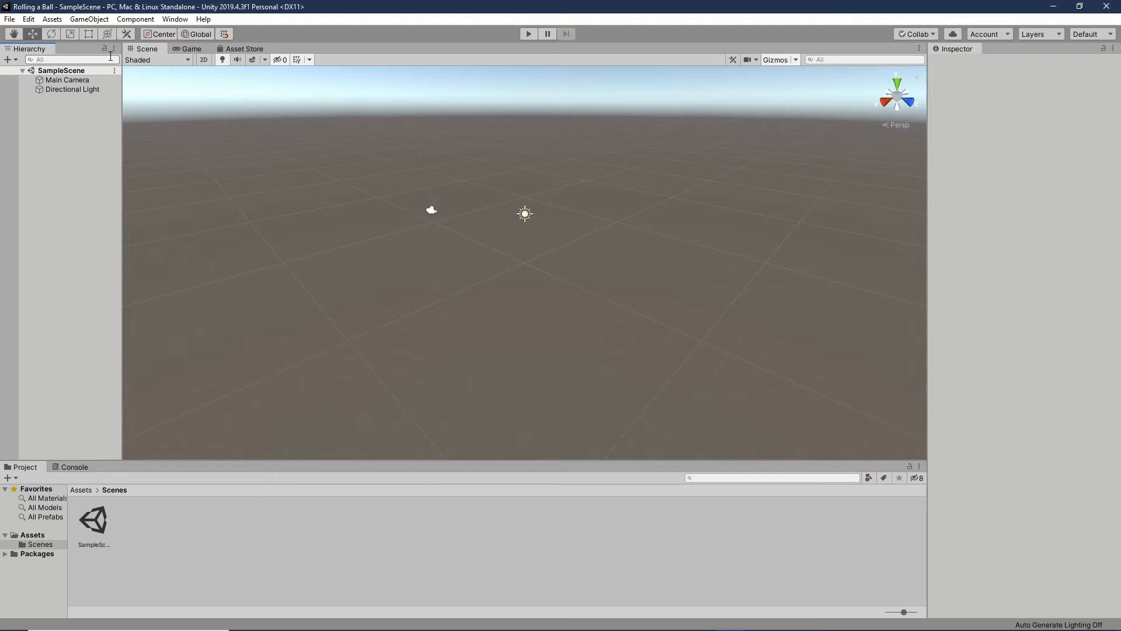
Explore the area around the camera and light in the scene with the Hand tool, panning and zooming the view
click(14, 34)
drag(348, 217, 449, 280)
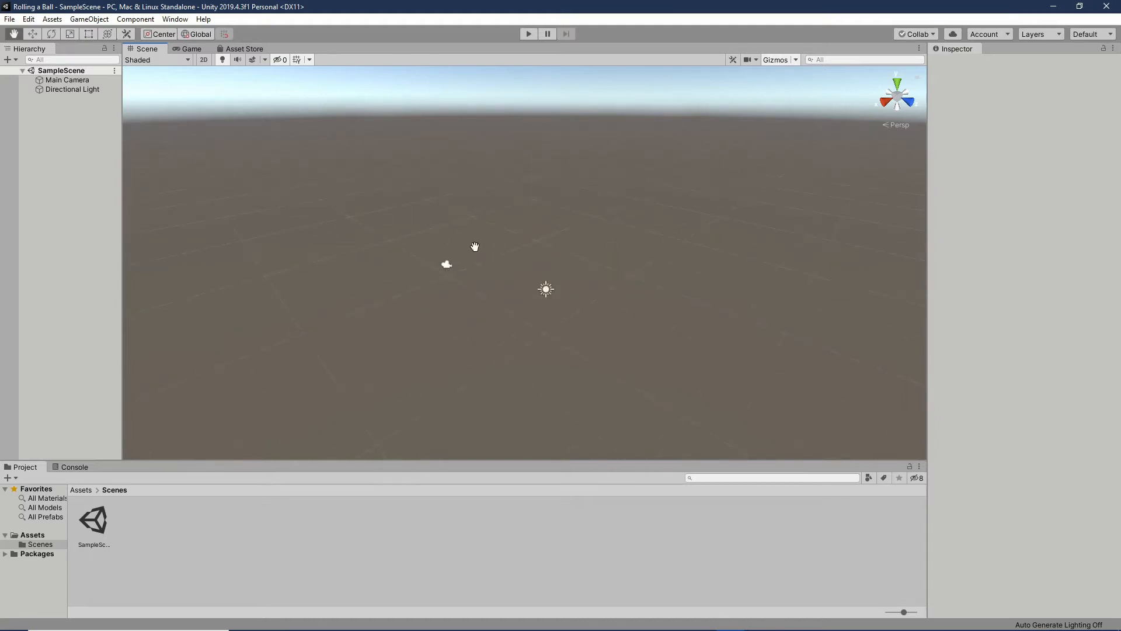
drag(498, 325, 479, 276)
scroll(455, 265, up, 6)
scroll(454, 265, down, 6)
scroll(445, 289, up, 5)
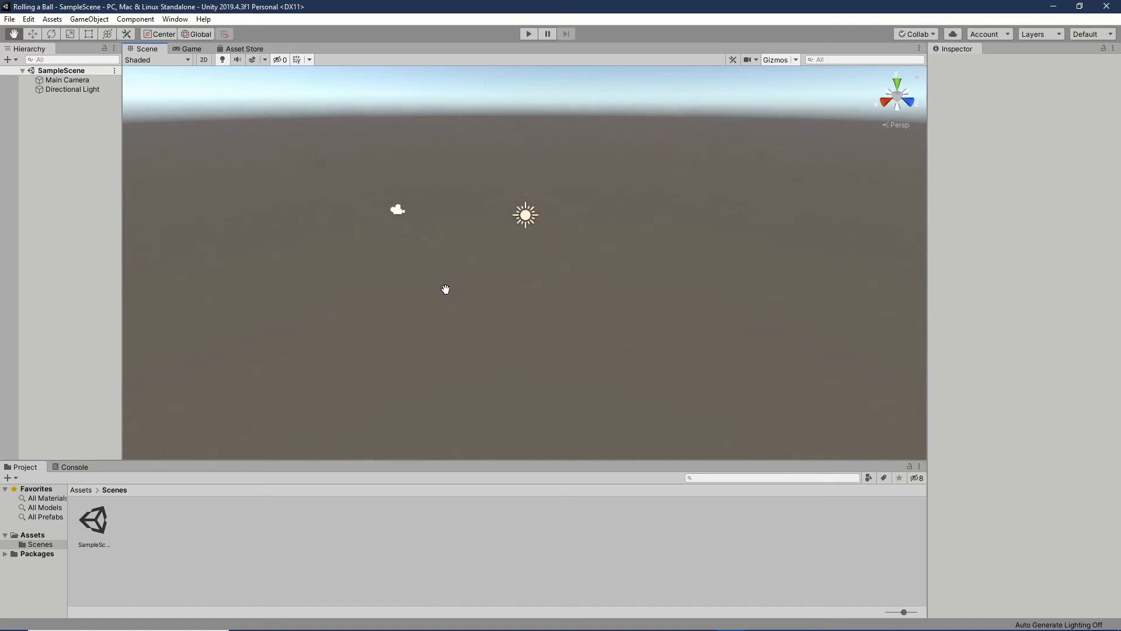
drag(438, 260, 451, 426)
drag(519, 339, 479, 249)
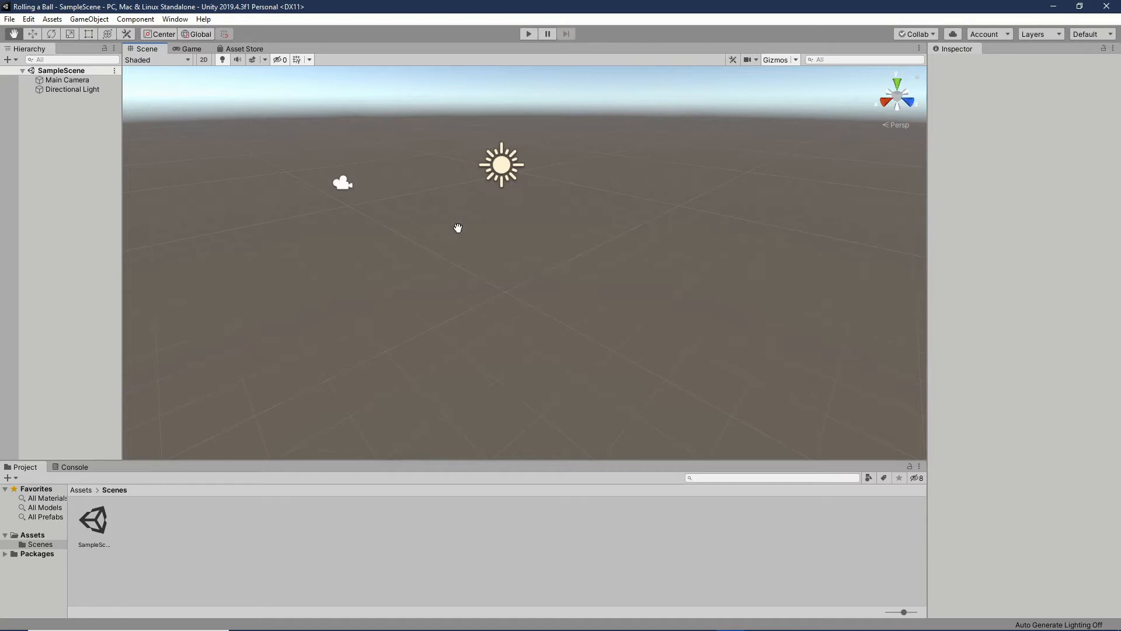
Move through the scene in several directions and rotate the view to examine the camera and light from other angles
key(Down)
key(Left)
key(Up)
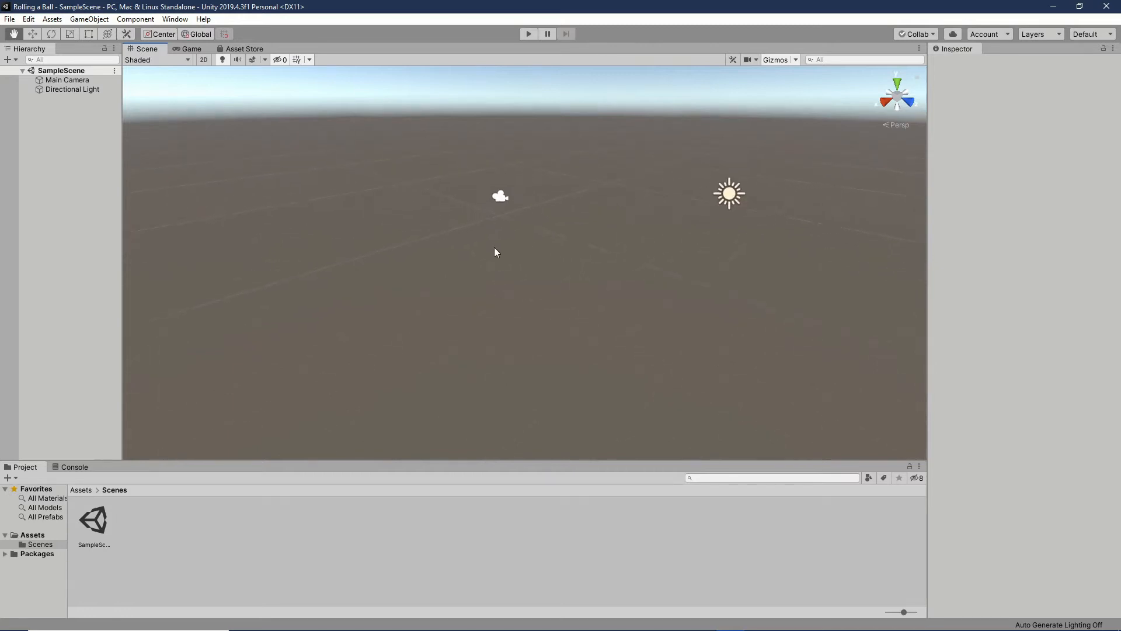
key(Up)
key(Right)
key(Left)
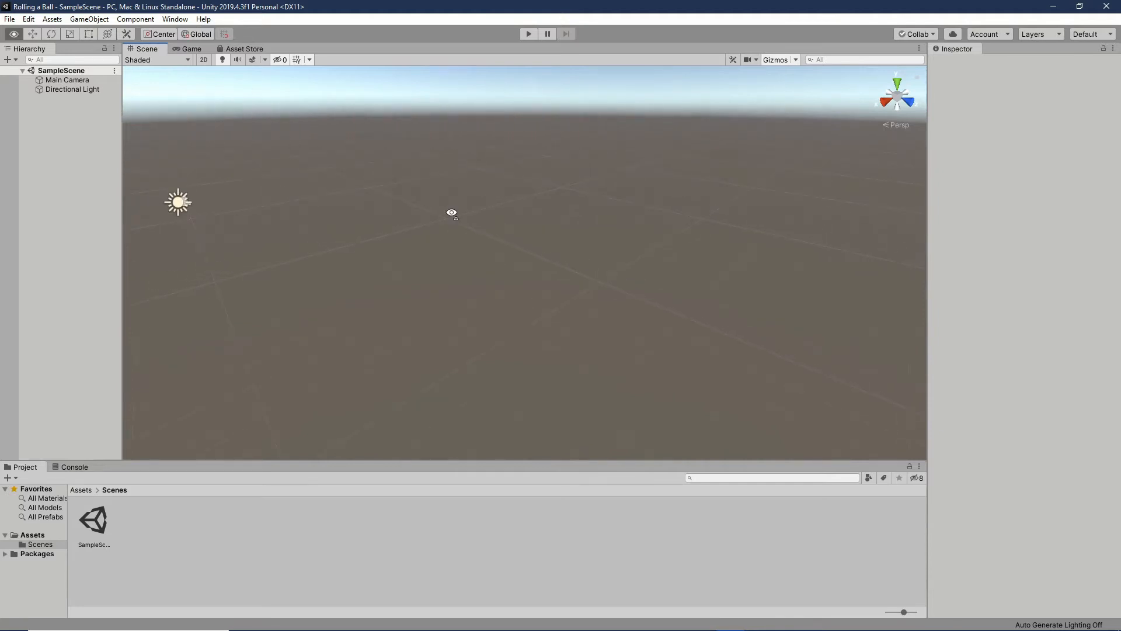
right_drag(452, 212, 290, 200)
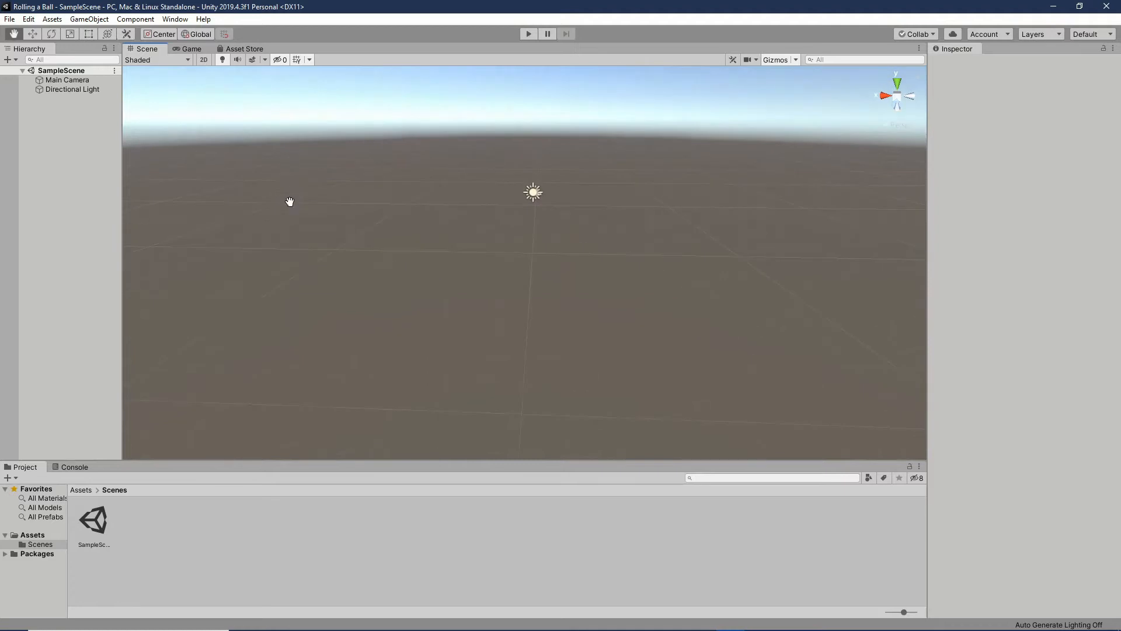
scroll(476, 198, up, 5)
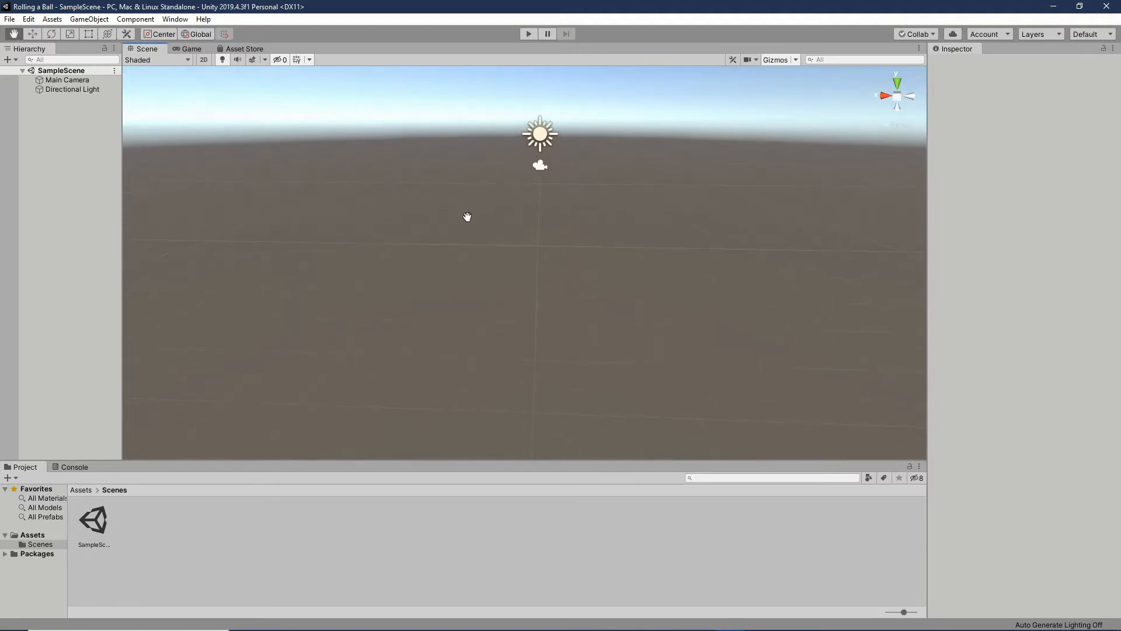
right_drag(468, 218, 502, 182)
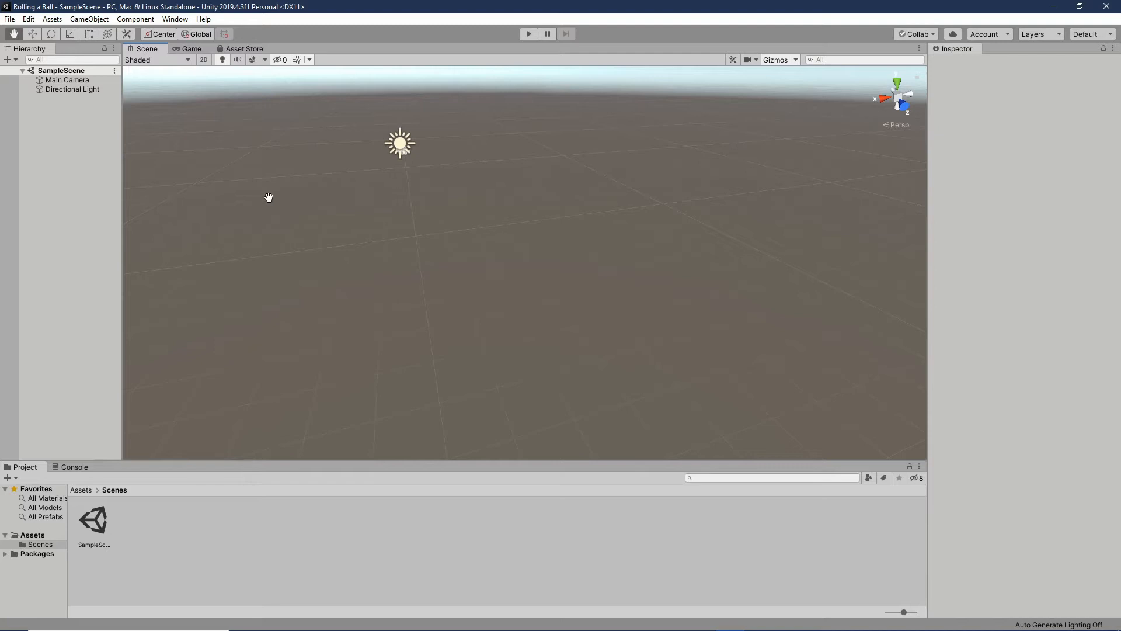
drag(335, 205, 496, 198)
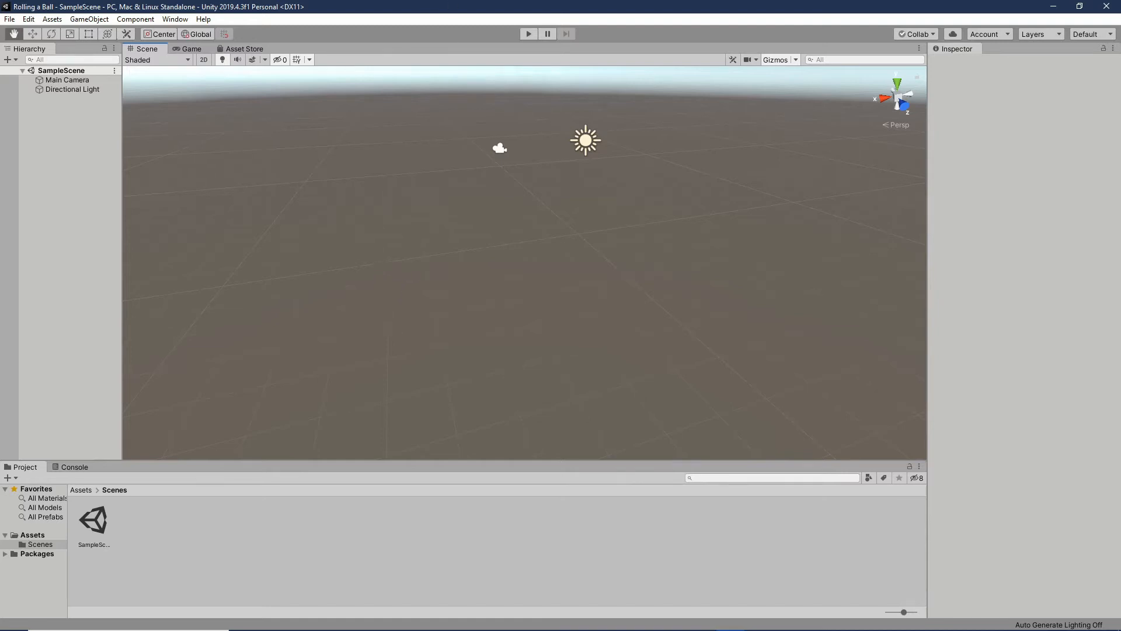
Create a new scene in the project in place of the open SampleScene
click(105, 522)
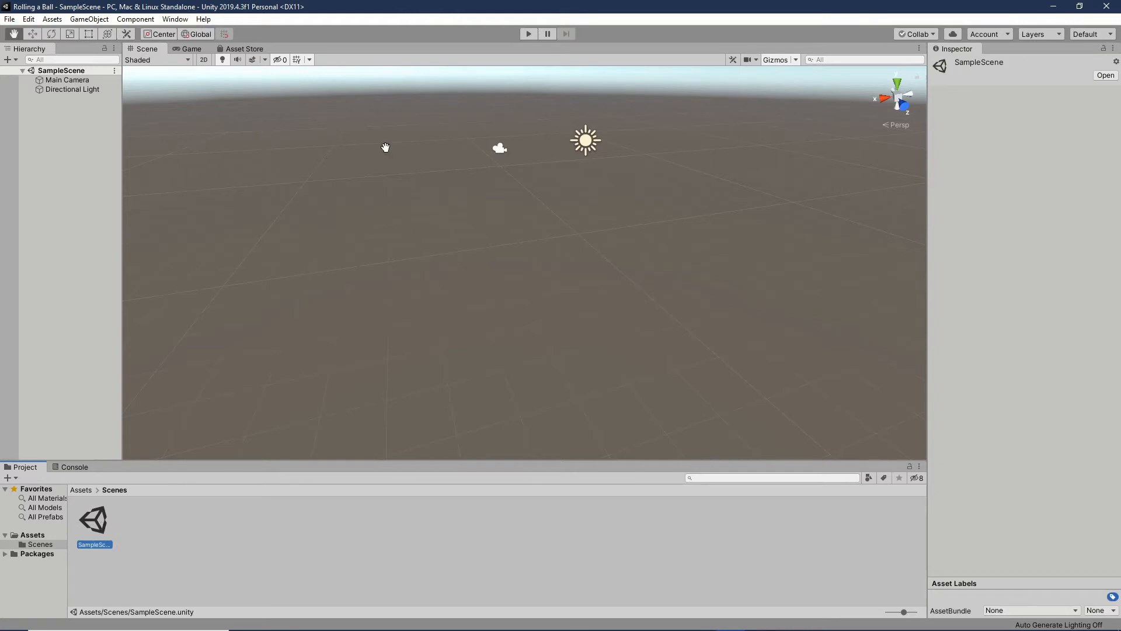
click(12, 19)
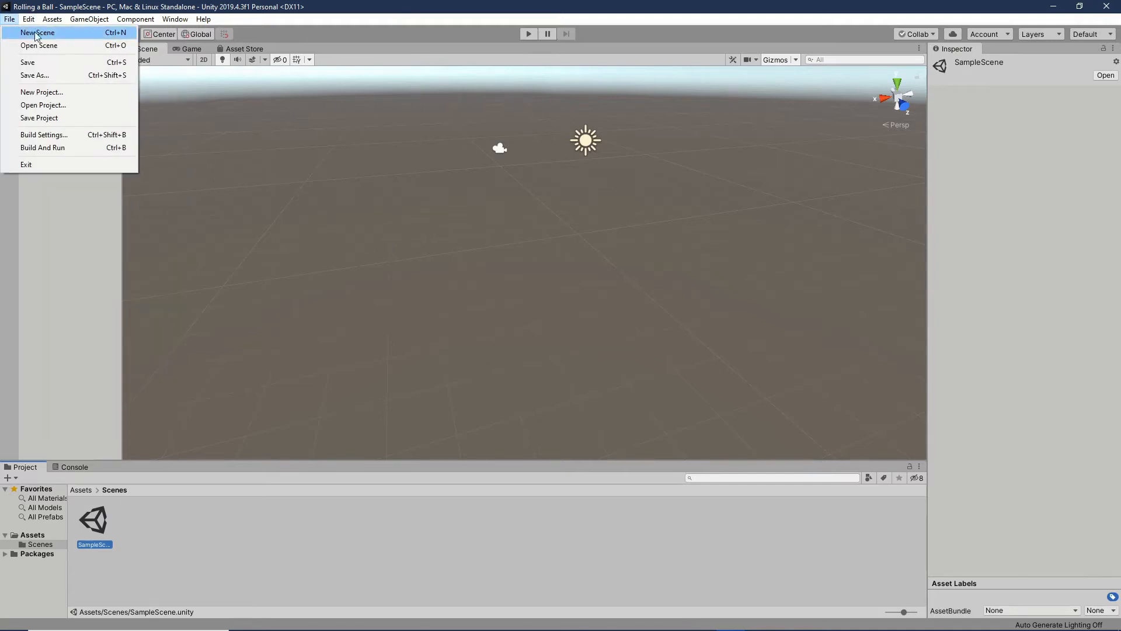
click(47, 34)
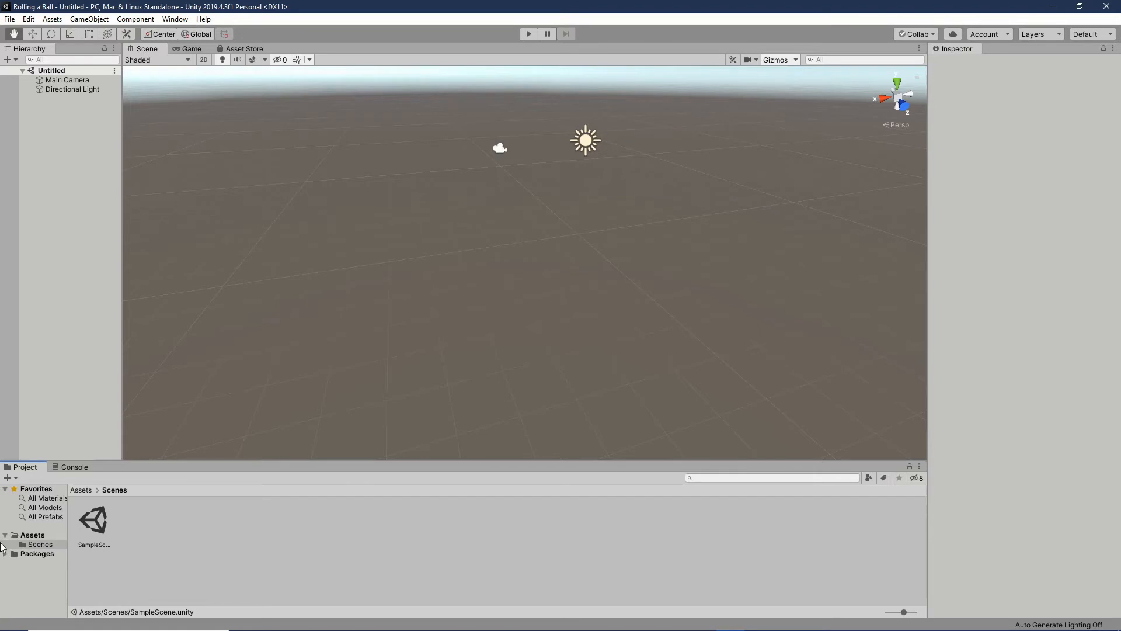
Save the new scene as principal in the project's Scenes folder
click(50, 545)
click(11, 20)
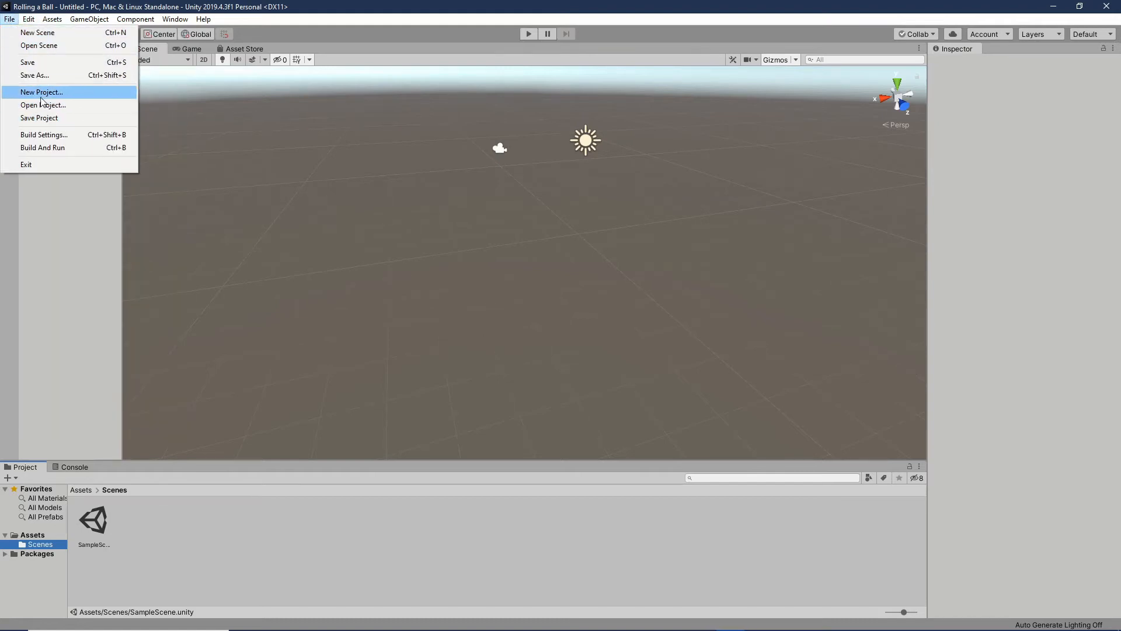
click(47, 61)
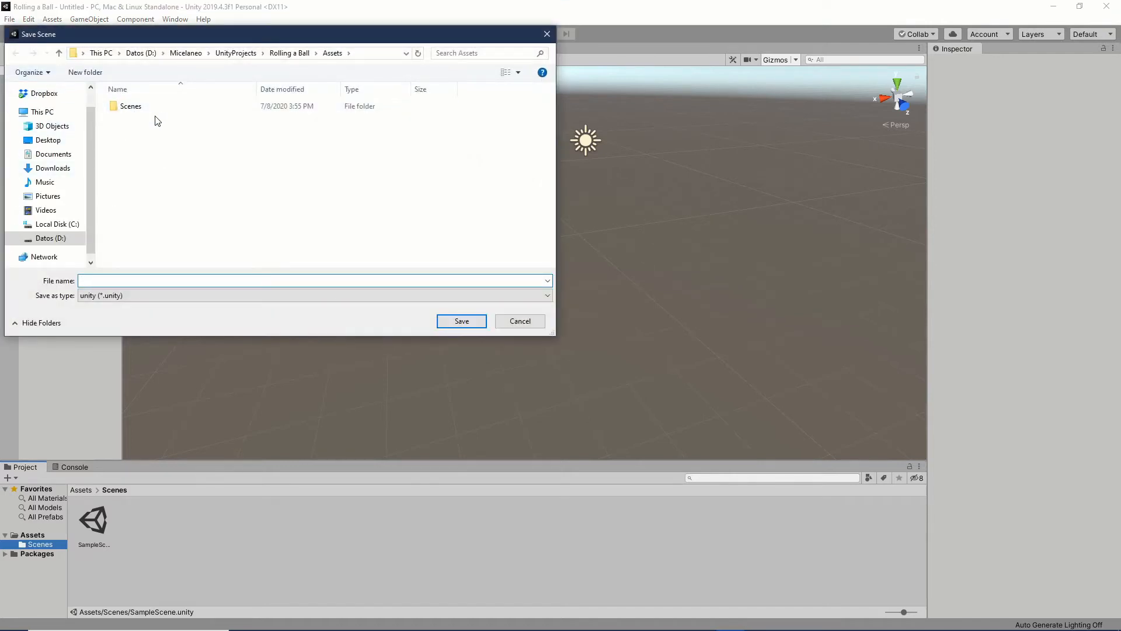
double_click(125, 111)
click(102, 283)
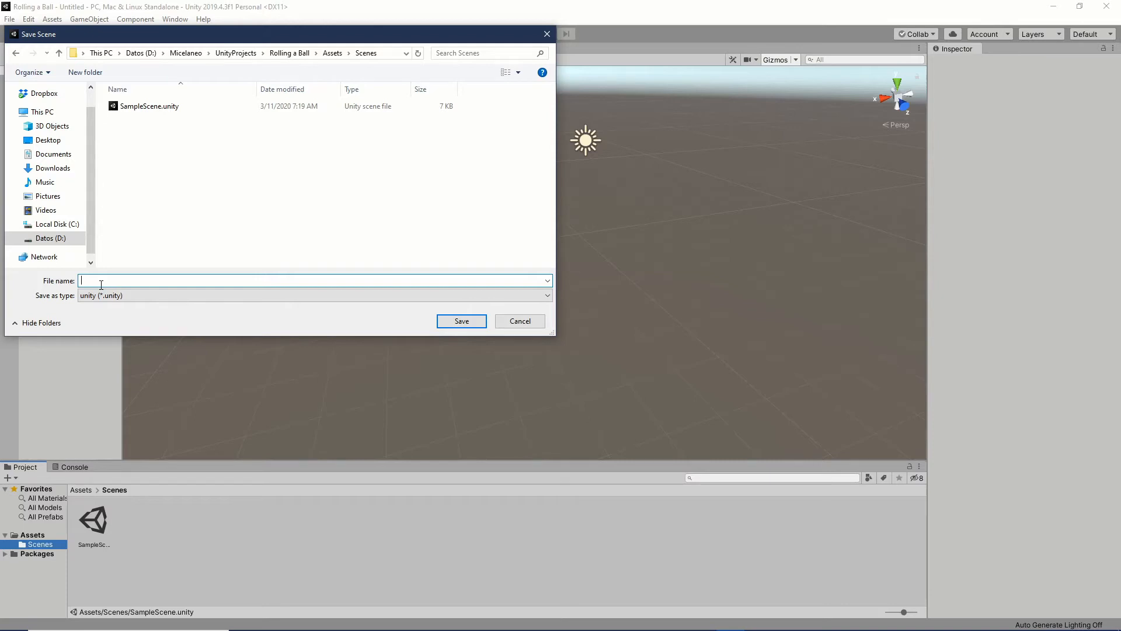
text(principal)
click(470, 320)
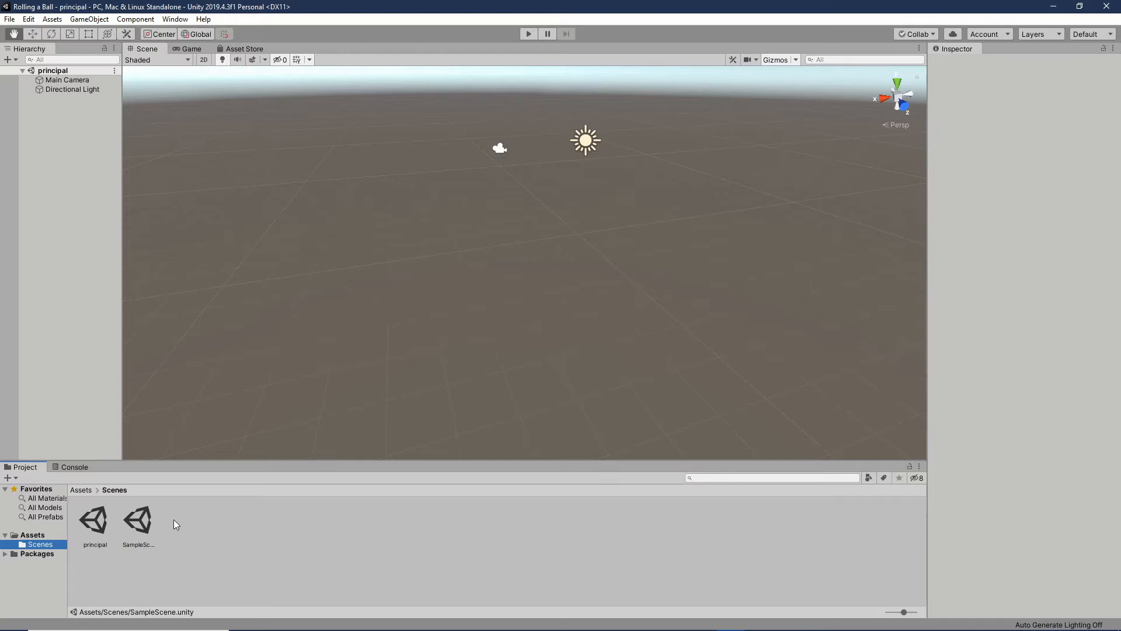
Switch to SampleScene and back to principal, and delete SampleScene from the Scenes folder
double_click(136, 524)
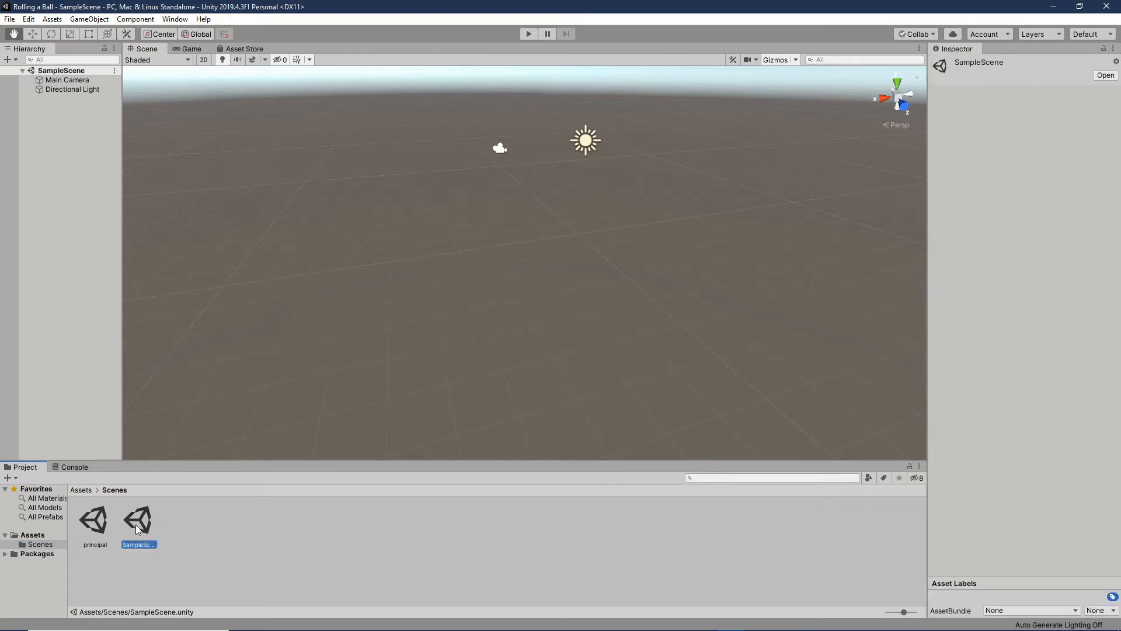
double_click(83, 519)
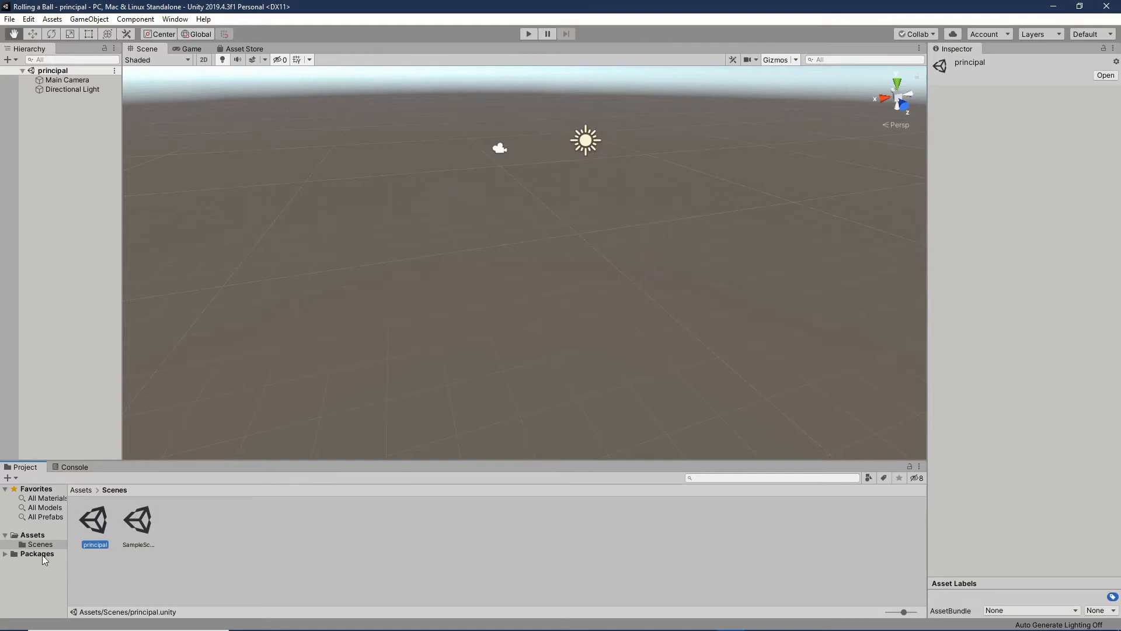
click(146, 517)
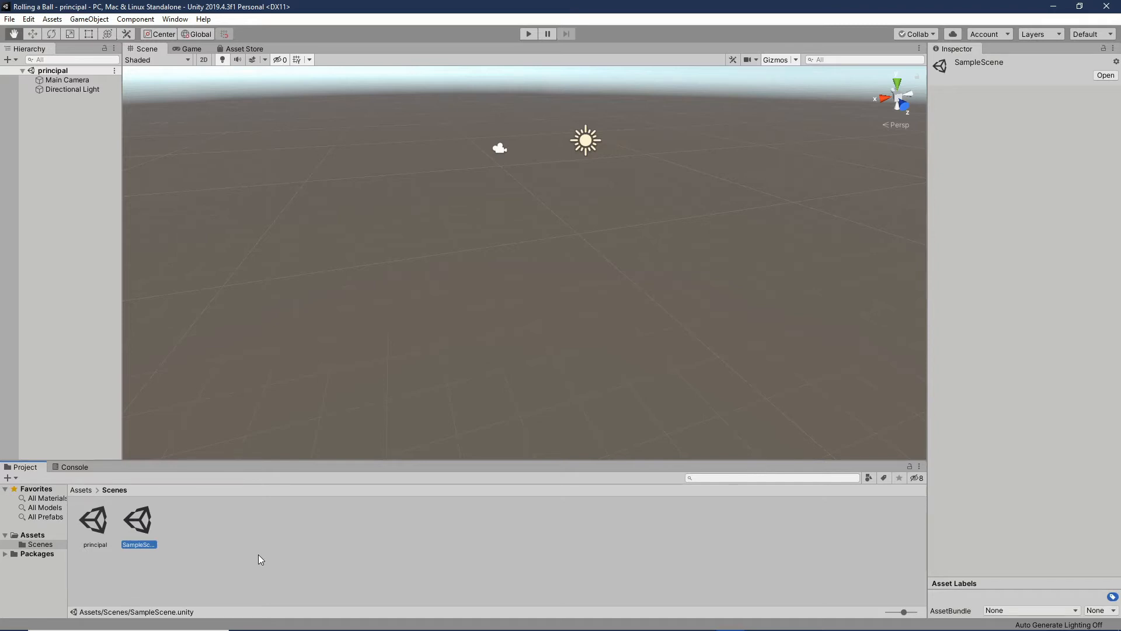
key(Delete)
click(595, 344)
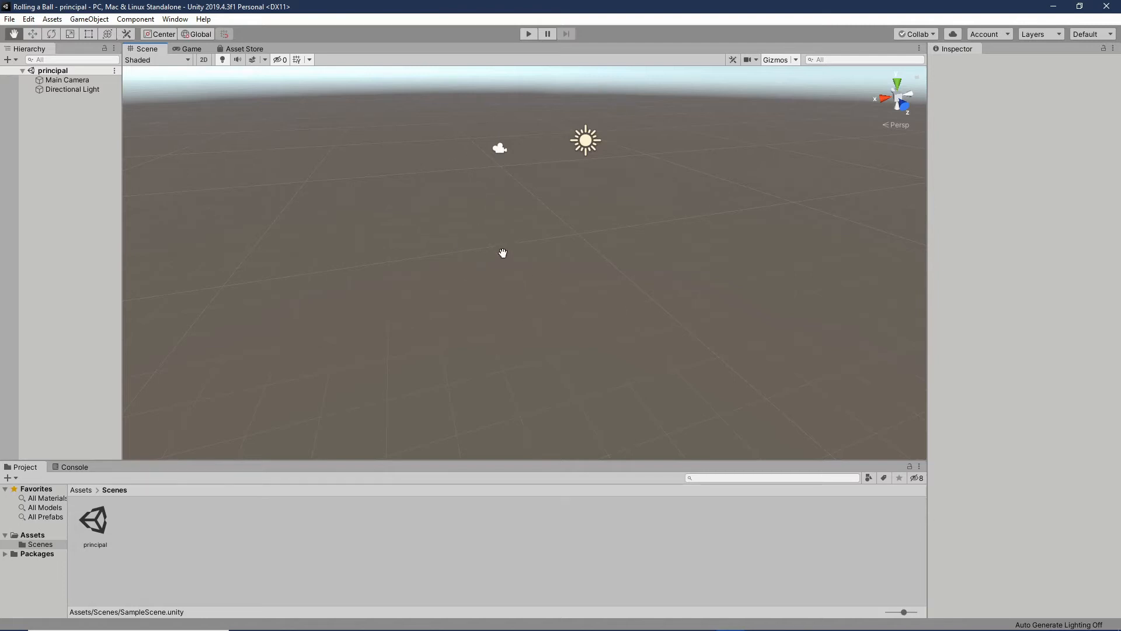
Examine the components and properties of the Main Camera and the Directional Light, and clear the selection
click(75, 80)
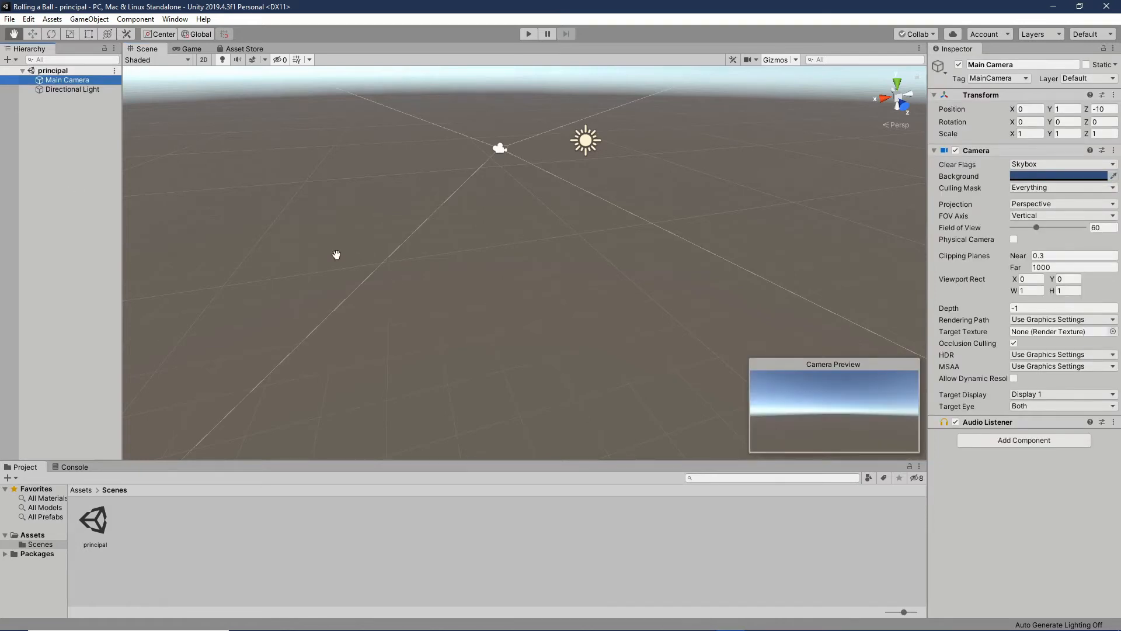
click(63, 91)
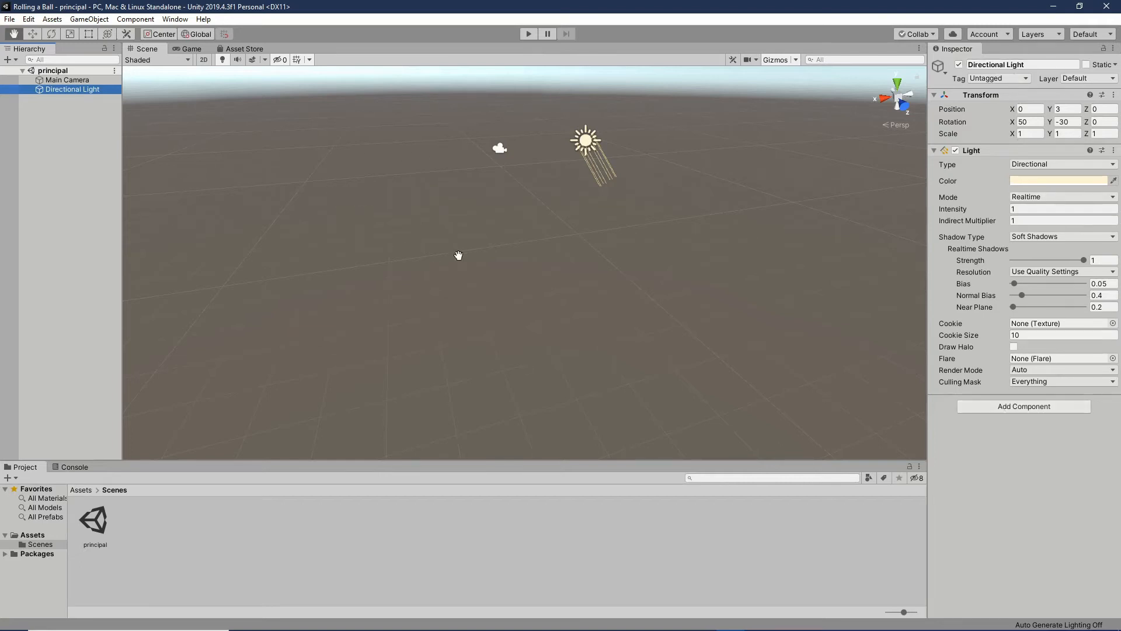
click(83, 82)
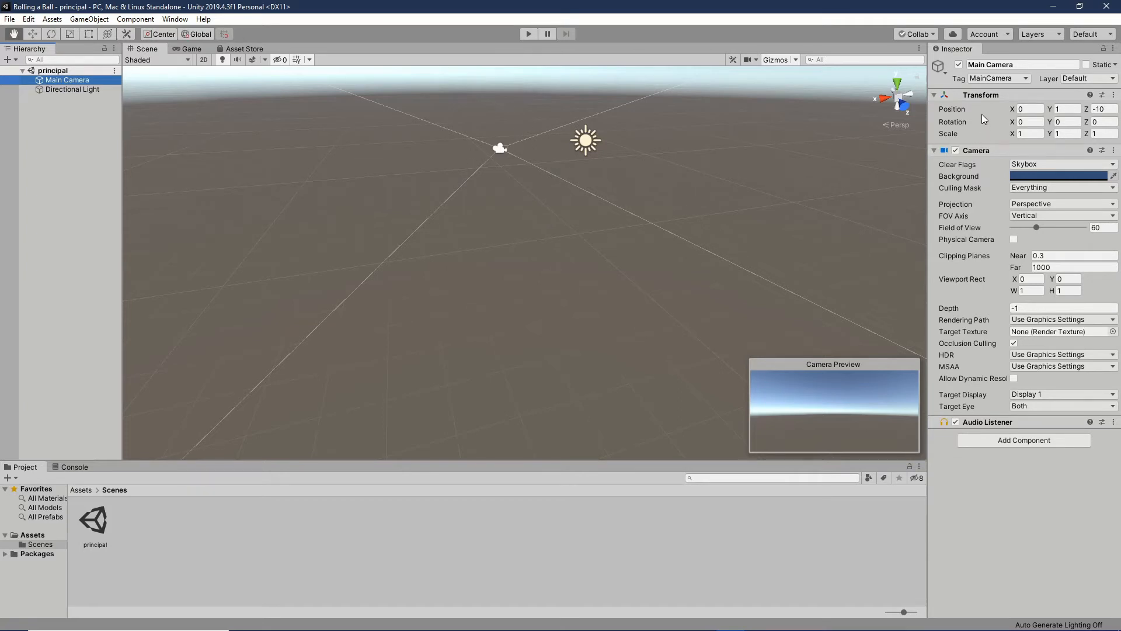
click(82, 194)
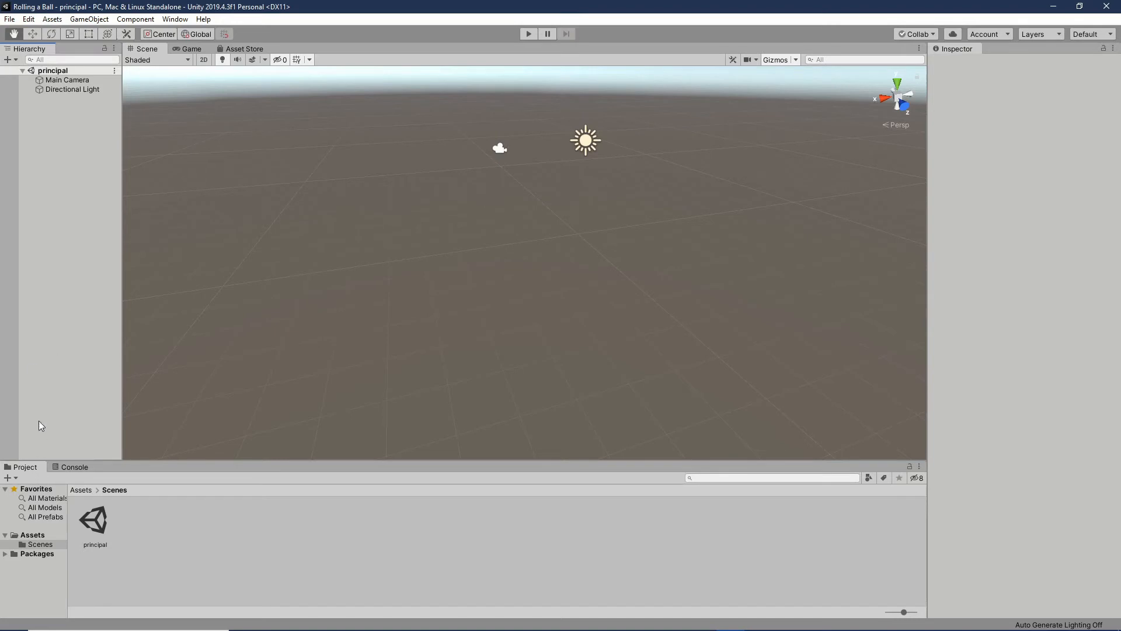
right_click(55, 111)
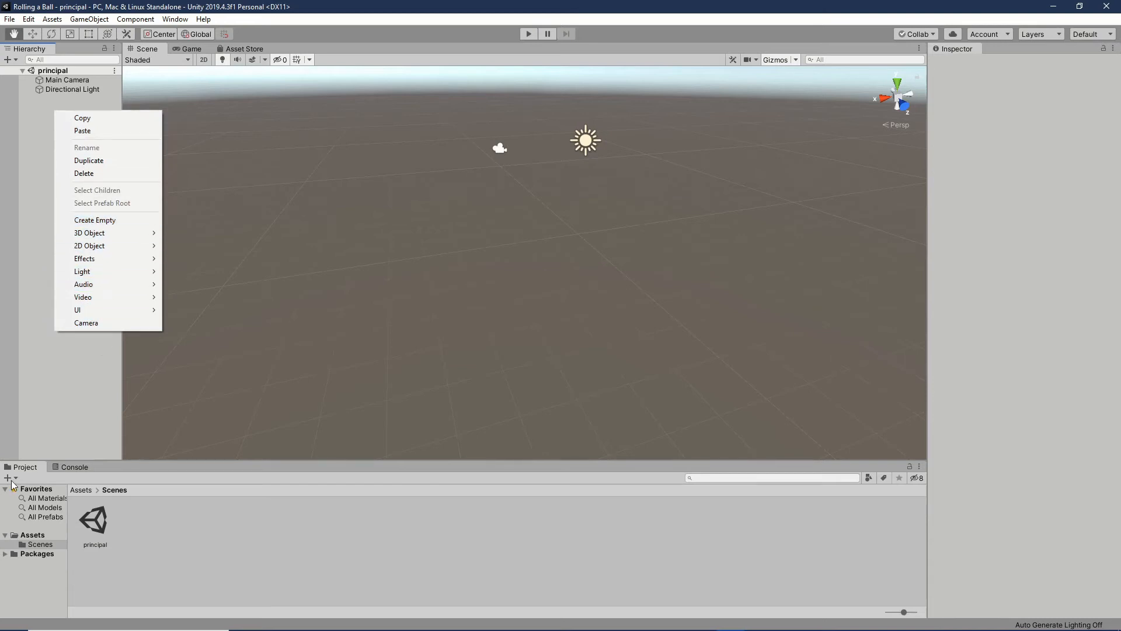
click(54, 385)
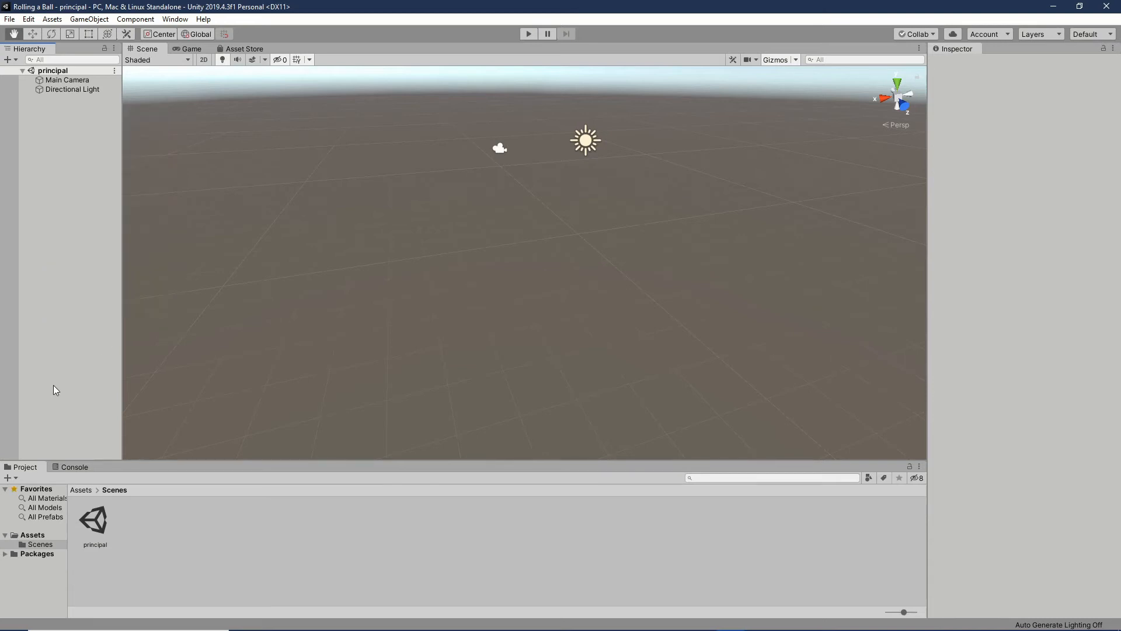
right_click(149, 523)
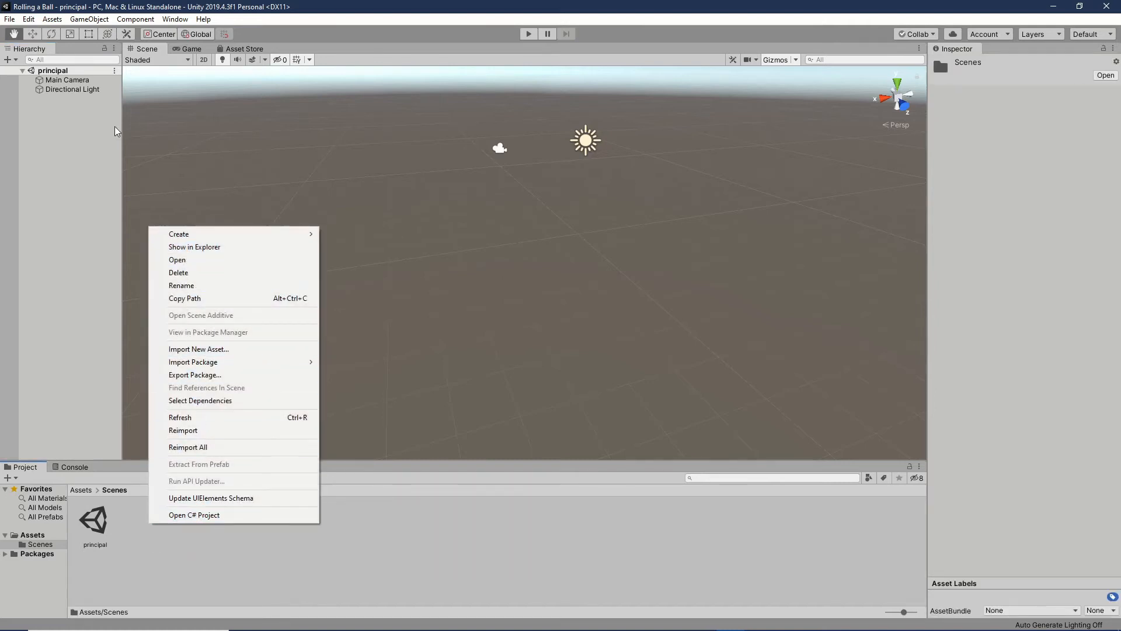
click(88, 138)
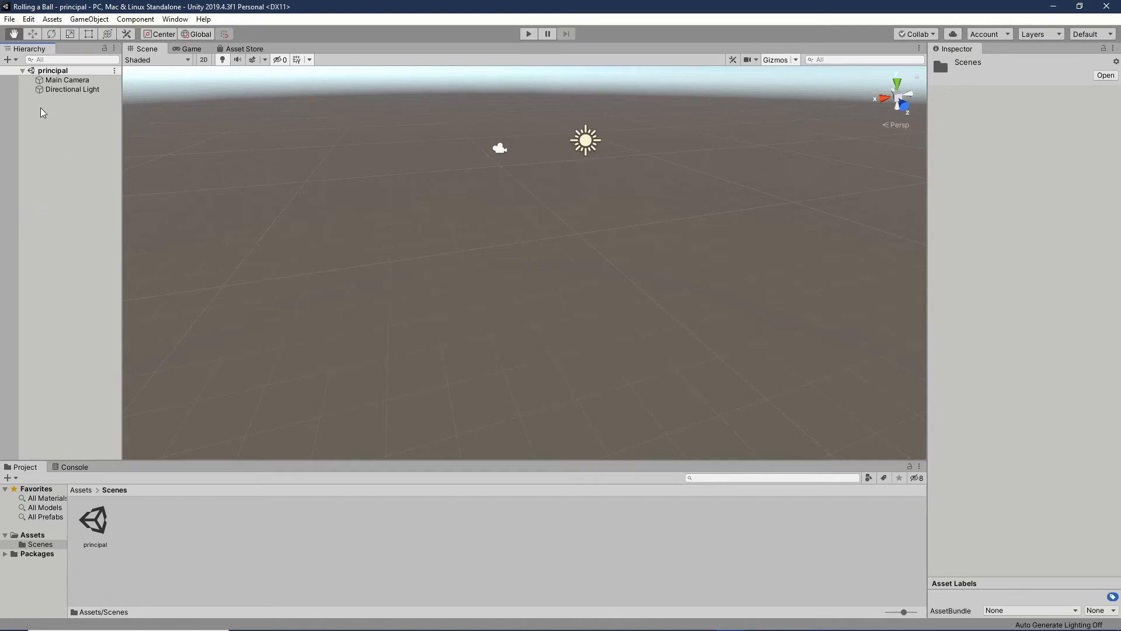
Add a 3D Plane object to the principal scene
click(8, 61)
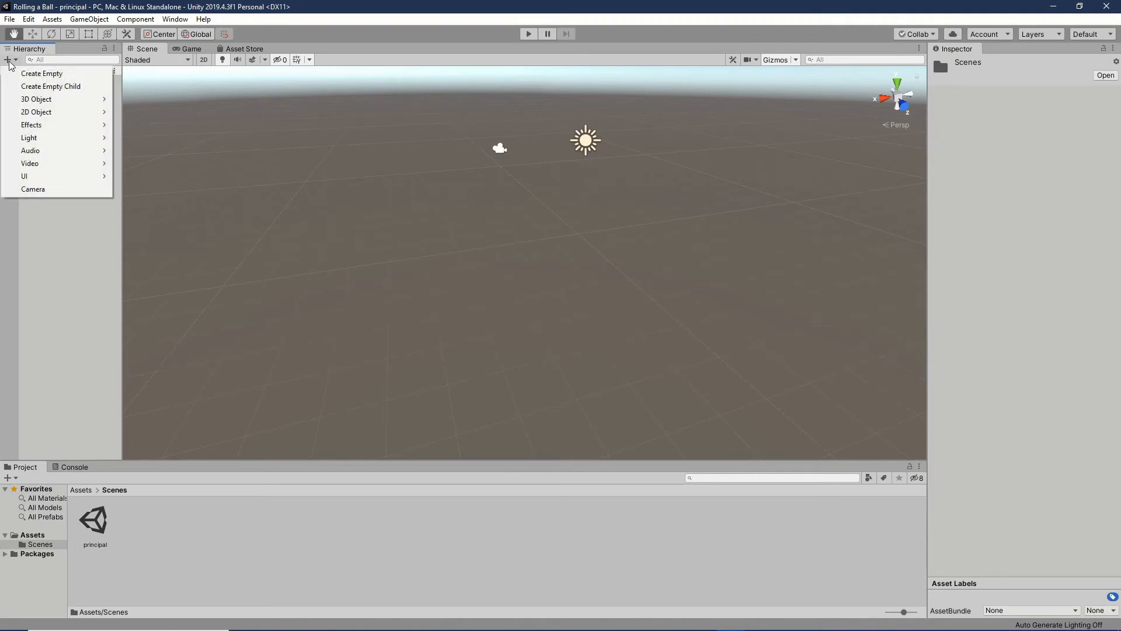
mouse_move(38, 102)
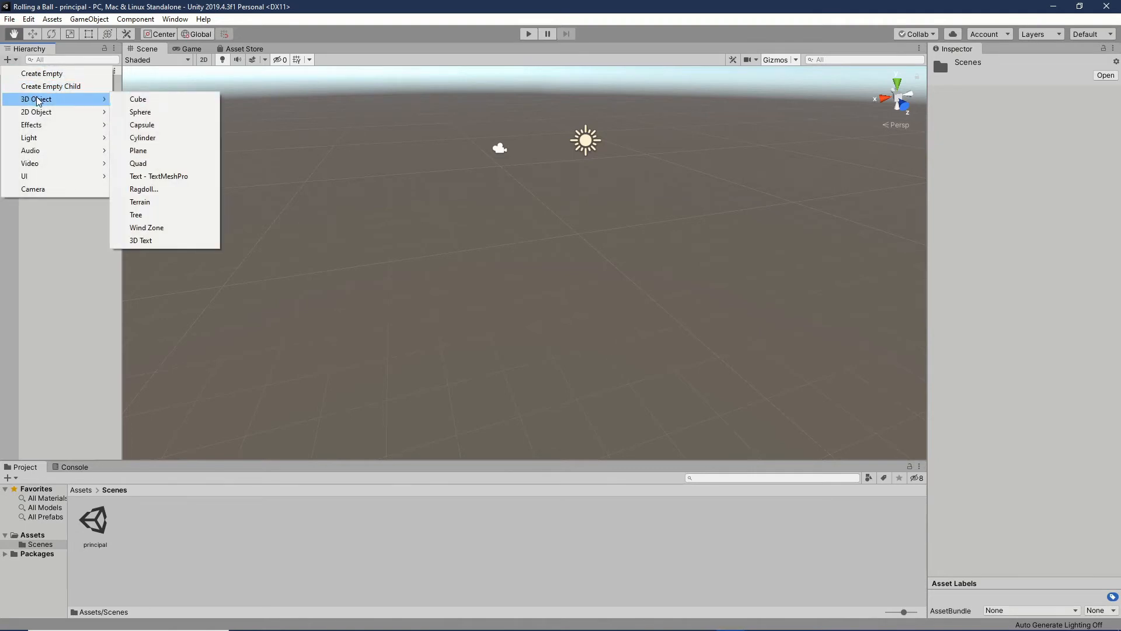
click(148, 153)
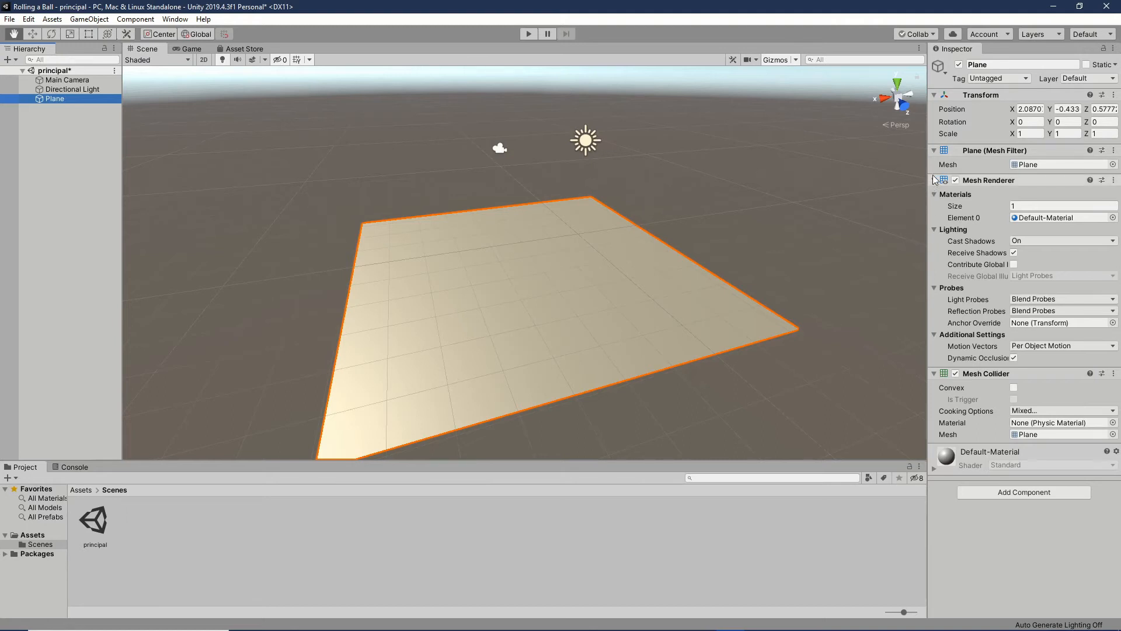
Collapse the plane's Mesh Filter, Mesh Renderer and Mesh Collider components, leaving its Transform values expanded
click(933, 151)
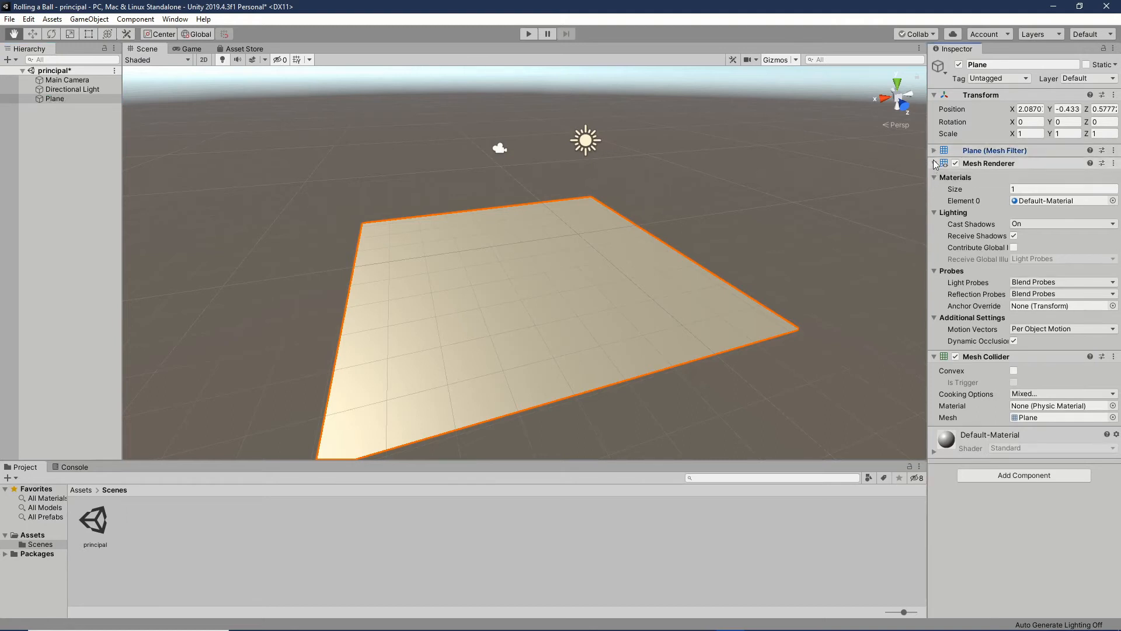
click(933, 163)
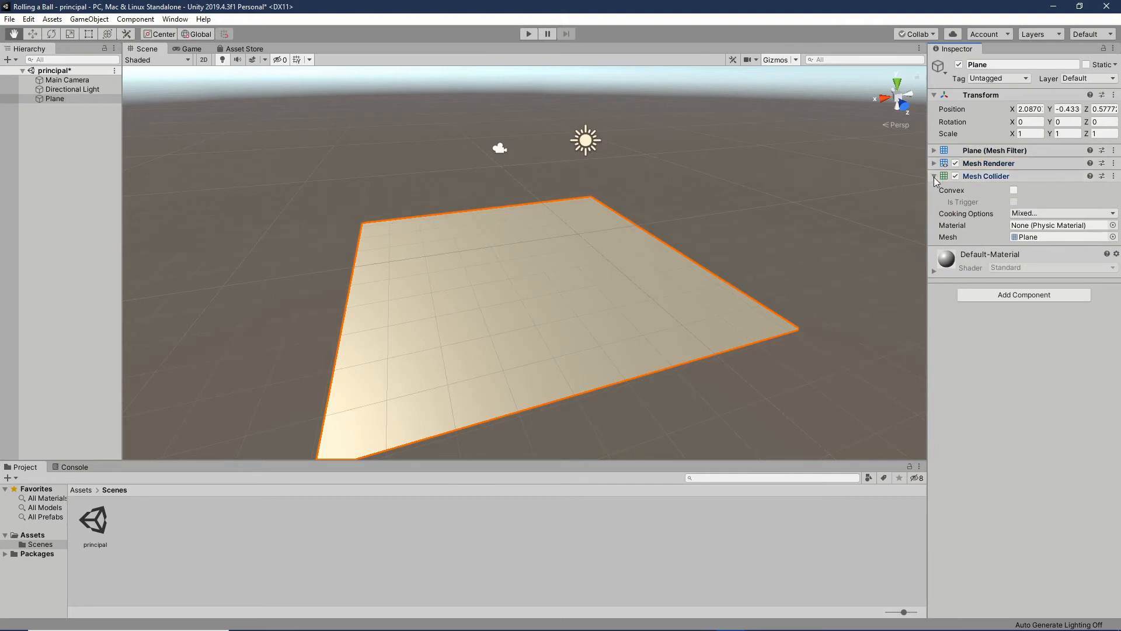
click(933, 176)
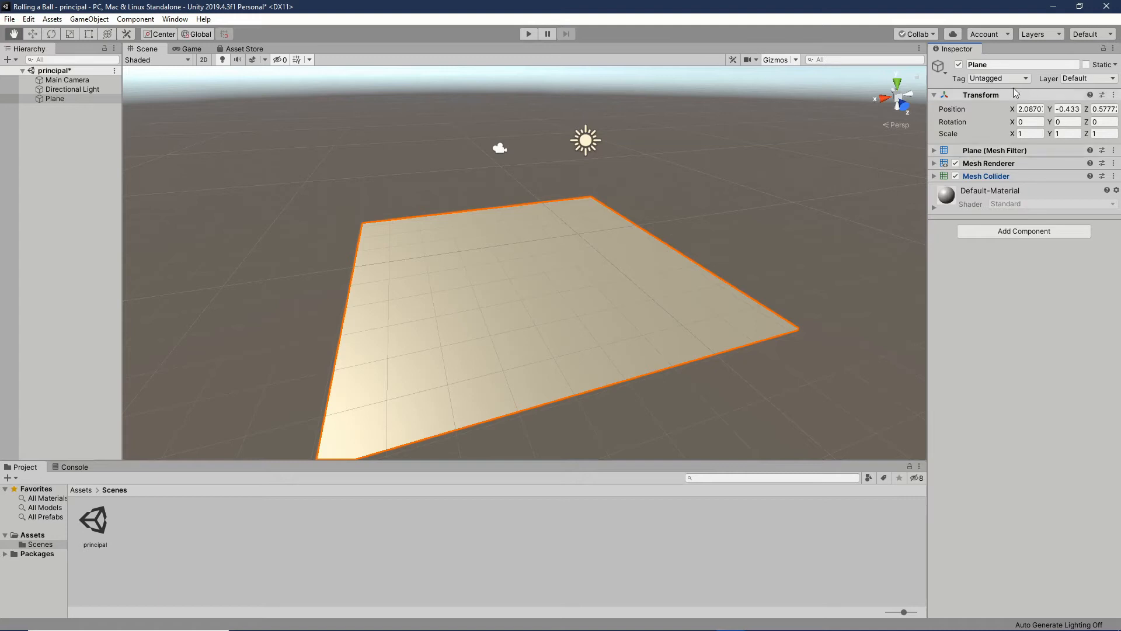
click(1022, 121)
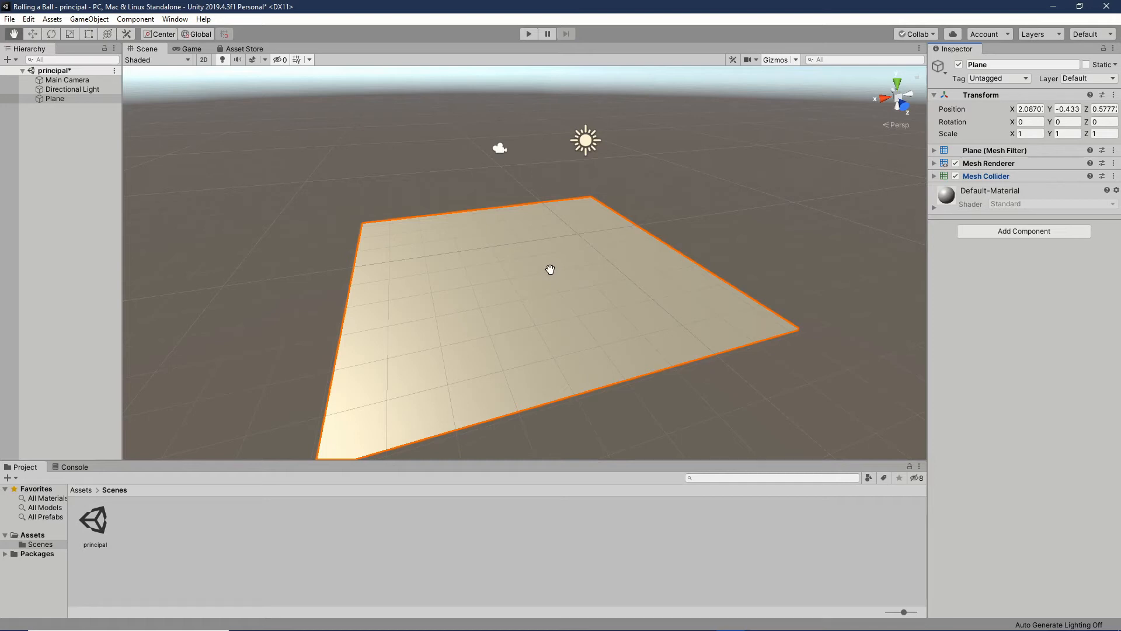
Preview the plane in the Game view and shift it along its axes with the Move tool to about X 1.6, Y 0.07, Z -1.22
click(33, 34)
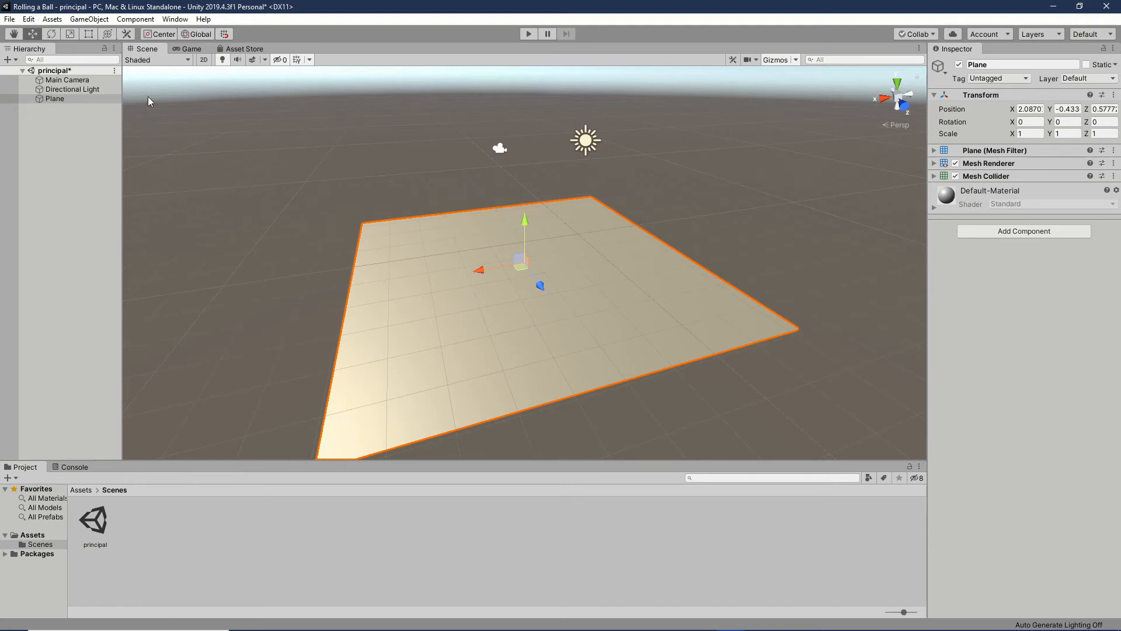
click(190, 48)
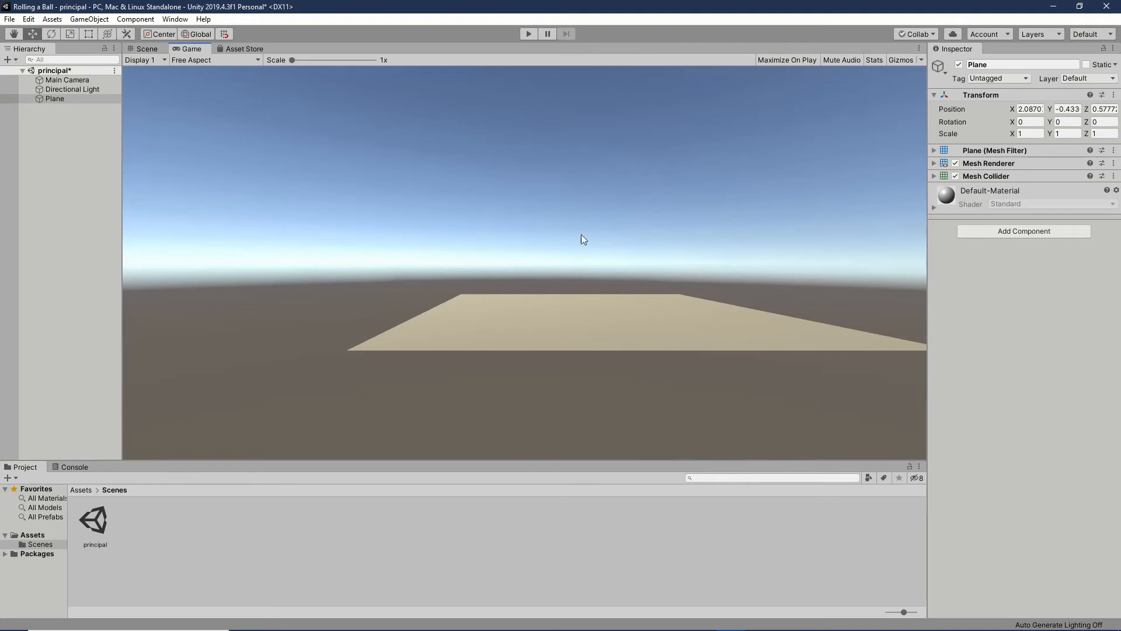
click(147, 49)
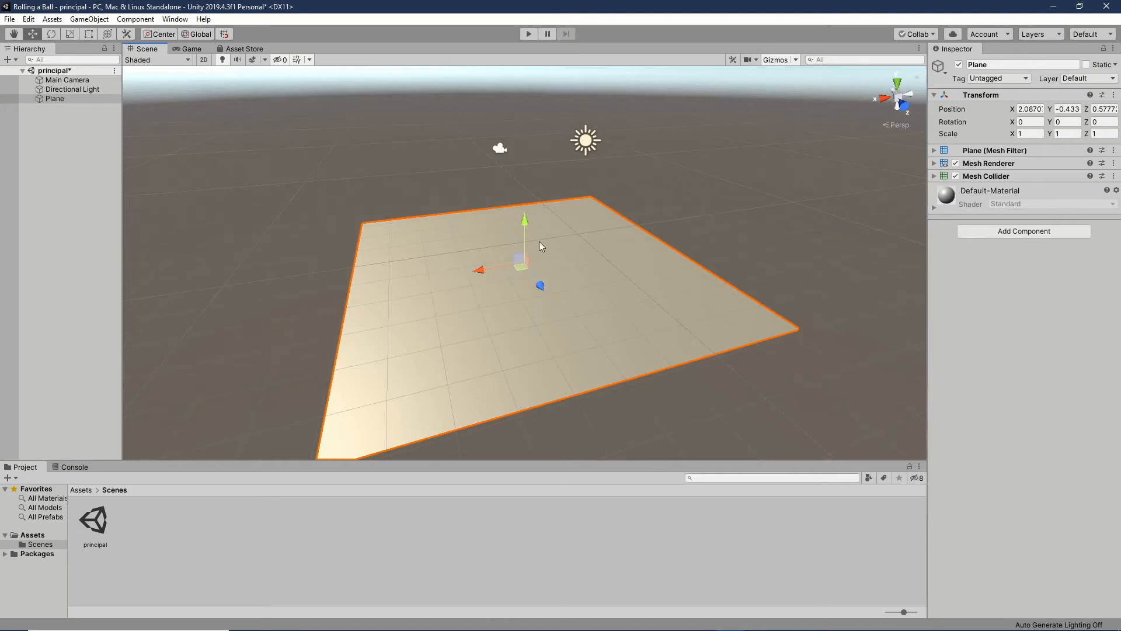
drag(542, 289, 399, 256)
mouse_move(440, 202)
mouse_down()
mouse_move(433, 121)
mouse_move(443, 189)
mouse_up()
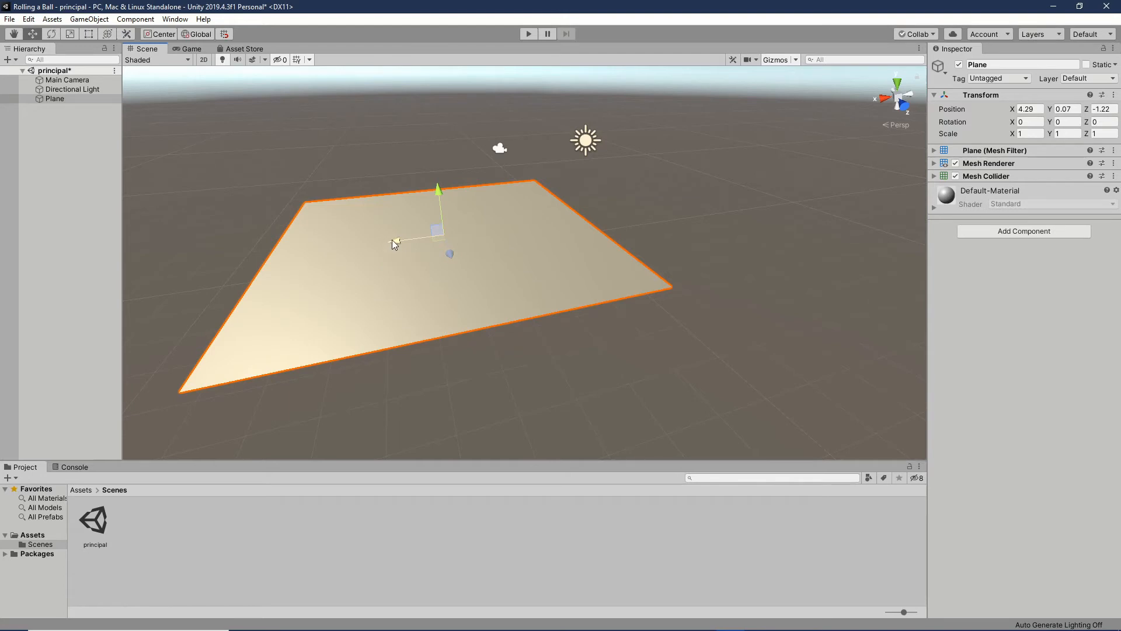
drag(393, 239, 473, 229)
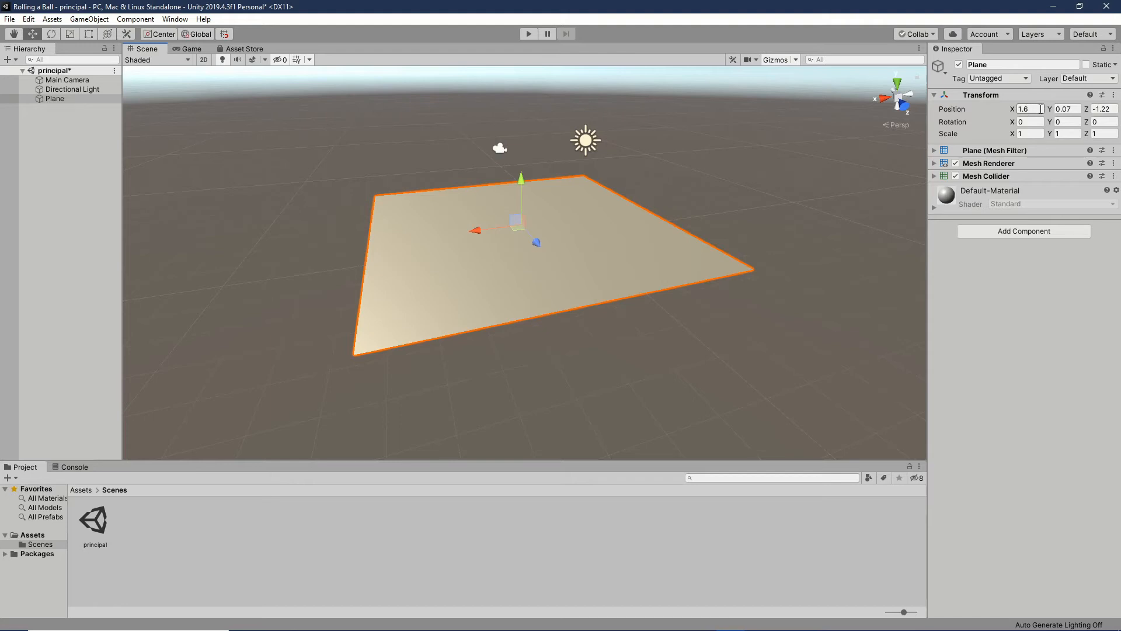
Set the plane's position to X 0, Y 0, Z 0
click(1034, 109)
text(0)
click(1067, 109)
text(0)
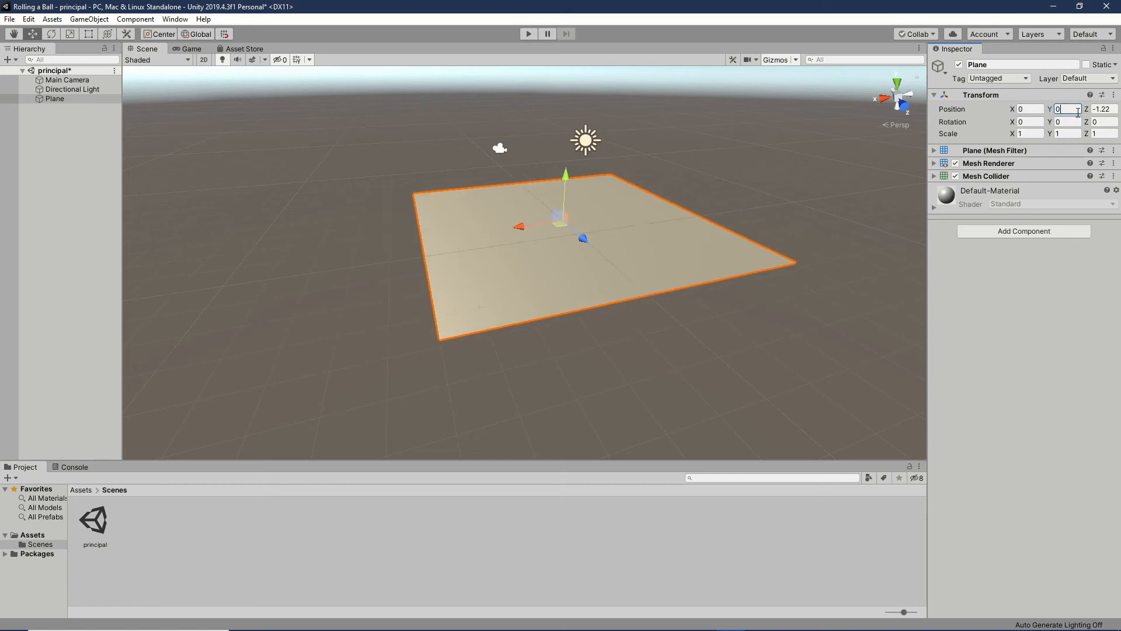
click(1110, 109)
text(0)
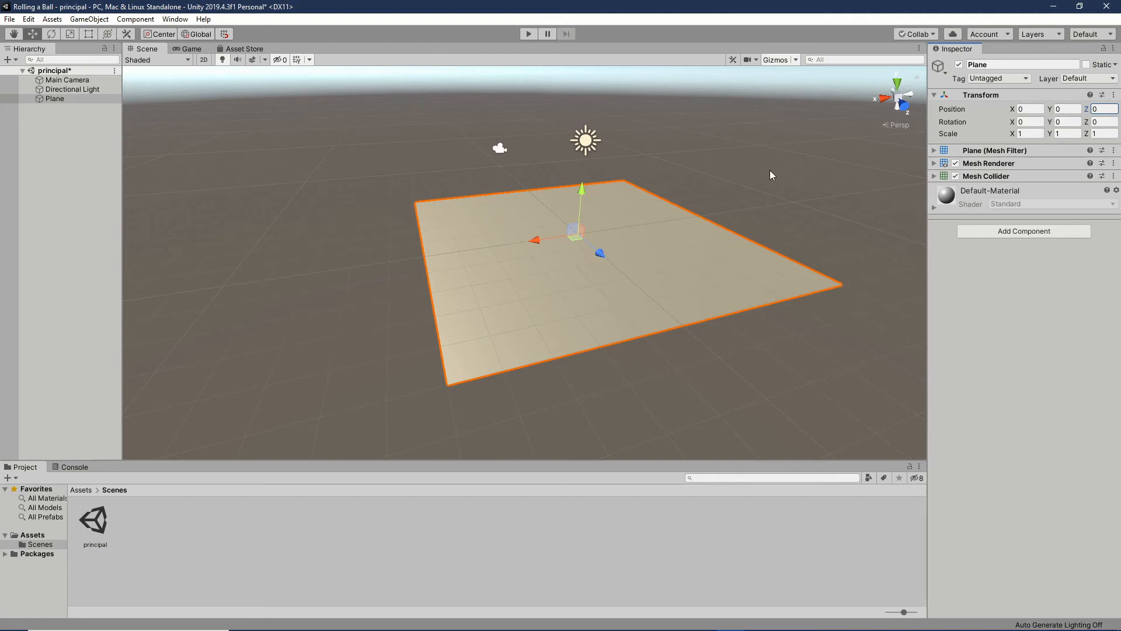
Rename the plane as Piso
click(994, 65)
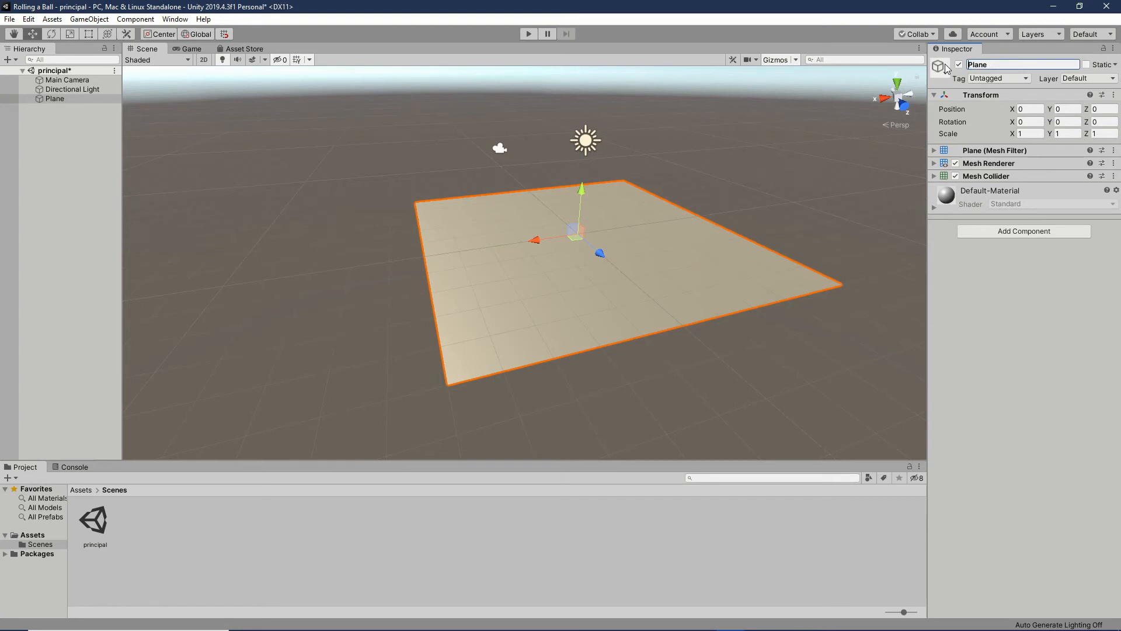
text(Piso)
key(Delete)
key(Delete)
key(Delete)
key(Delete)
key(Delete)
click(995, 310)
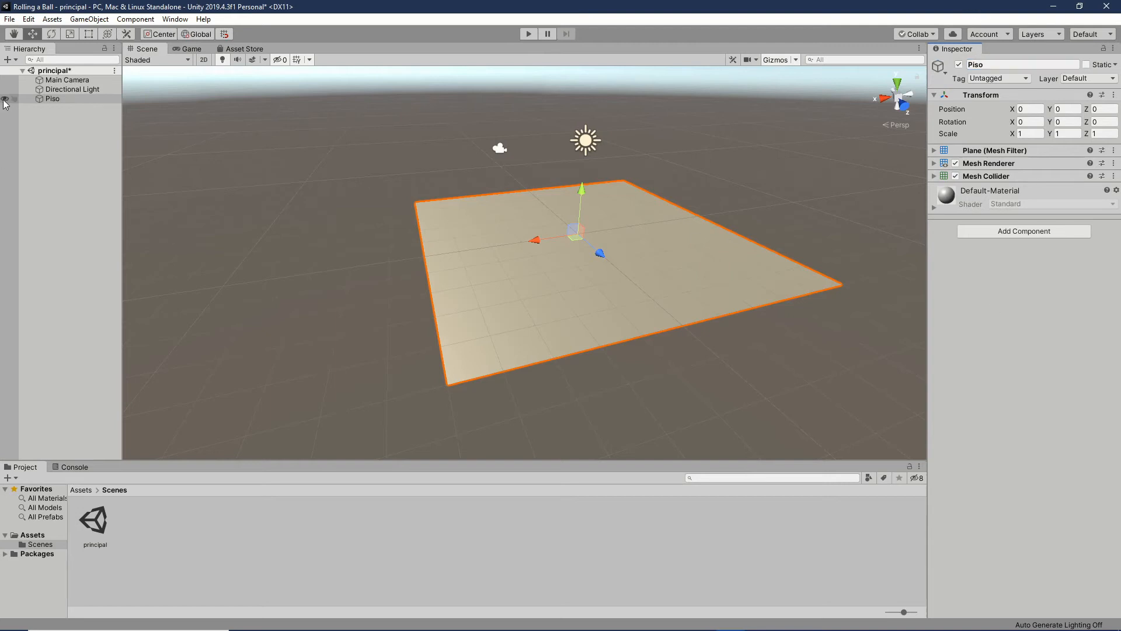
click(58, 100)
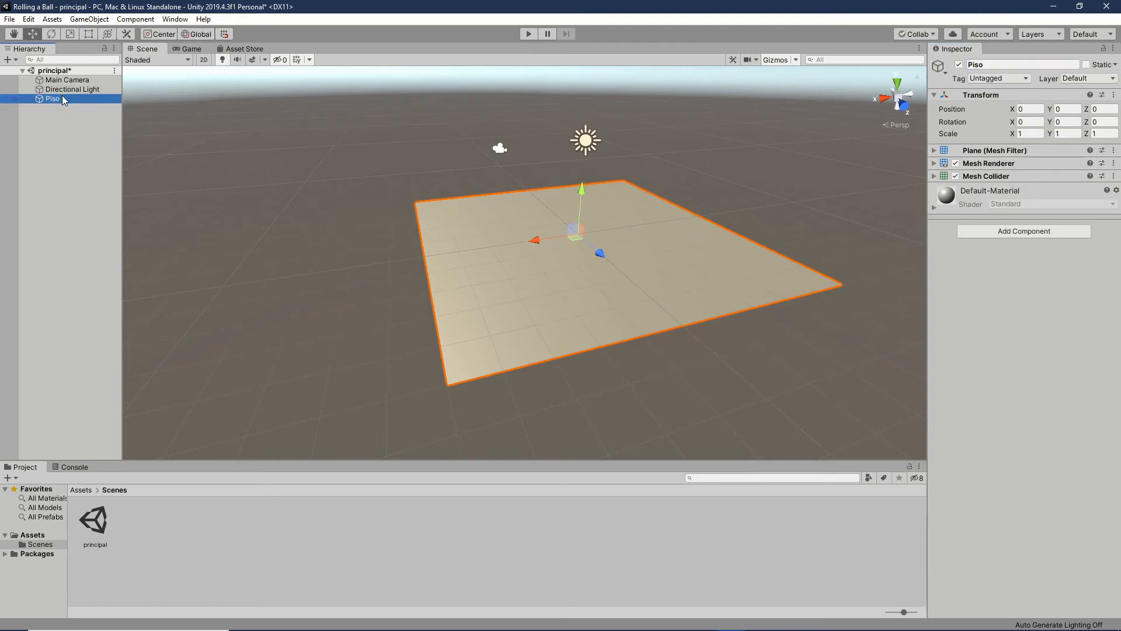
click(62, 98)
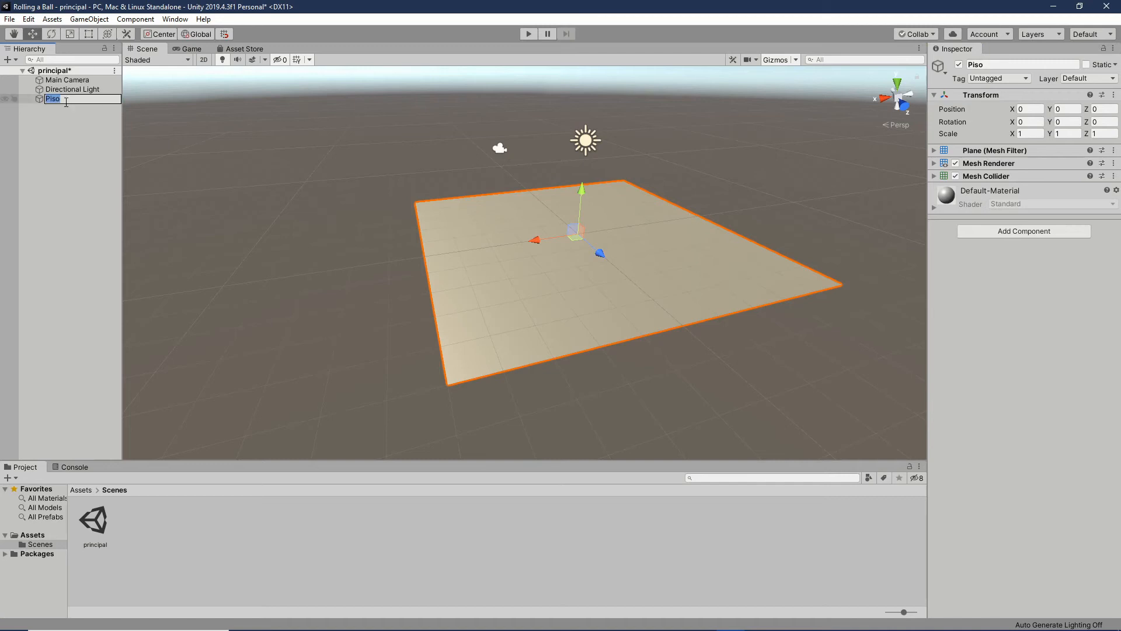
click(85, 179)
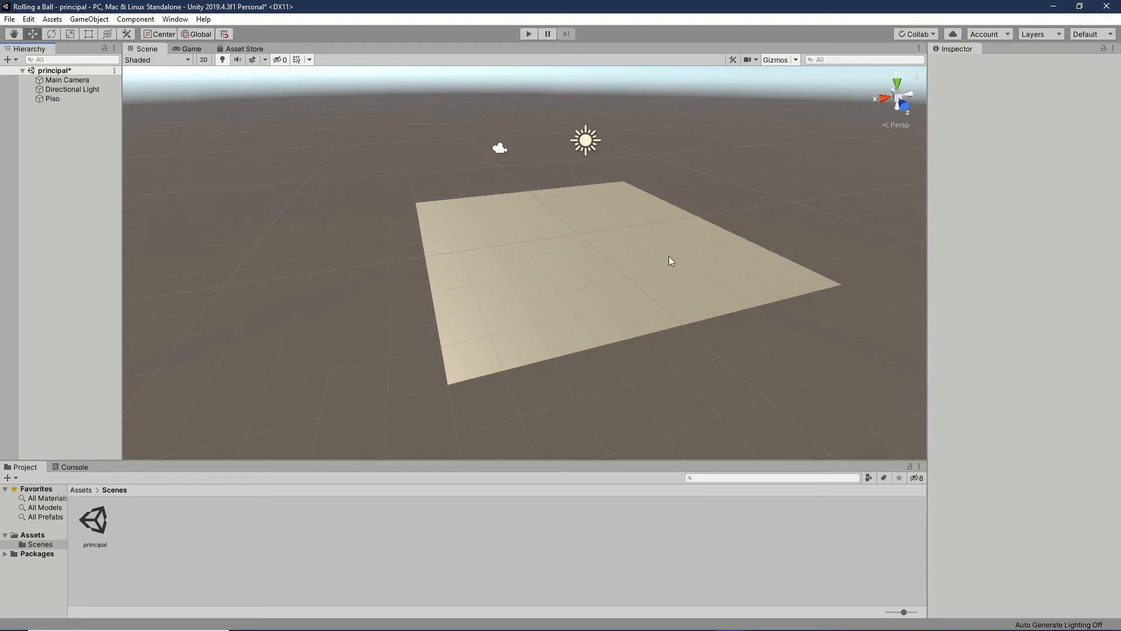
Add a 3D sphere to the principal scene
click(58, 99)
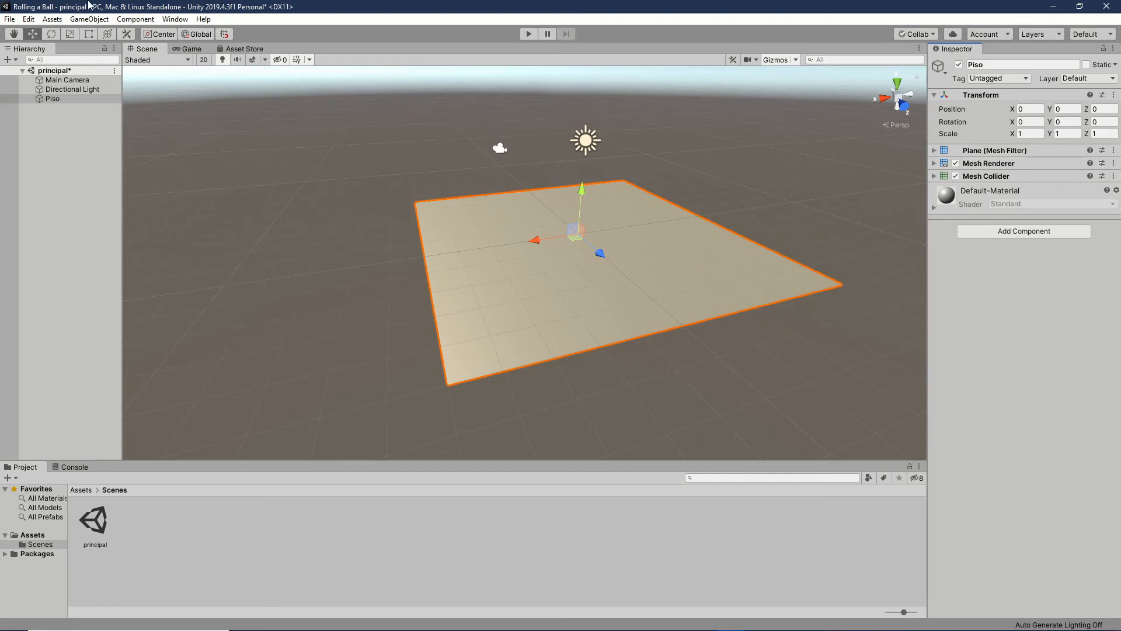
click(8, 59)
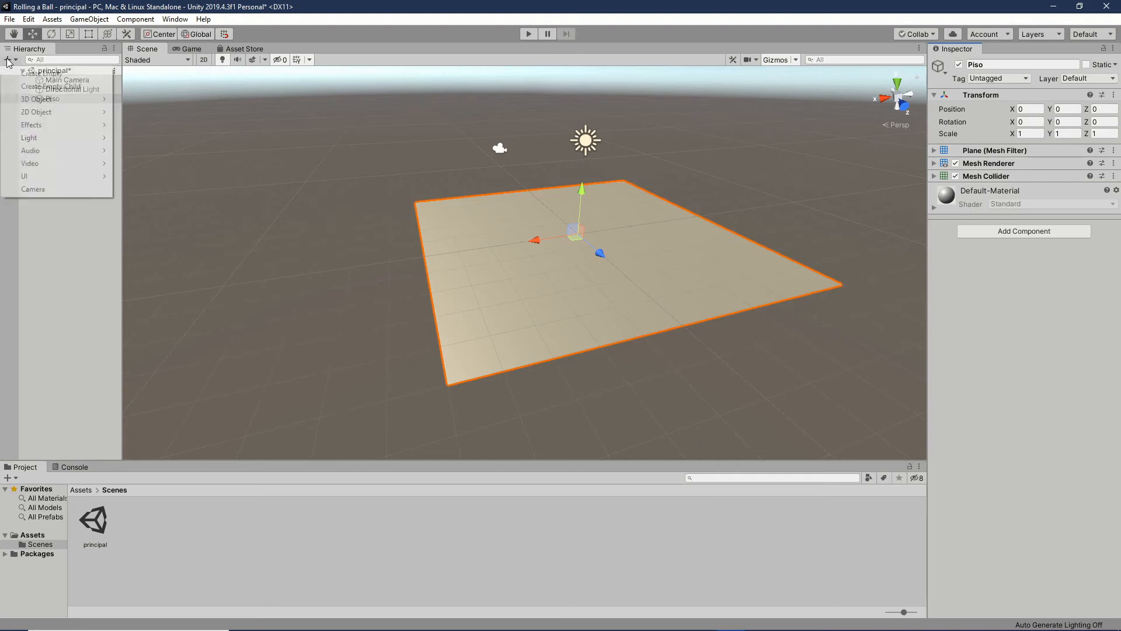
mouse_move(45, 98)
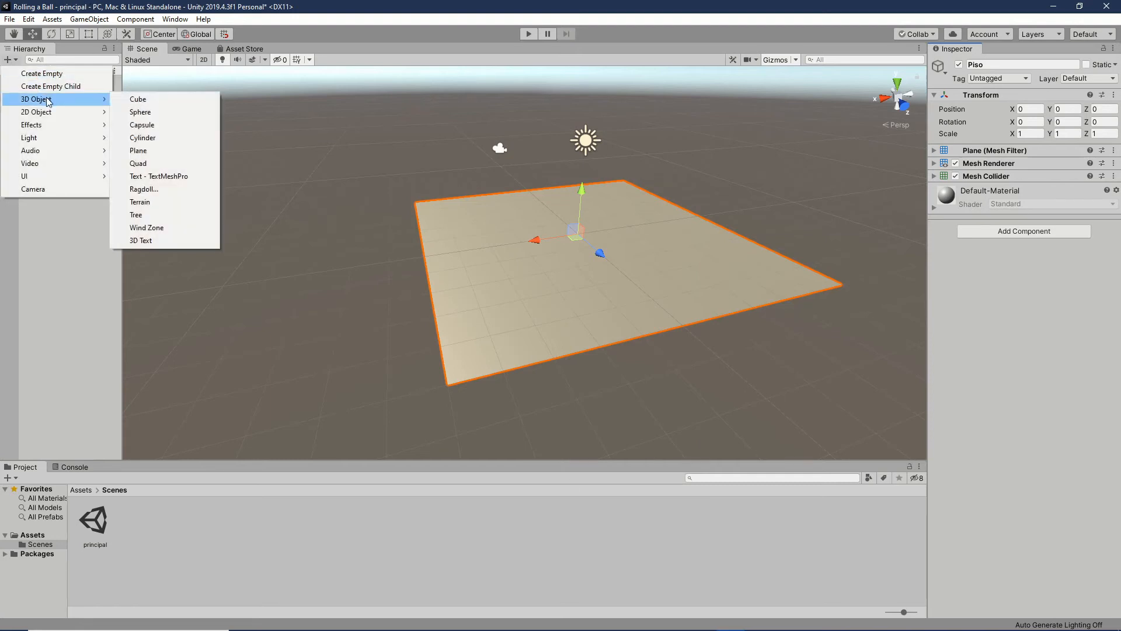
click(156, 113)
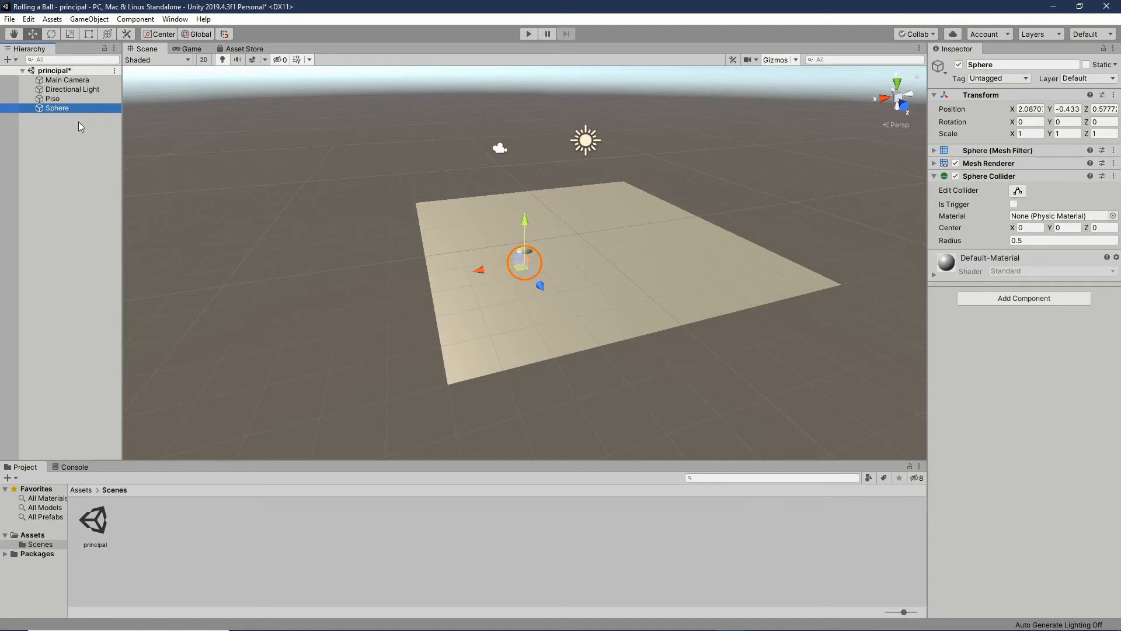
Frame the sphere, the Piso plane and the Directional Light in turn in the Scene view
click(13, 33)
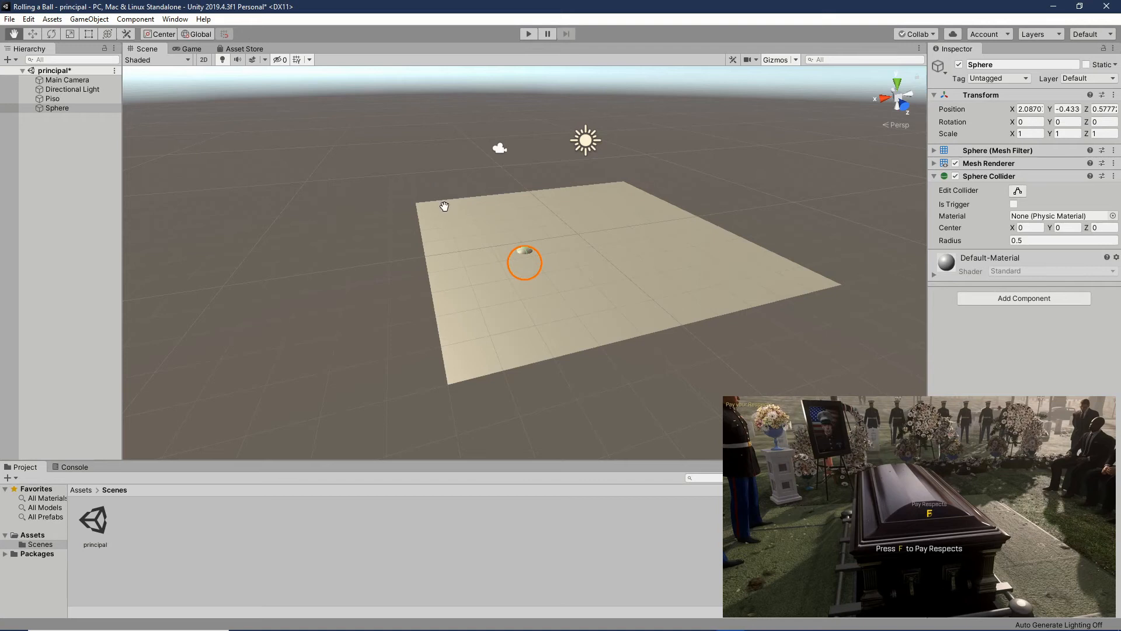
key(f)
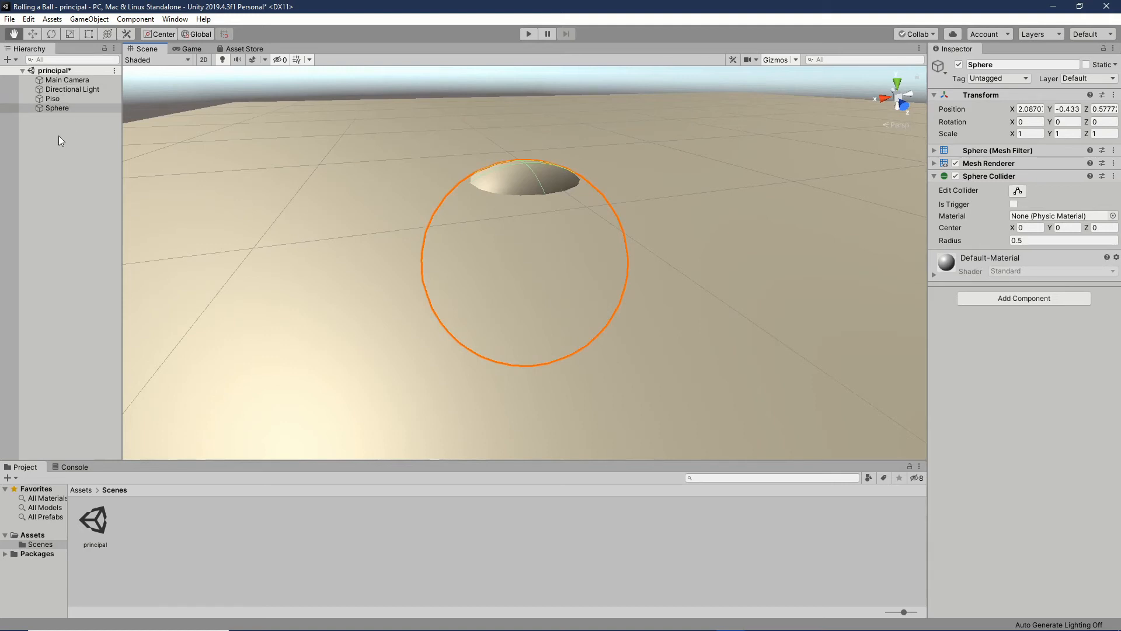
click(51, 98)
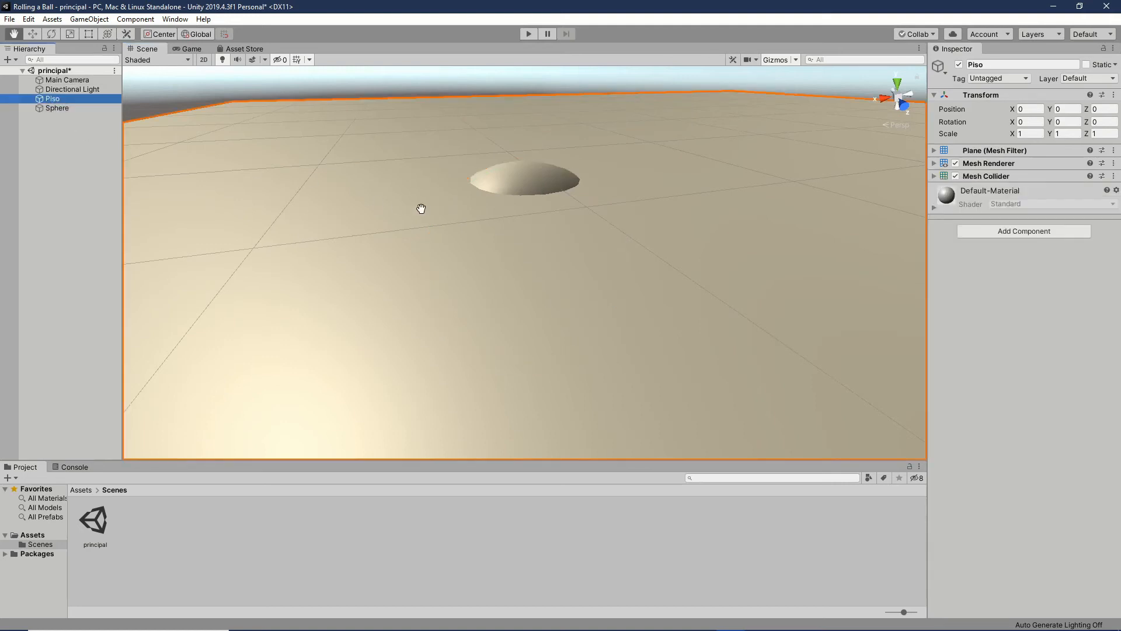
key(f)
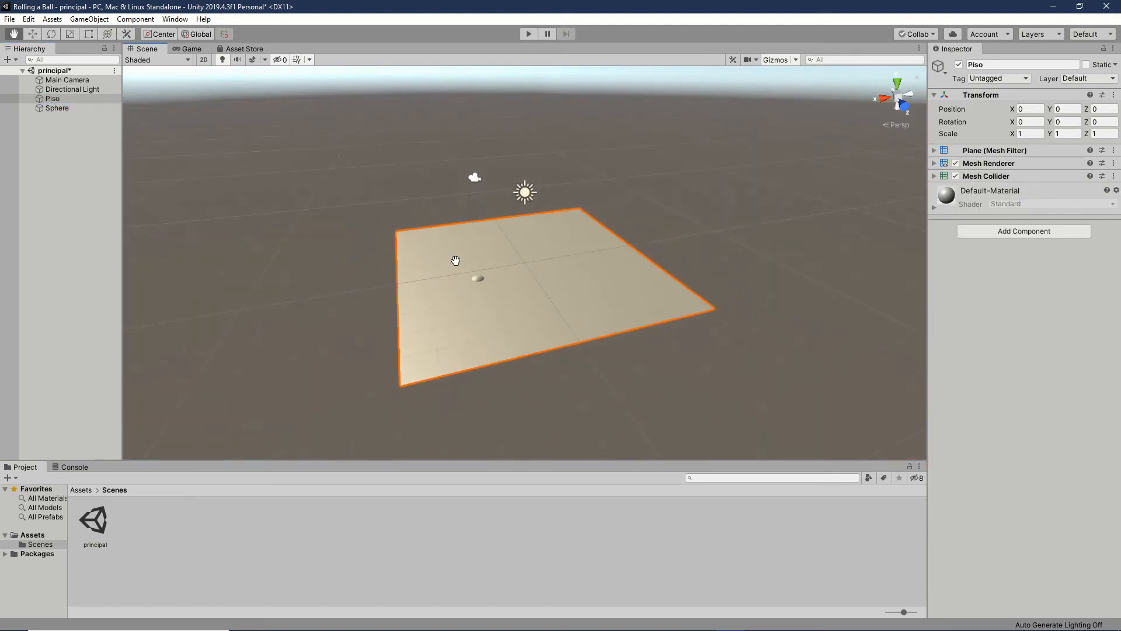
click(57, 108)
key(f)
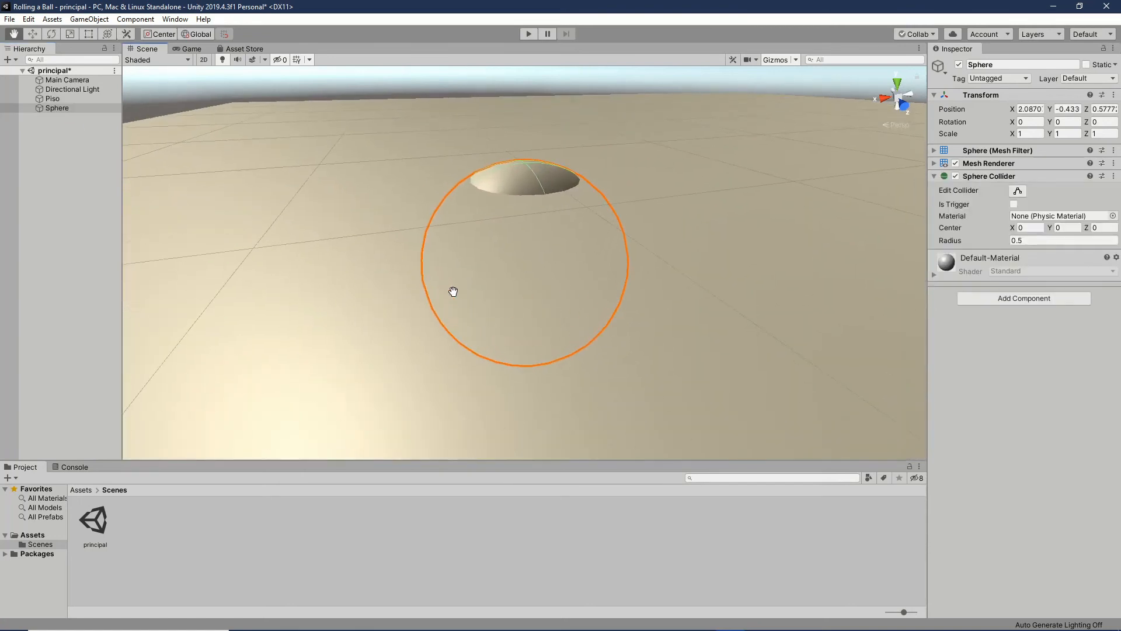
click(57, 90)
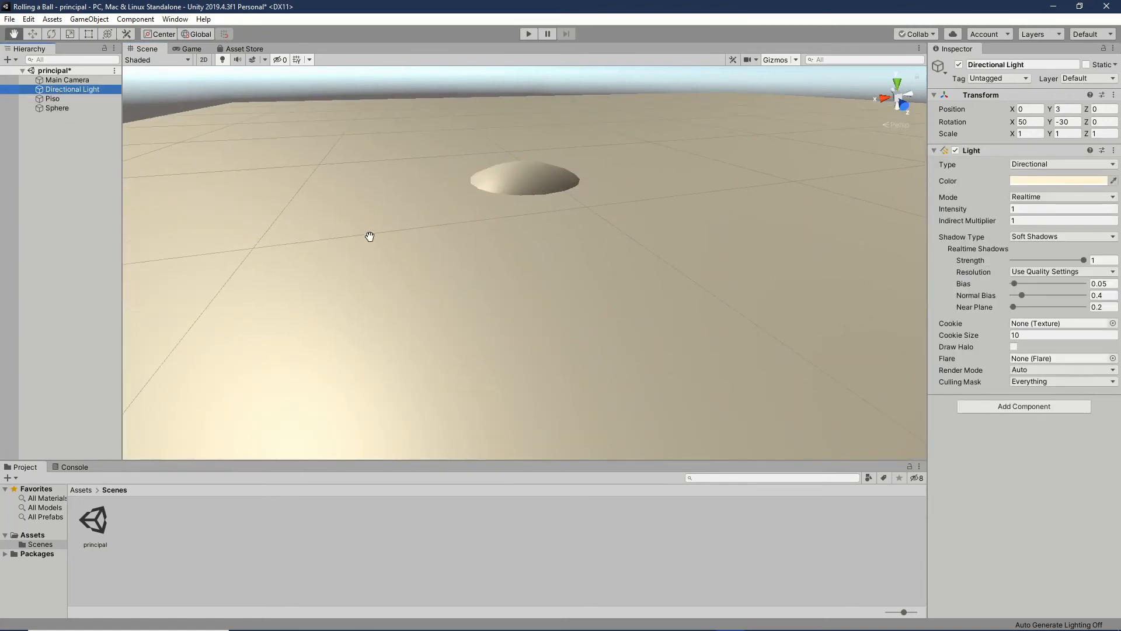
key(f)
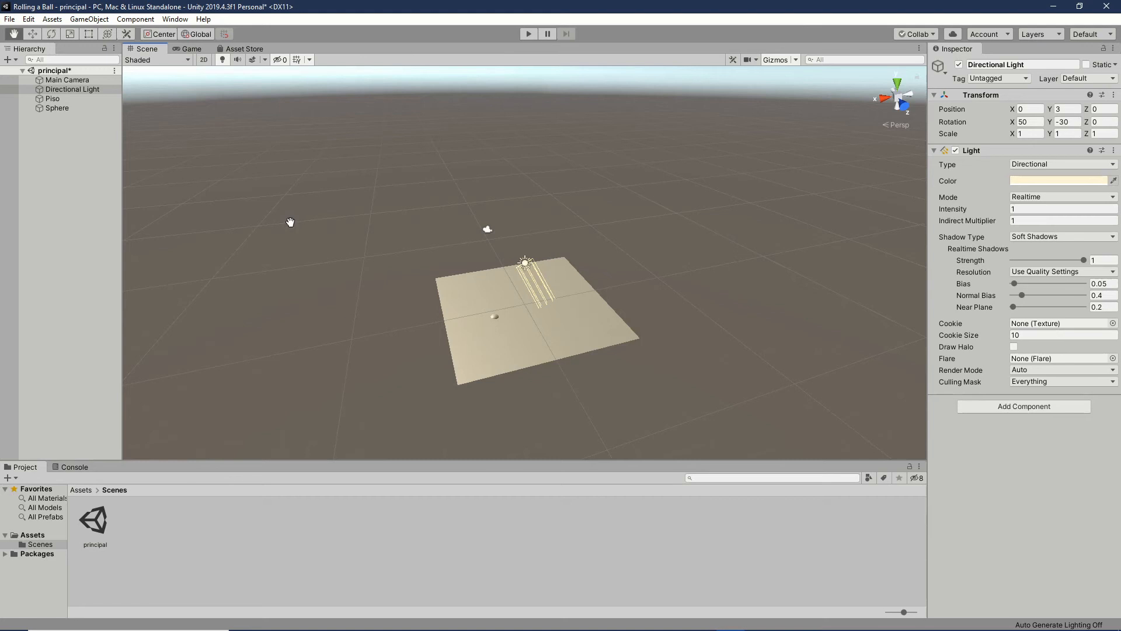
Rename the sphere as Jugador
click(51, 111)
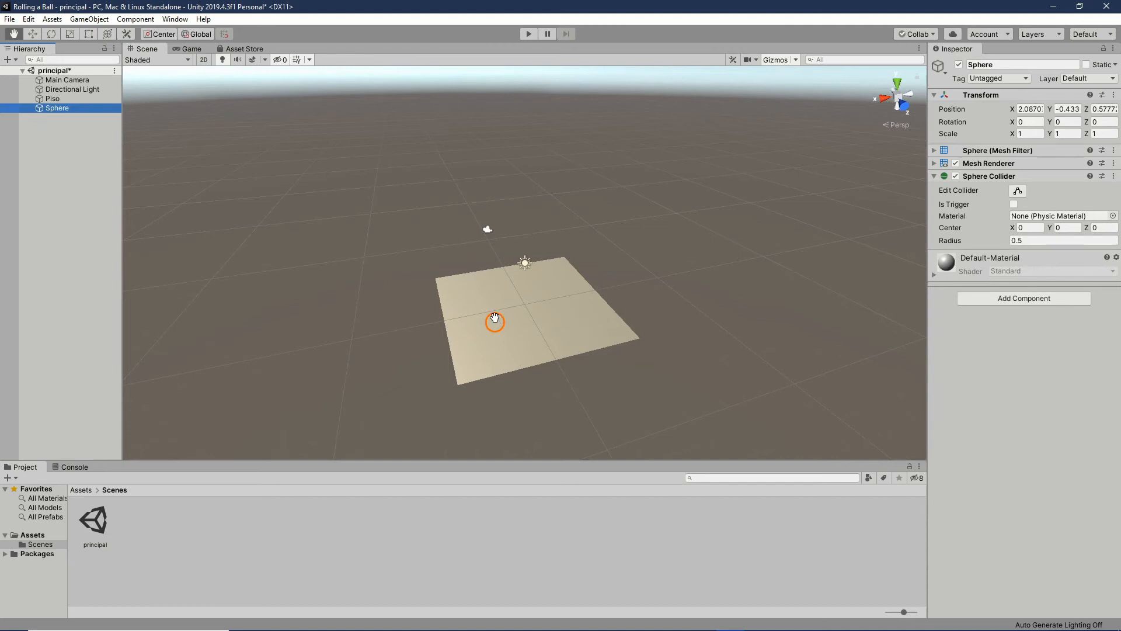
click(971, 65)
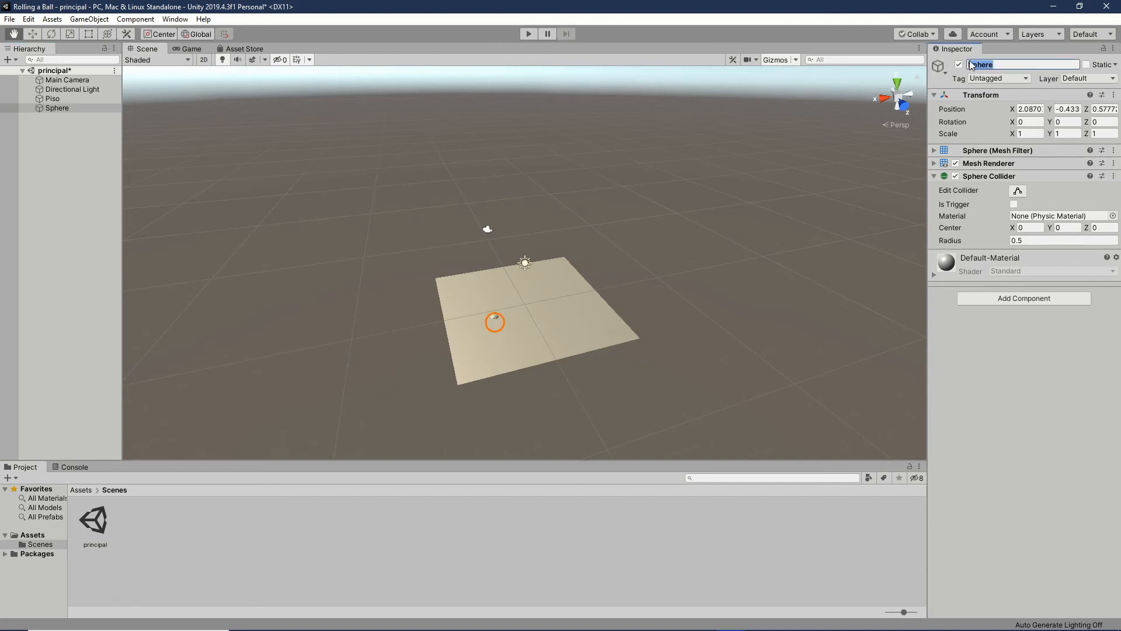
text(Jugador)
key(Return)
Lift the Jugador sphere above the floor with the Move tool to about Y 0.55
scroll(481, 326, up, 5)
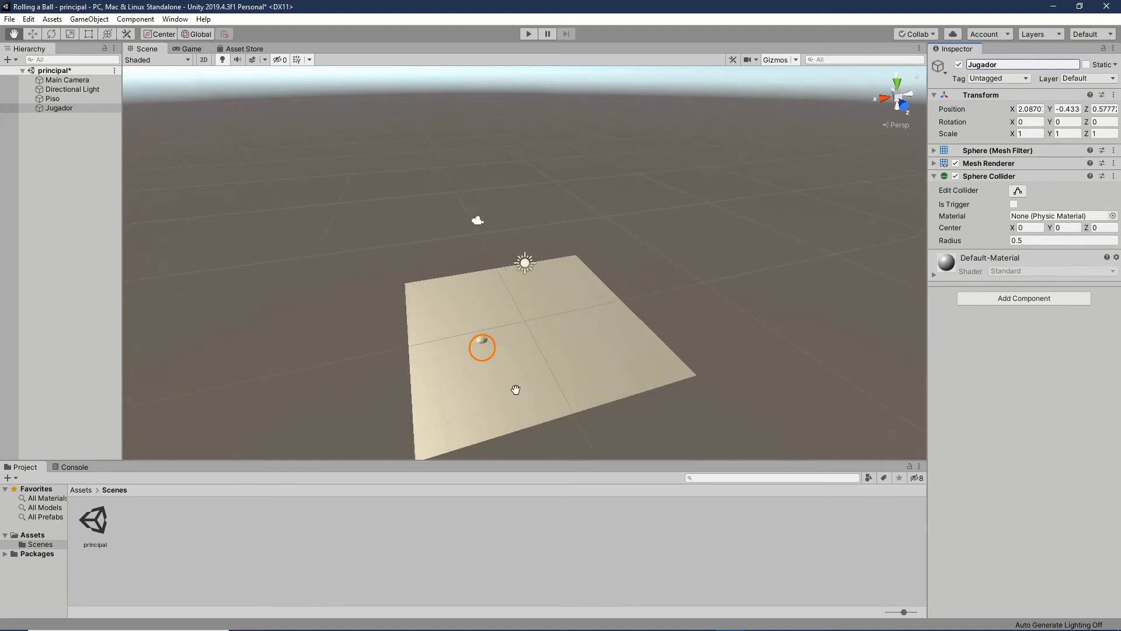
key(f)
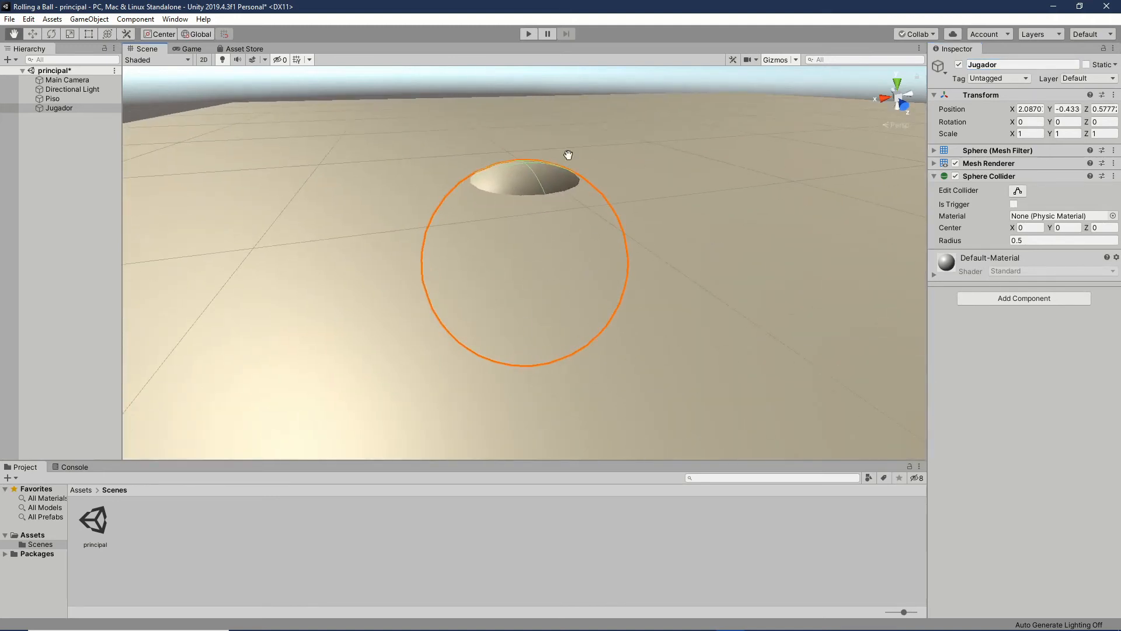
scroll(528, 251, down, 8)
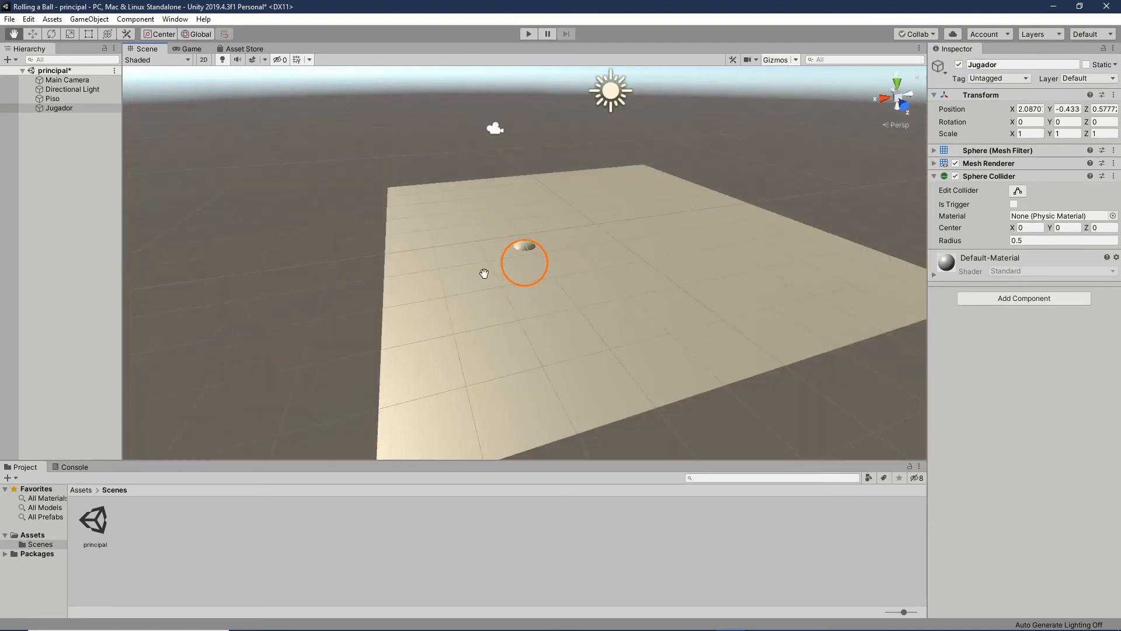
click(33, 34)
drag(525, 217, 527, 180)
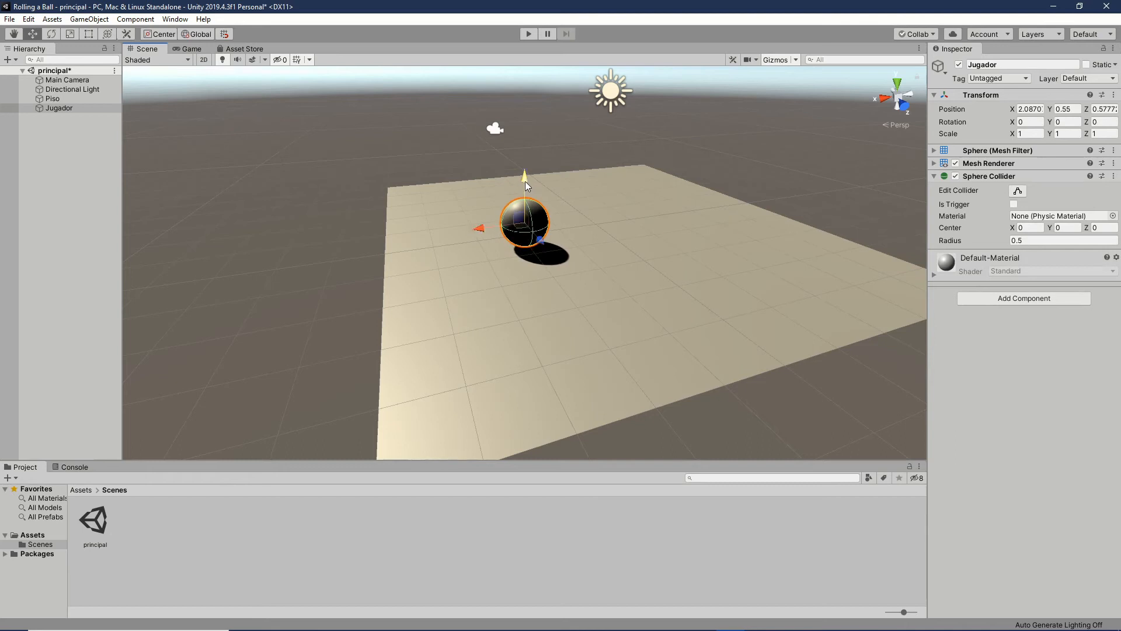
Set Jugador's position to X 0, Y 0, Z 0
click(1033, 109)
text(0)
key(Tab)
text(0)
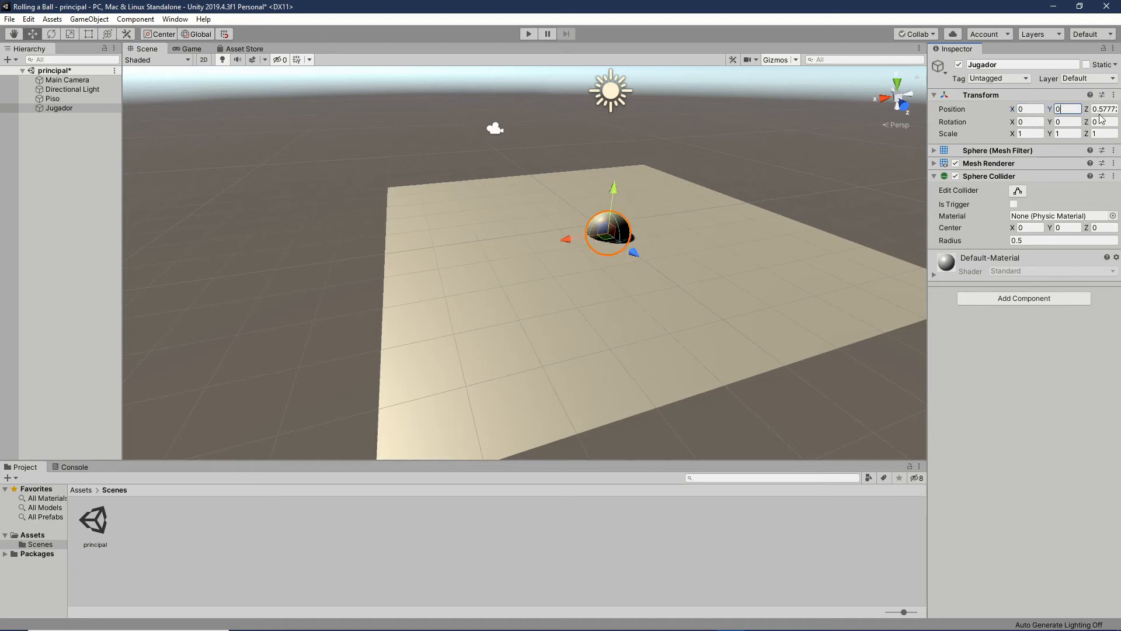
key(Tab)
text(0)
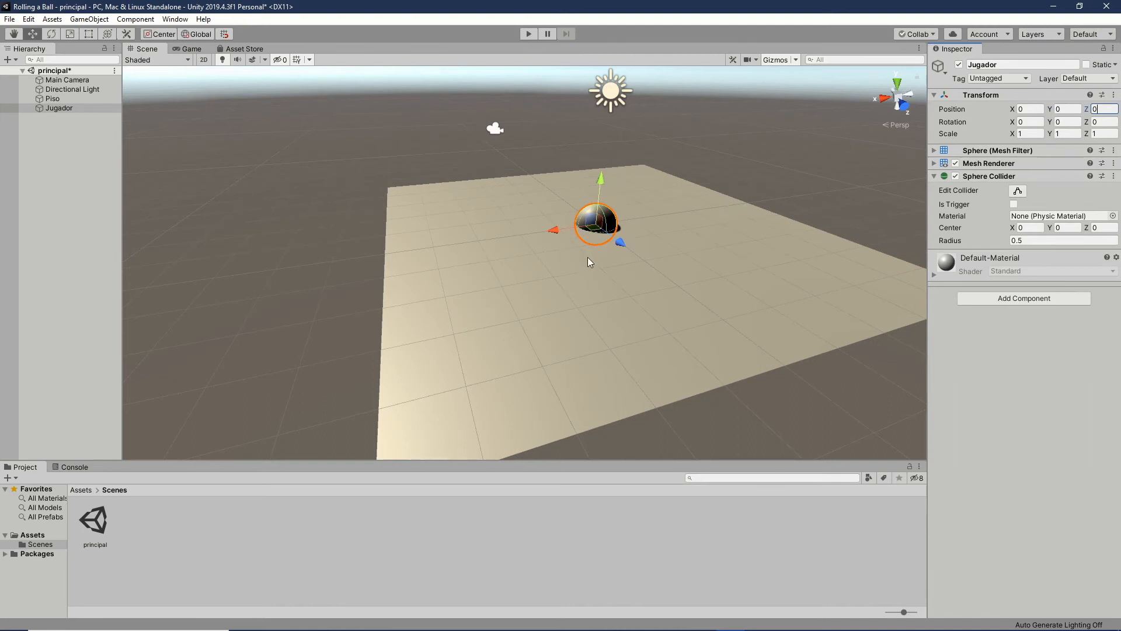
Raise Jugador along its vertical axis and set its Y position to exactly 0.5
drag(601, 180, 602, 164)
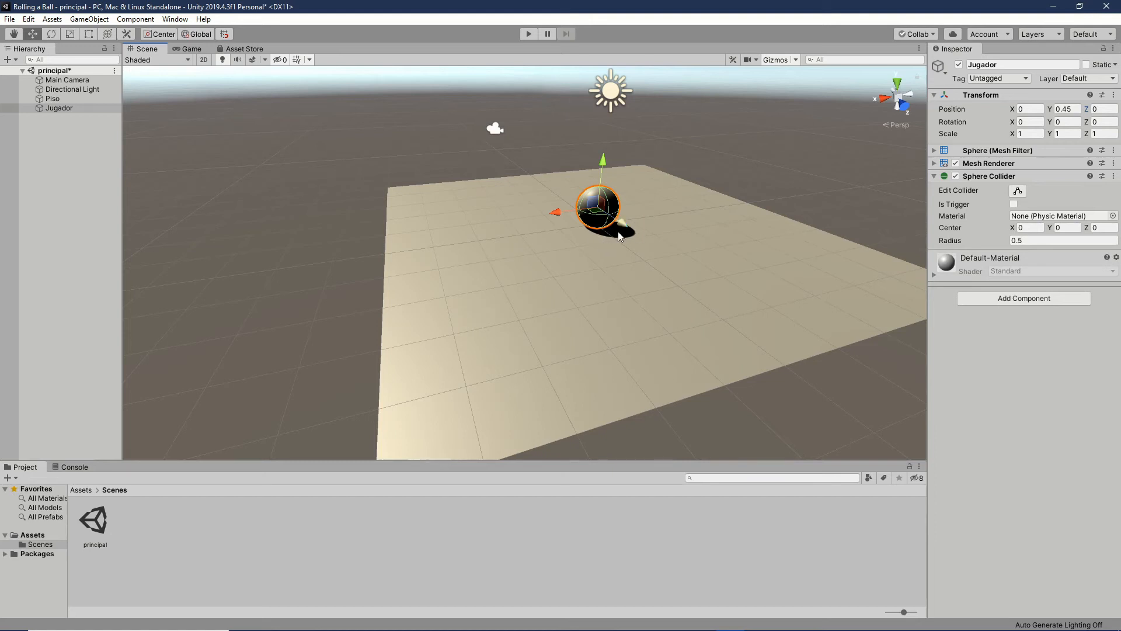
click(1073, 109)
text(0.5)
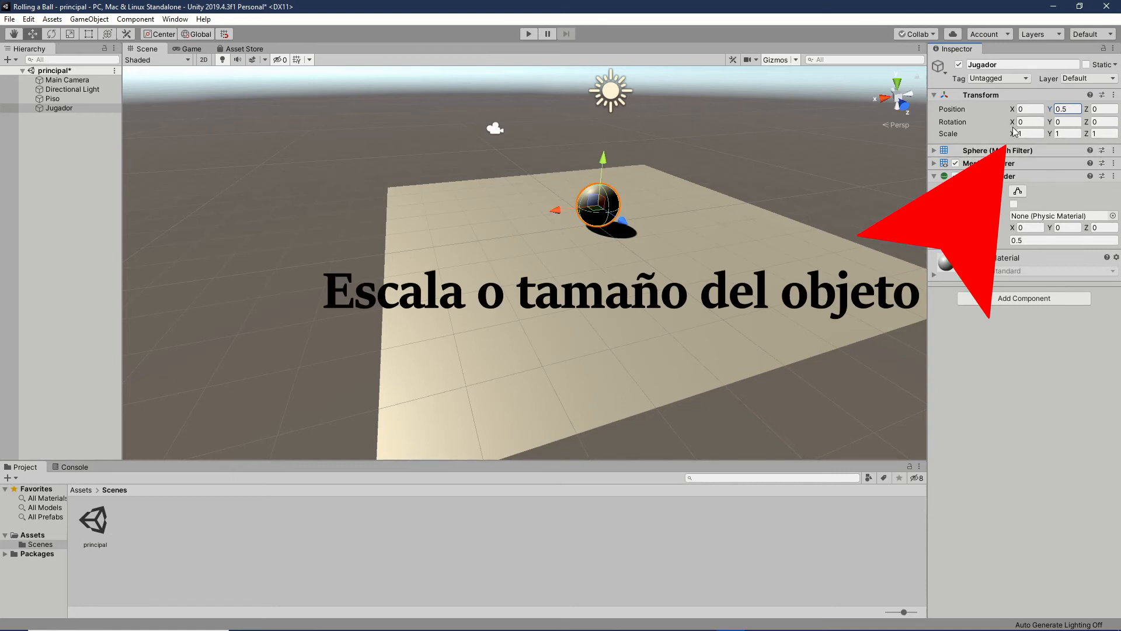
Compare the Transform values of Piso and Jugador, and preview the scene in the Game view
click(58, 99)
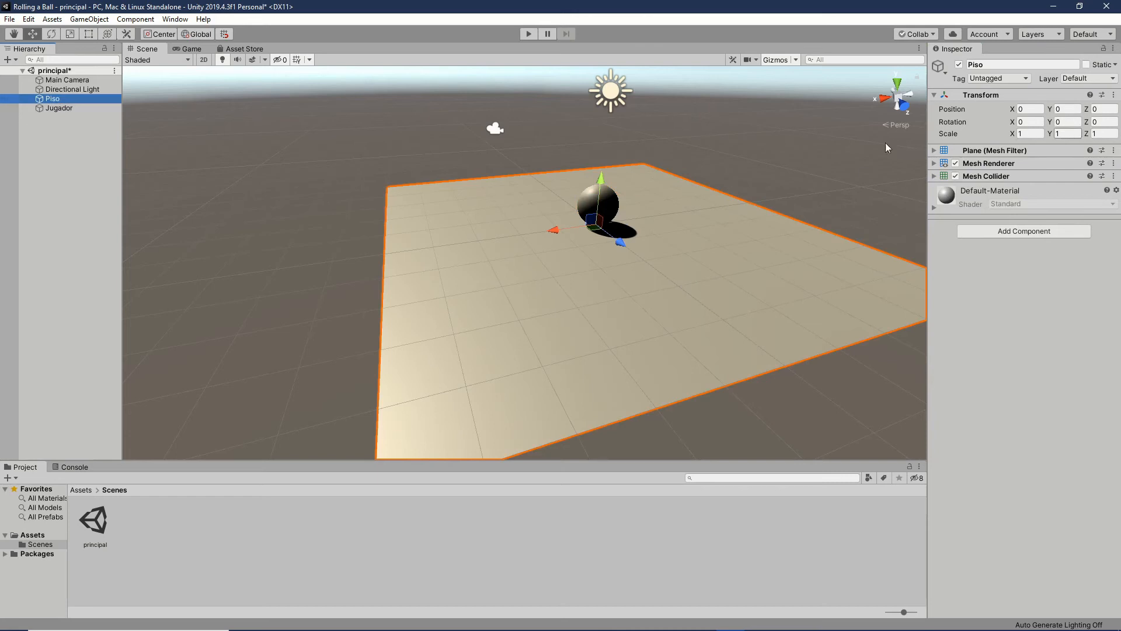
click(59, 108)
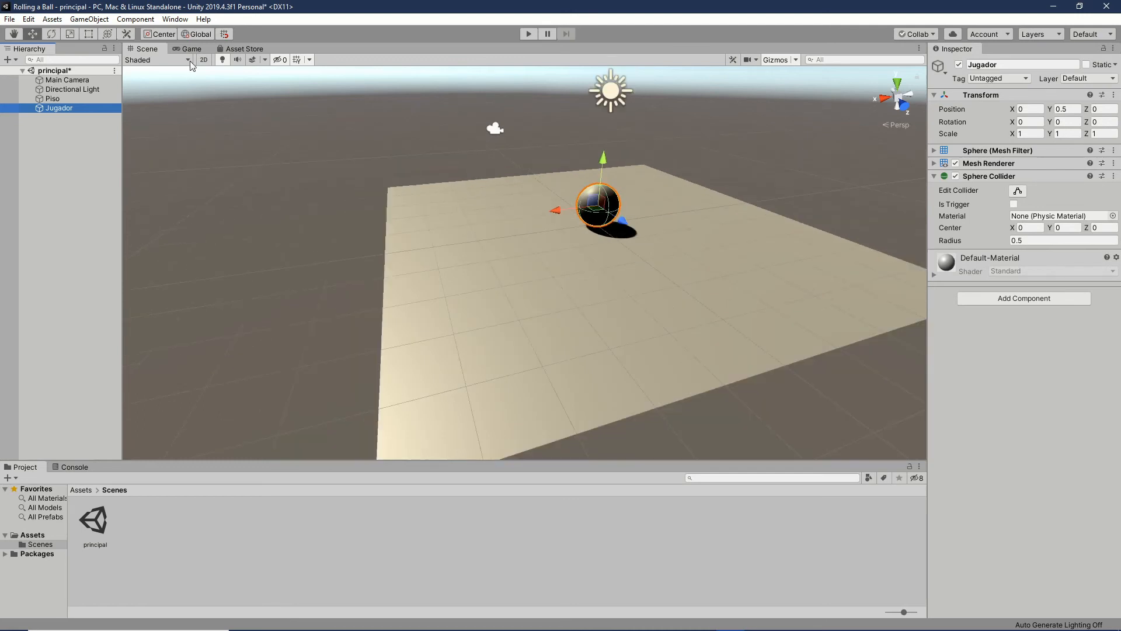
click(189, 48)
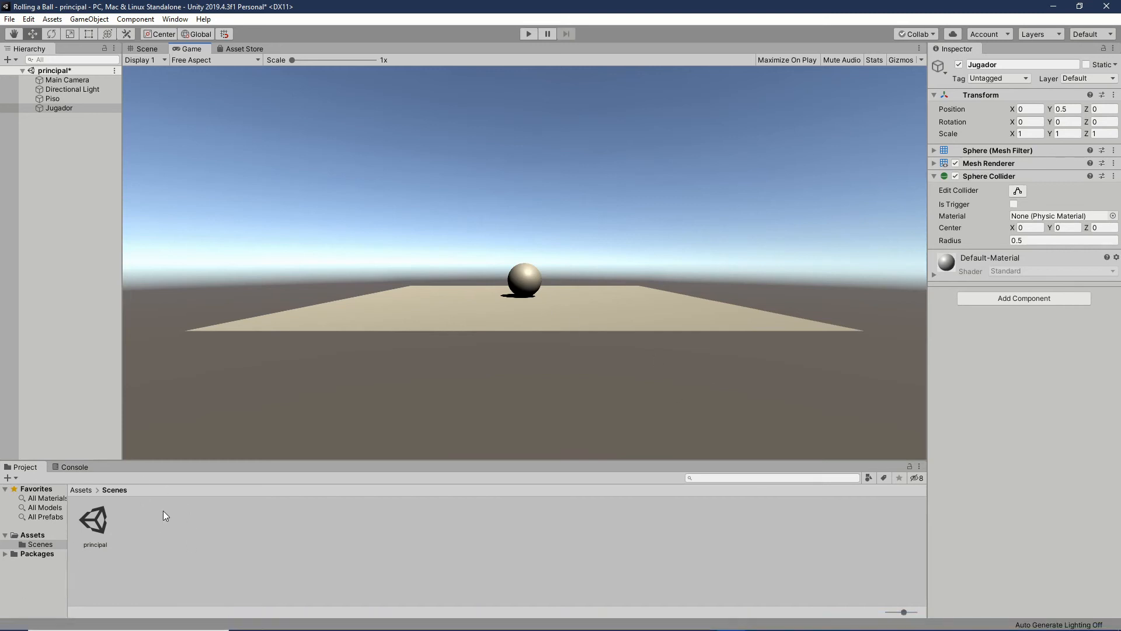
Create a folder named Materiales inside Assets
click(34, 535)
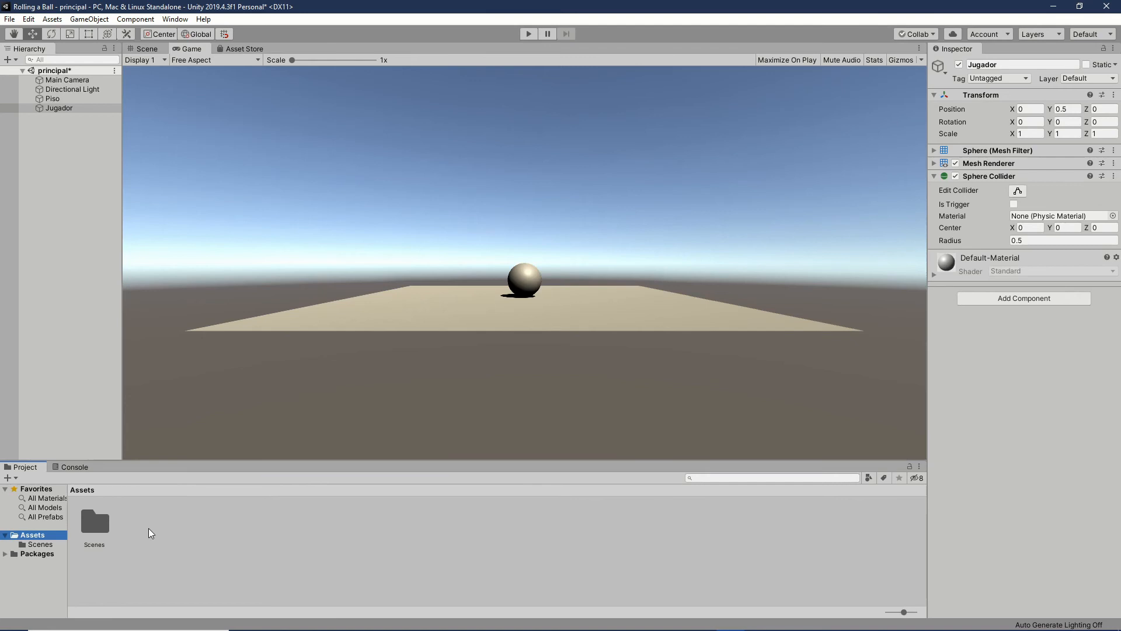
click(9, 478)
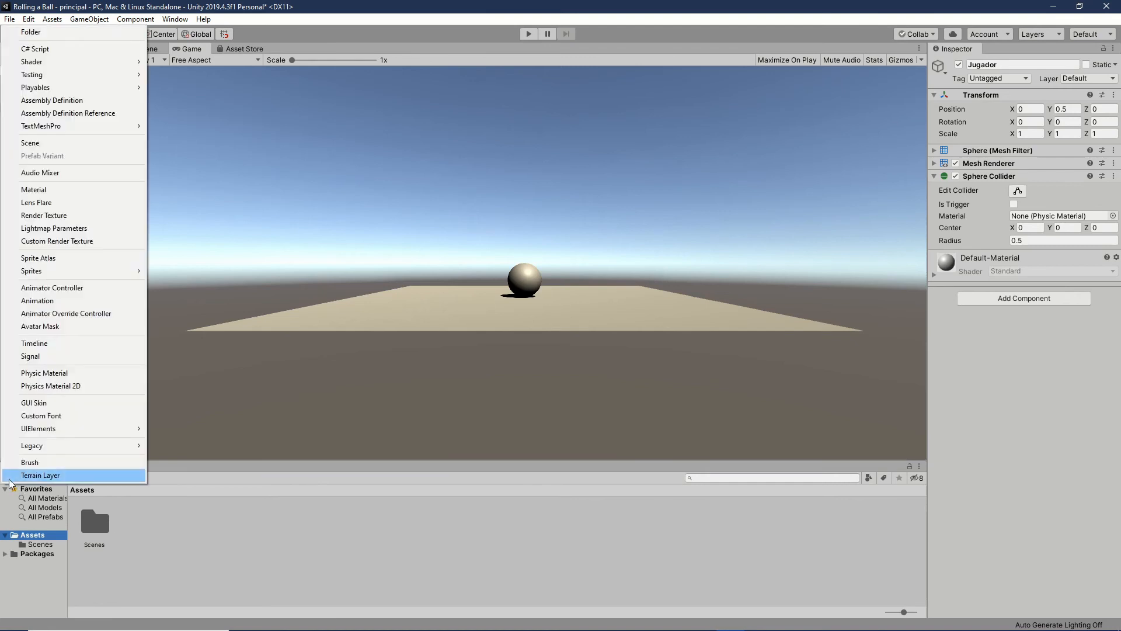
click(29, 32)
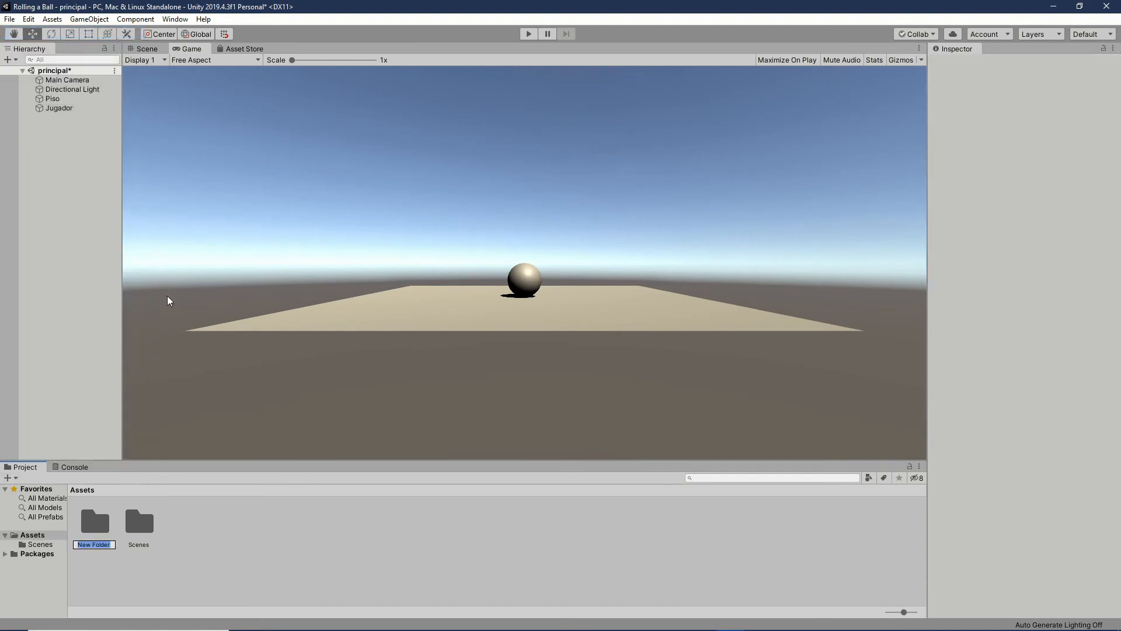
text(Materiales)
key(Return)
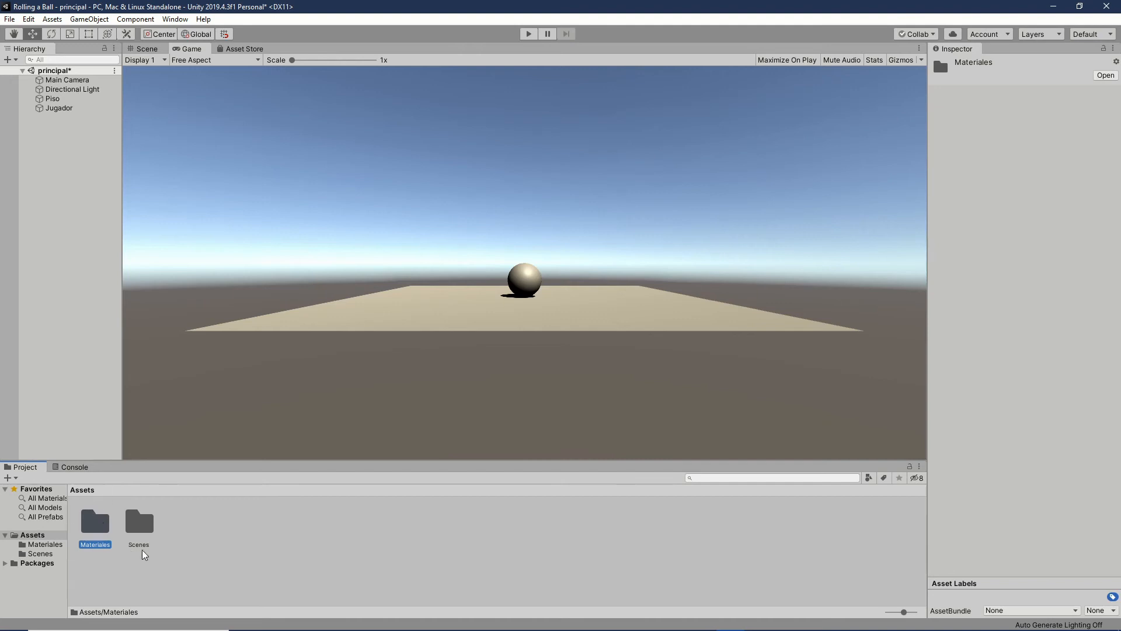
Create a new material named Jugador inside the Materiales folder
double_click(92, 529)
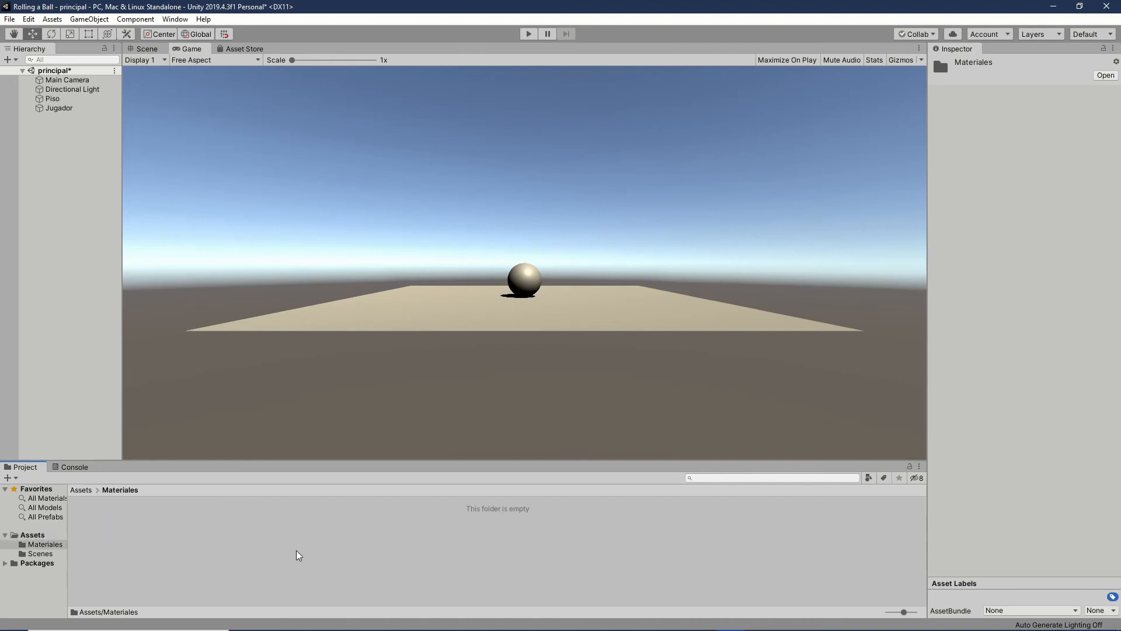
click(9, 479)
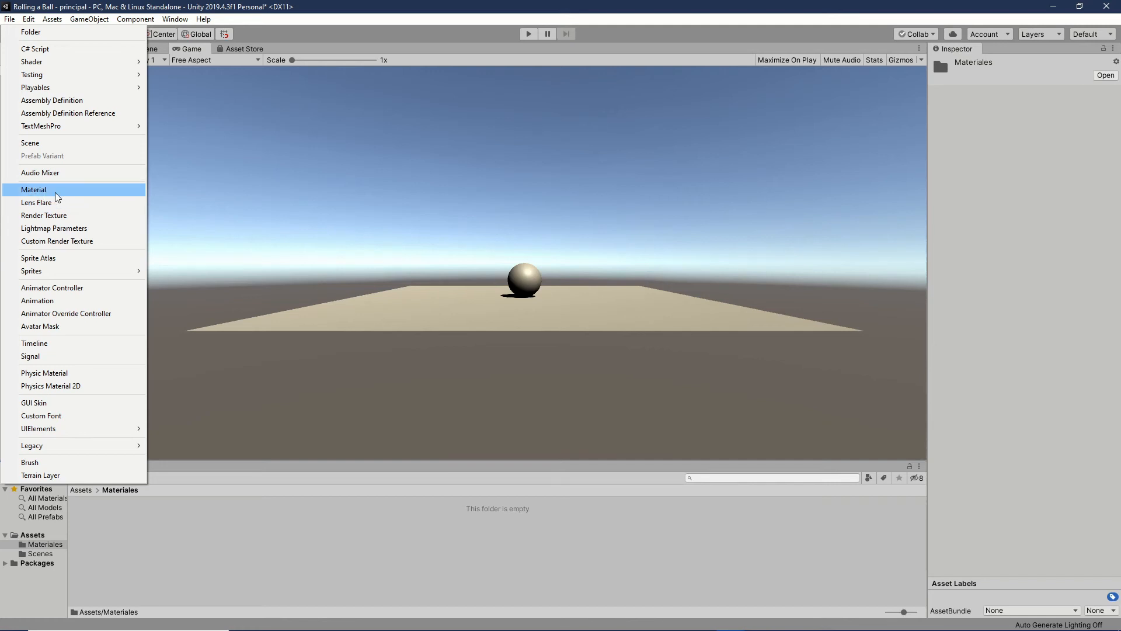
click(58, 196)
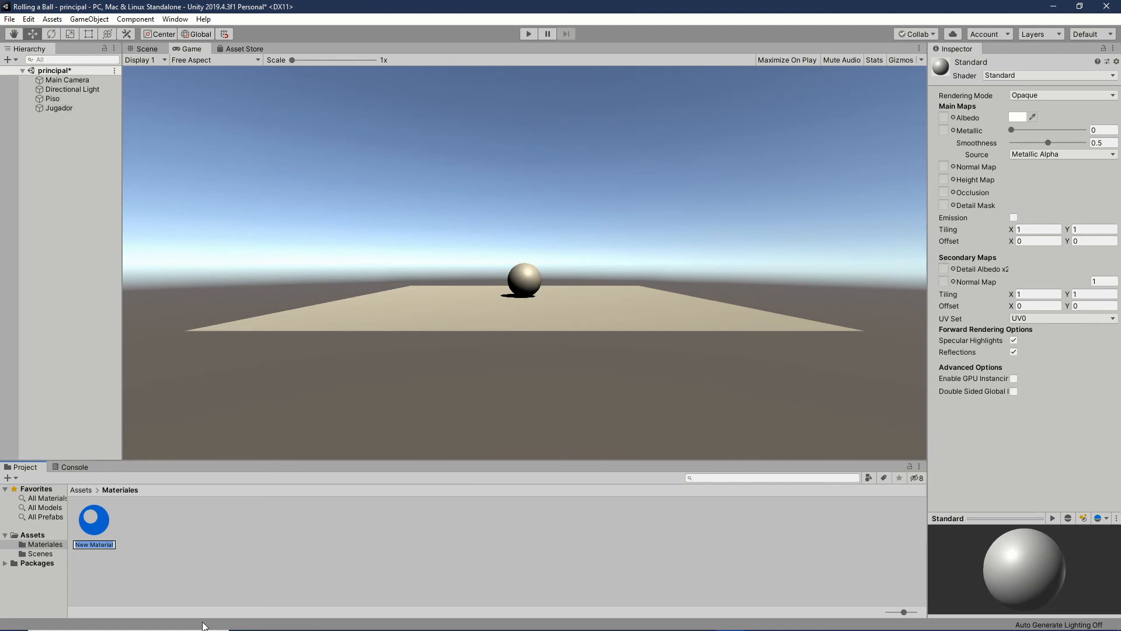
text(Jugador)
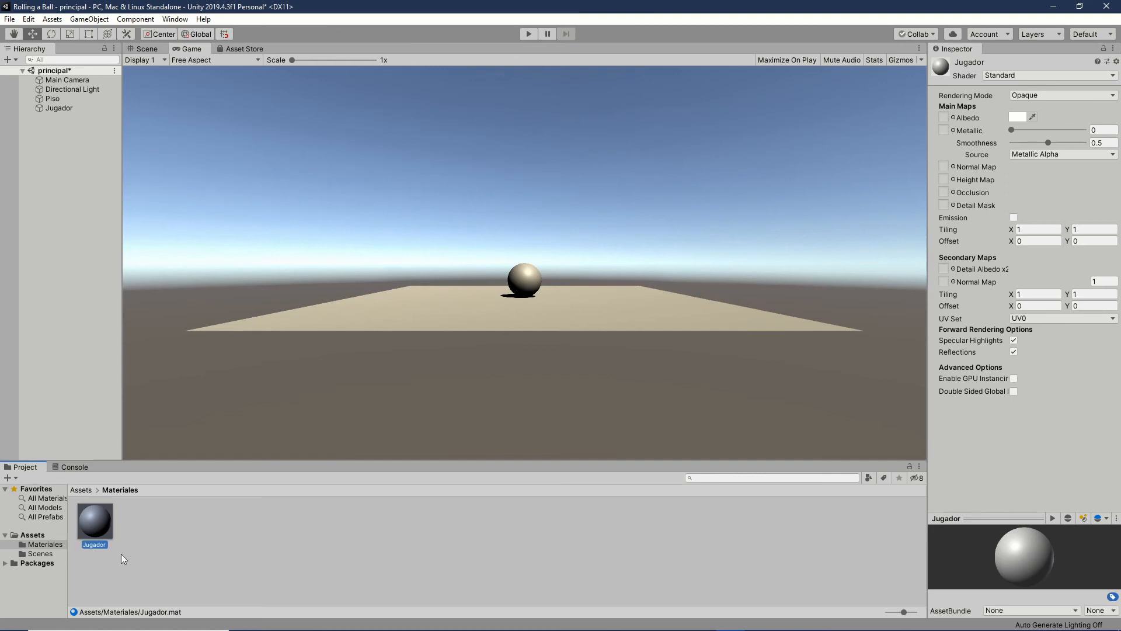
click(244, 557)
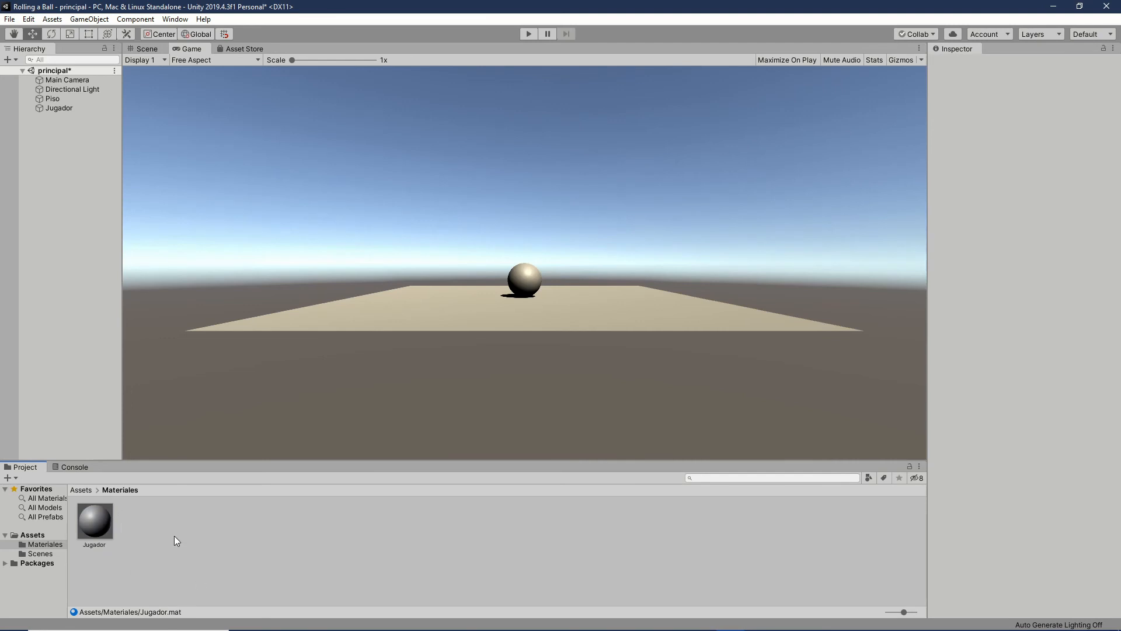
Set the Jugador material's albedo colour to blue 1F3FD2 and apply the material to the Jugador sphere
click(86, 524)
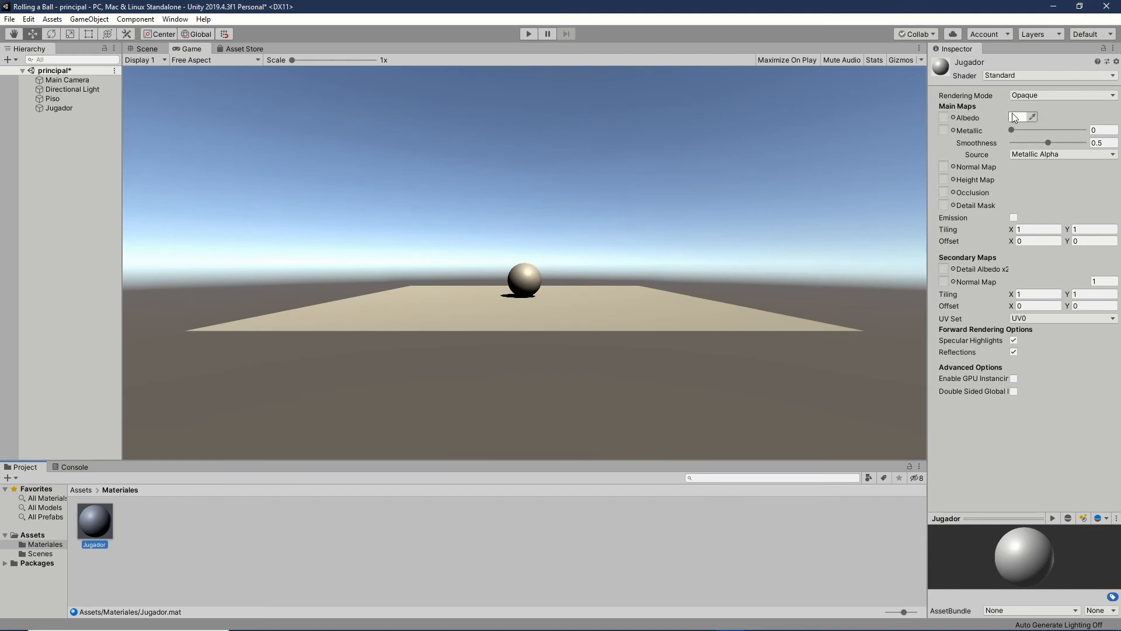
click(1017, 116)
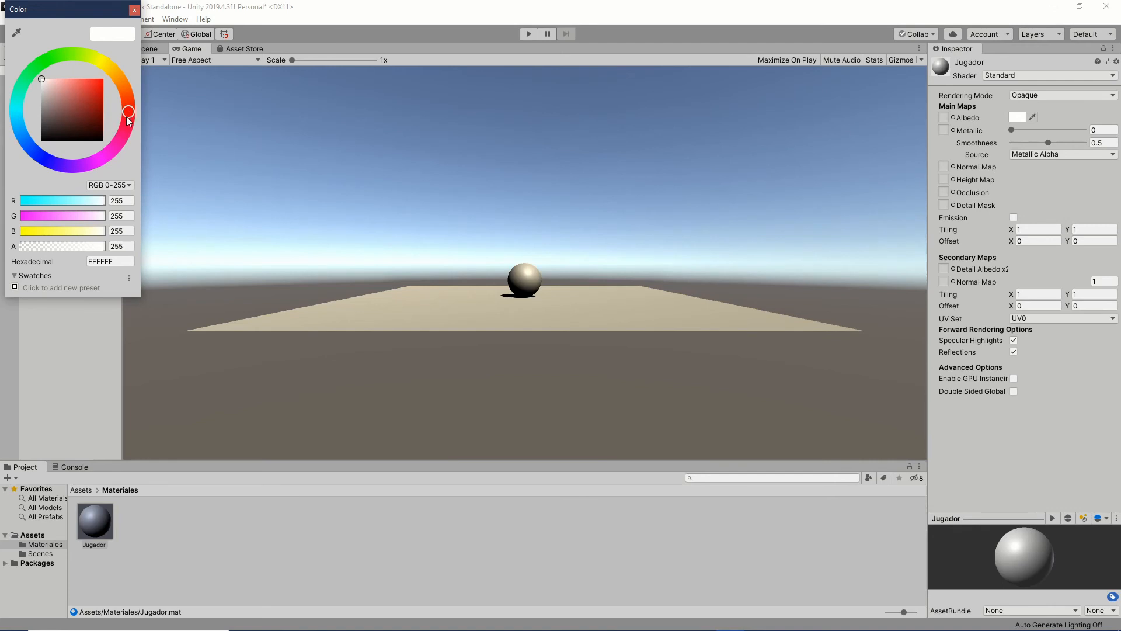
drag(127, 115, 39, 153)
drag(43, 80, 95, 92)
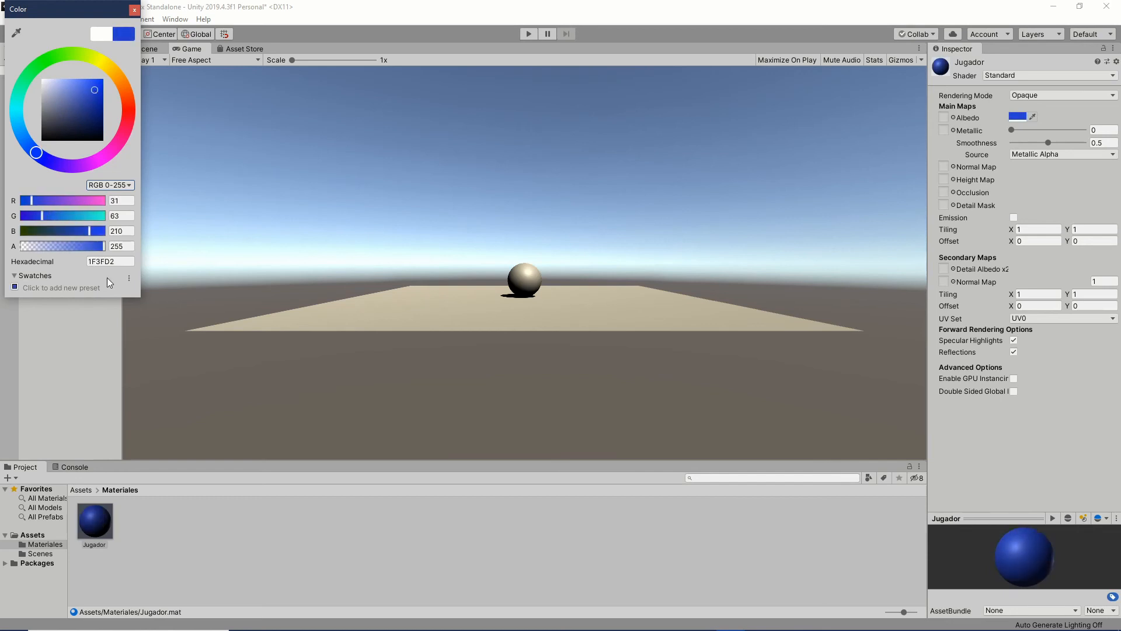
click(135, 10)
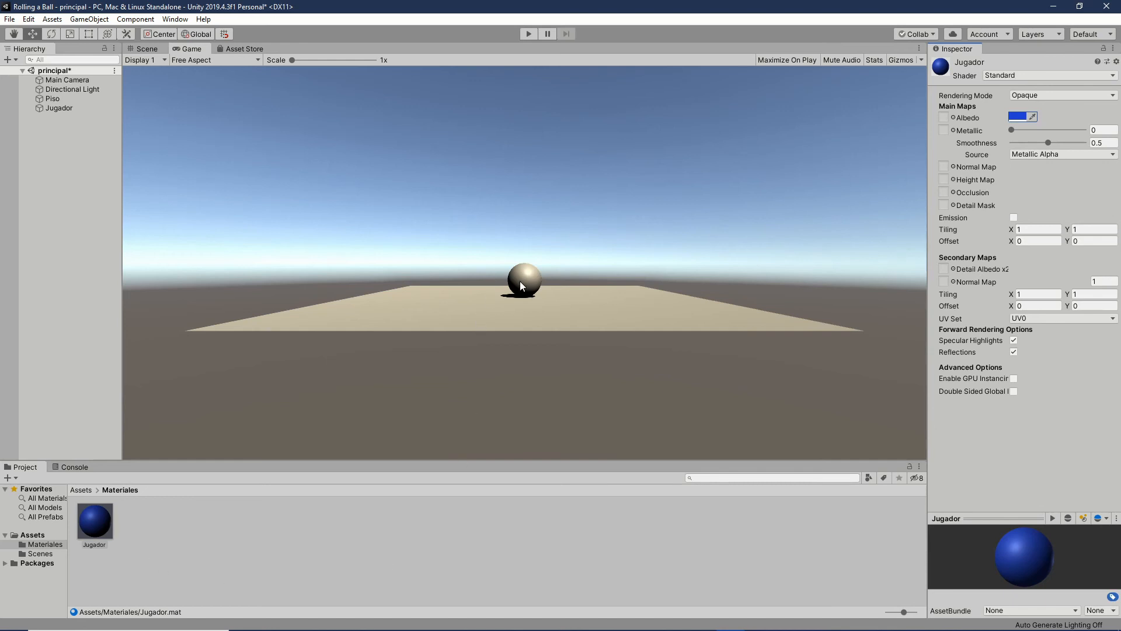
click(58, 108)
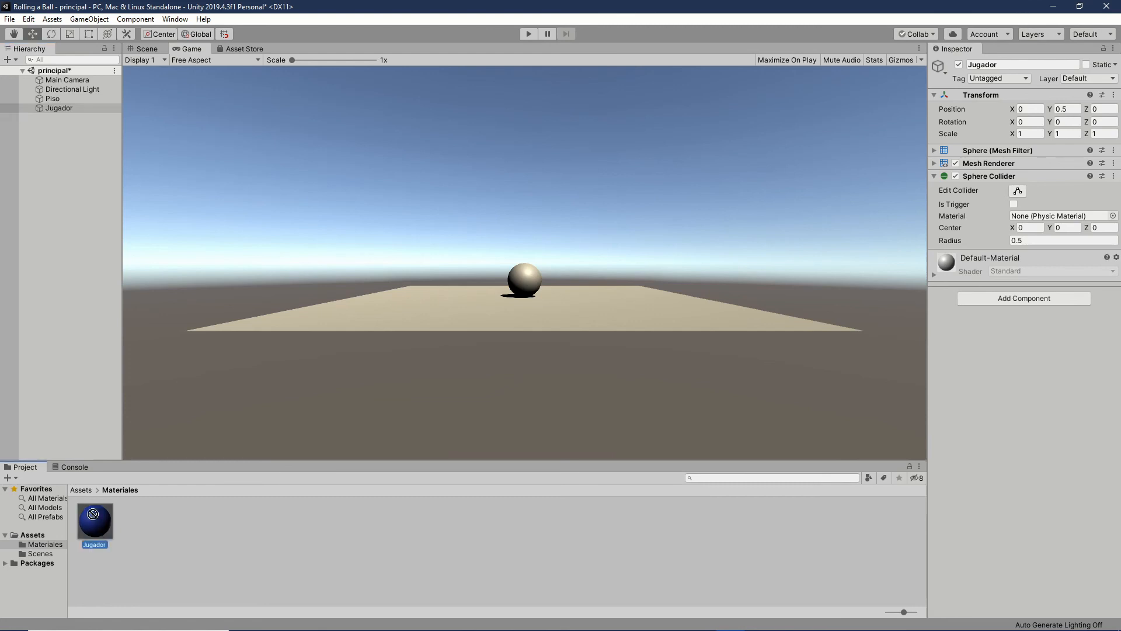
drag(100, 530, 52, 108)
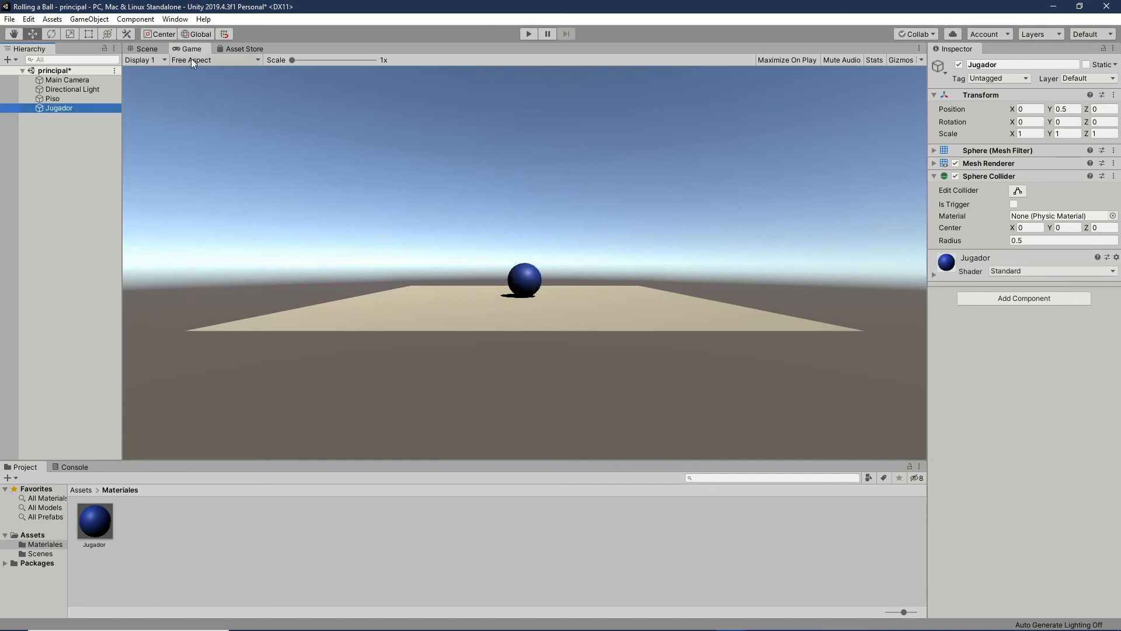
Examine the coloured Jugador sphere from different angles in the Scene view and compare it with the Game view
click(153, 48)
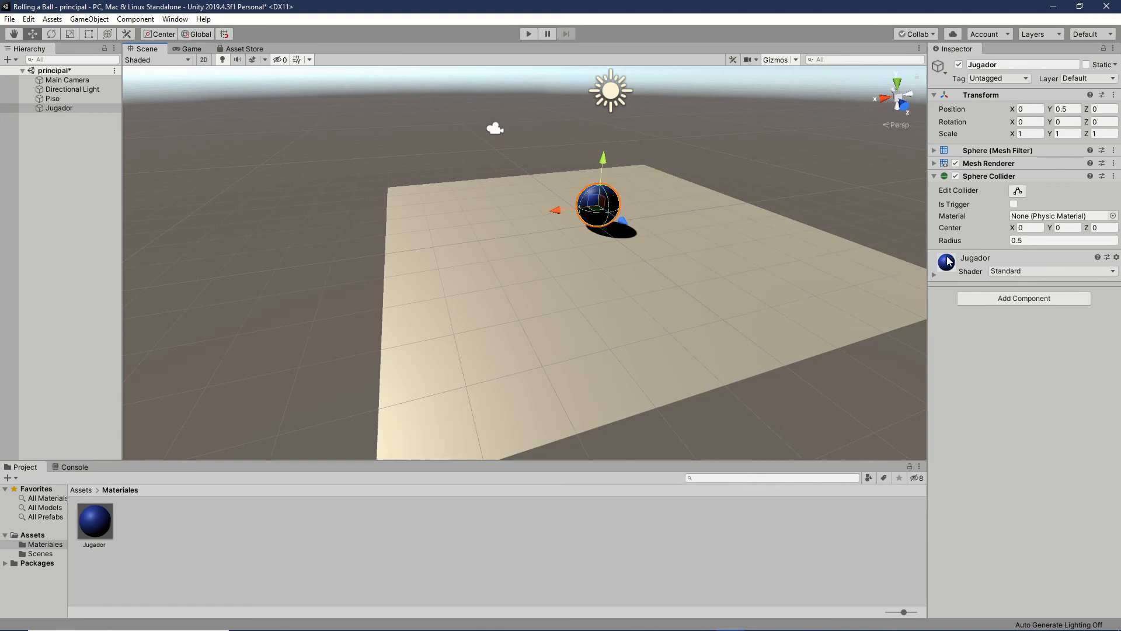
click(15, 33)
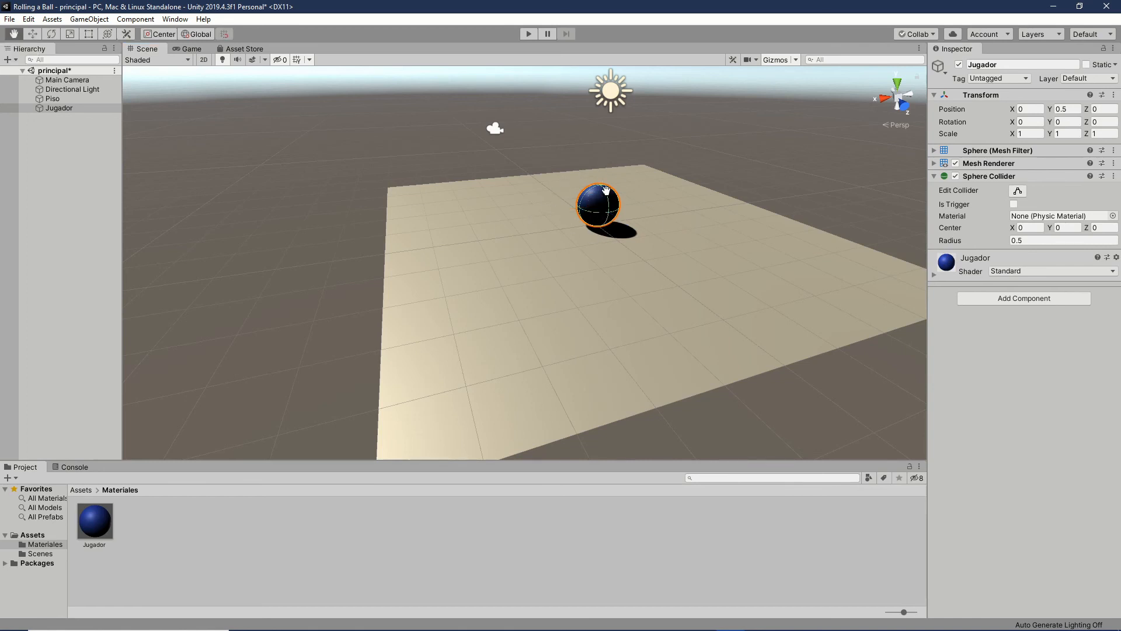
click(191, 47)
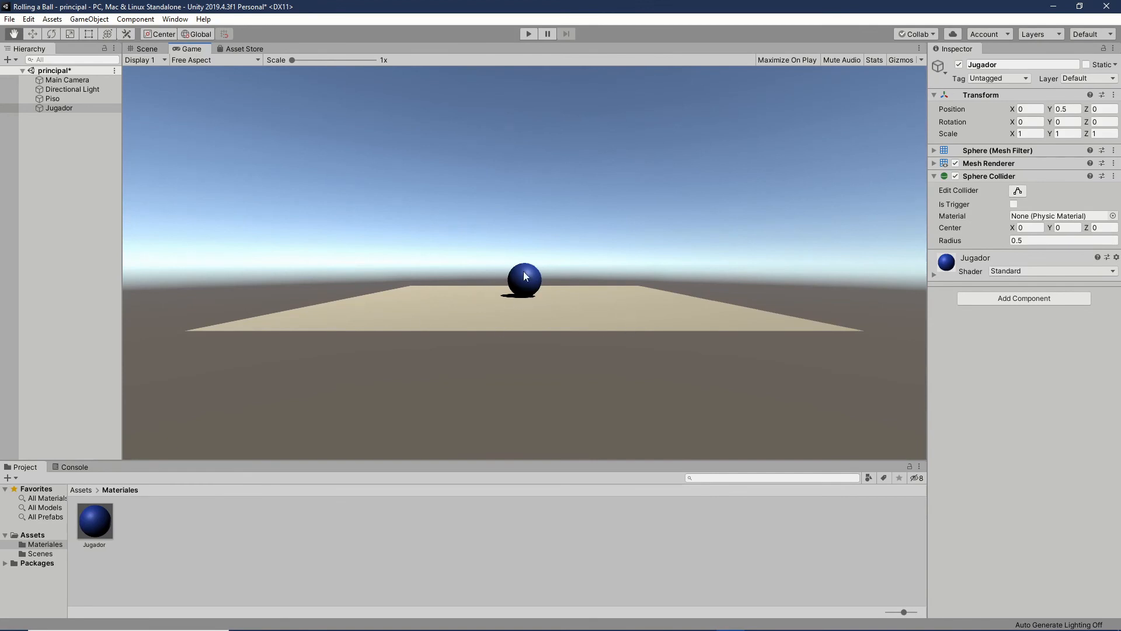
click(145, 48)
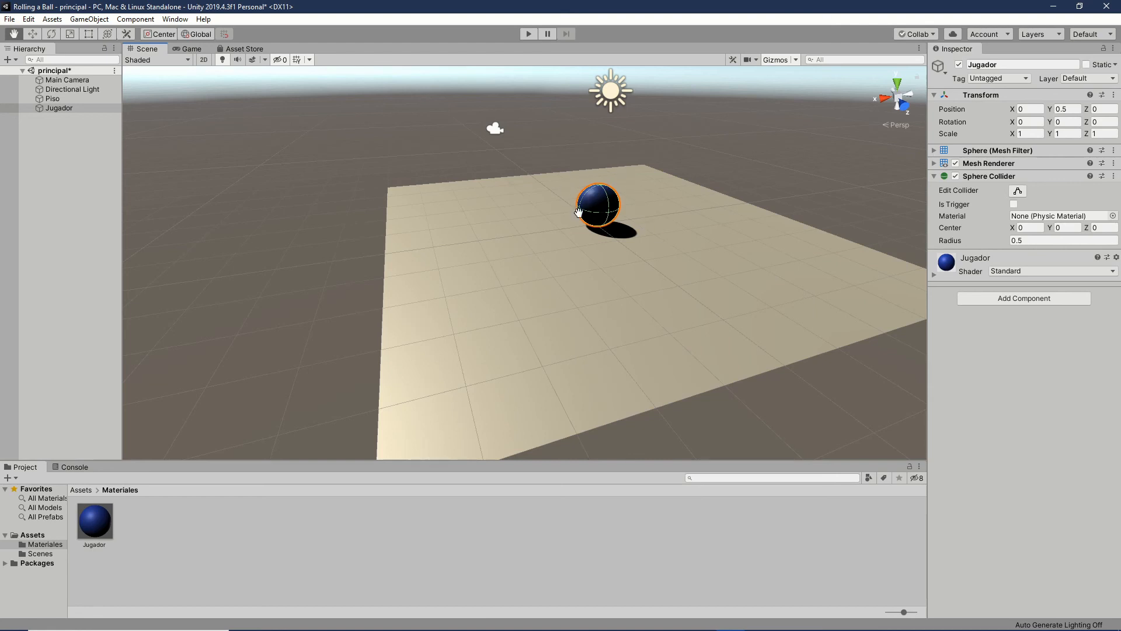
mouse_move(675, 217)
right_down()
mouse_move(555, 233)
mouse_move(660, 232)
mouse_move(660, 213)
right_up()
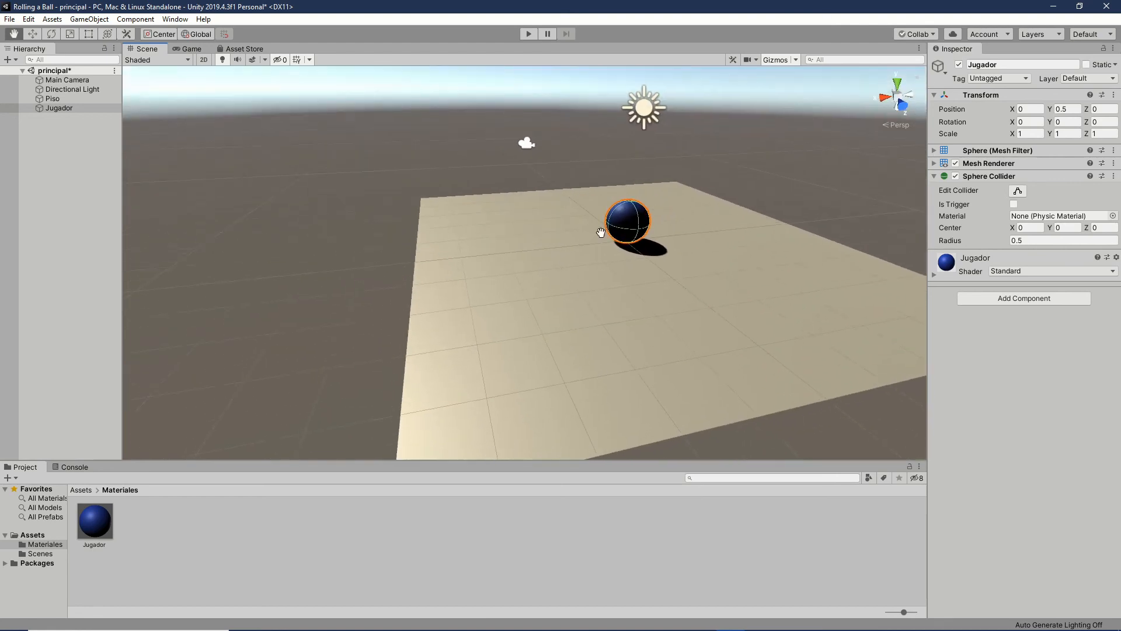
key(Right)
drag(573, 182, 628, 233)
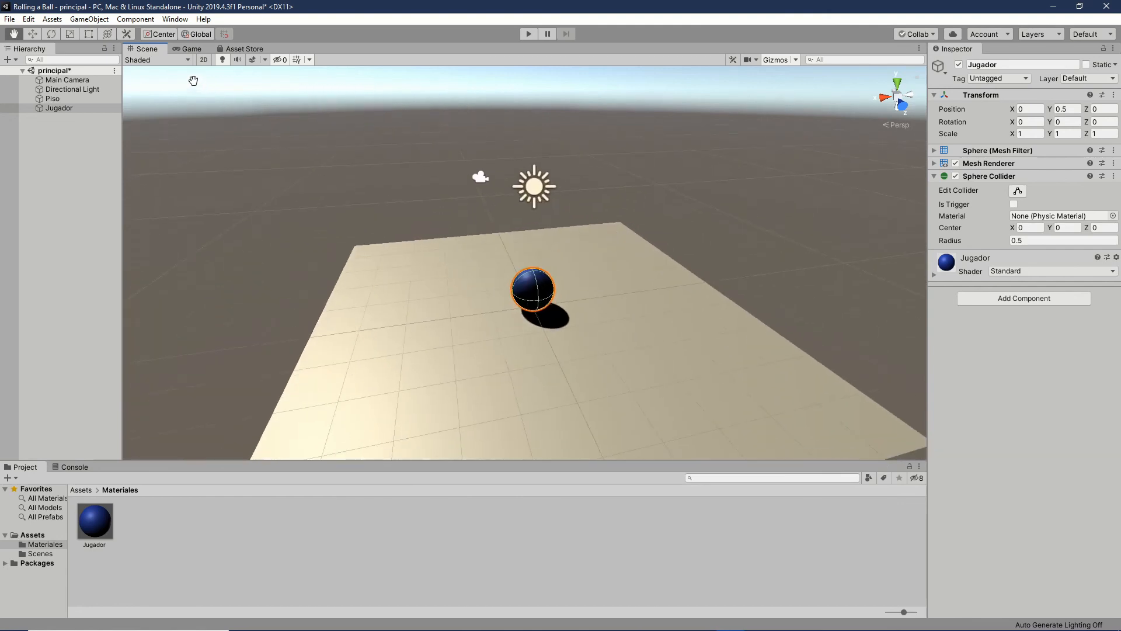
click(187, 49)
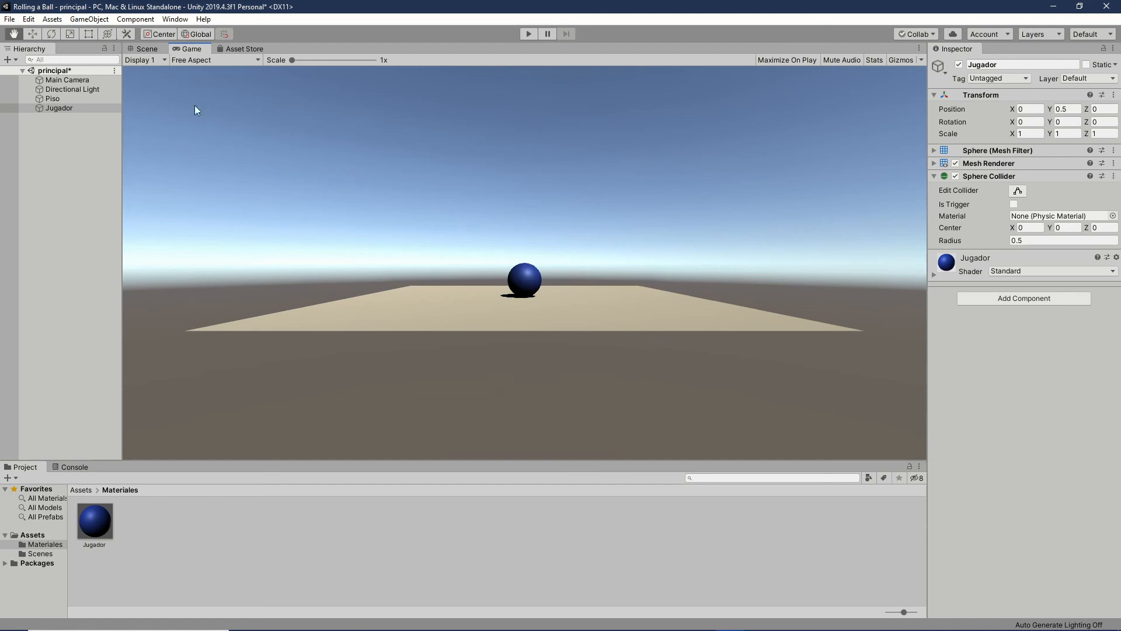
click(142, 51)
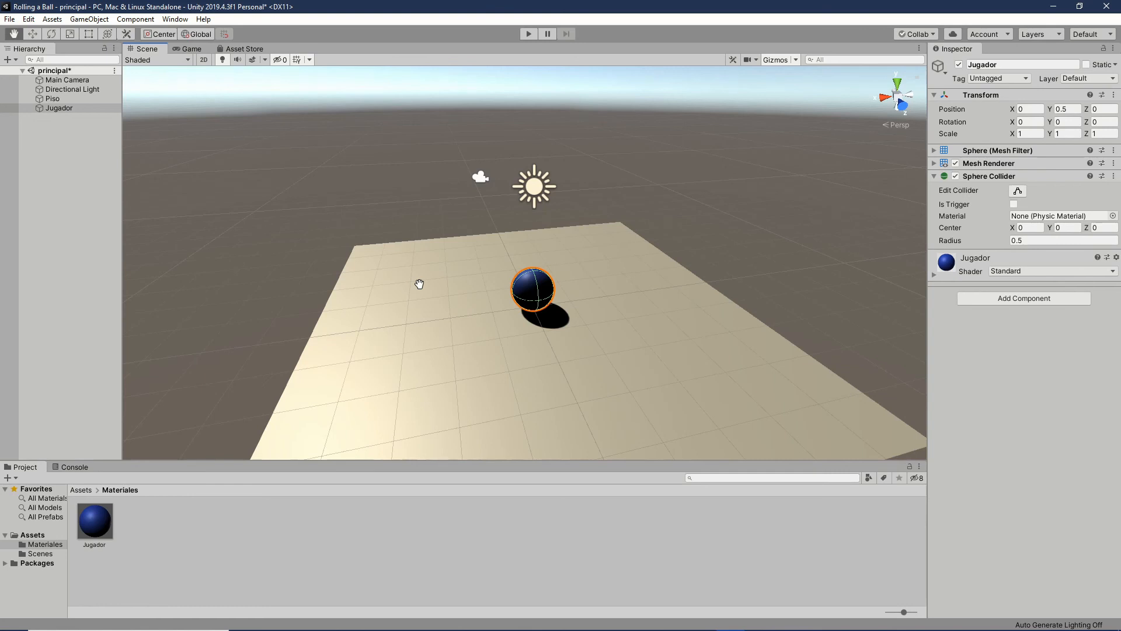
Move Main Camera with the Move tool to about X -0.34 and raise it to about Y 4.24
click(64, 81)
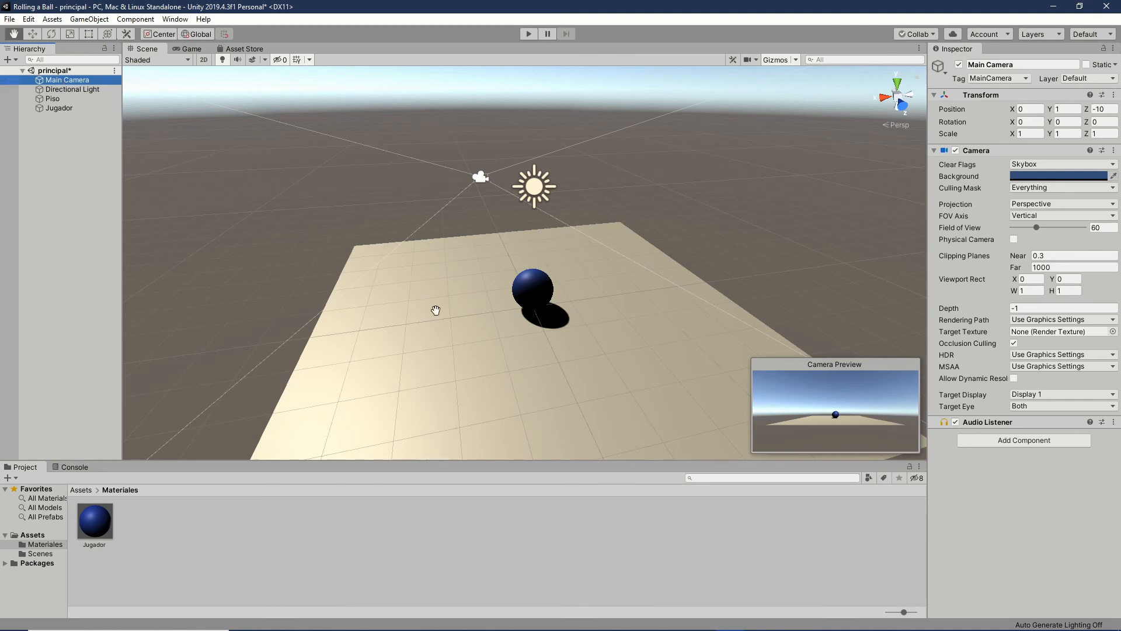
scroll(510, 234, down, 3)
key(f)
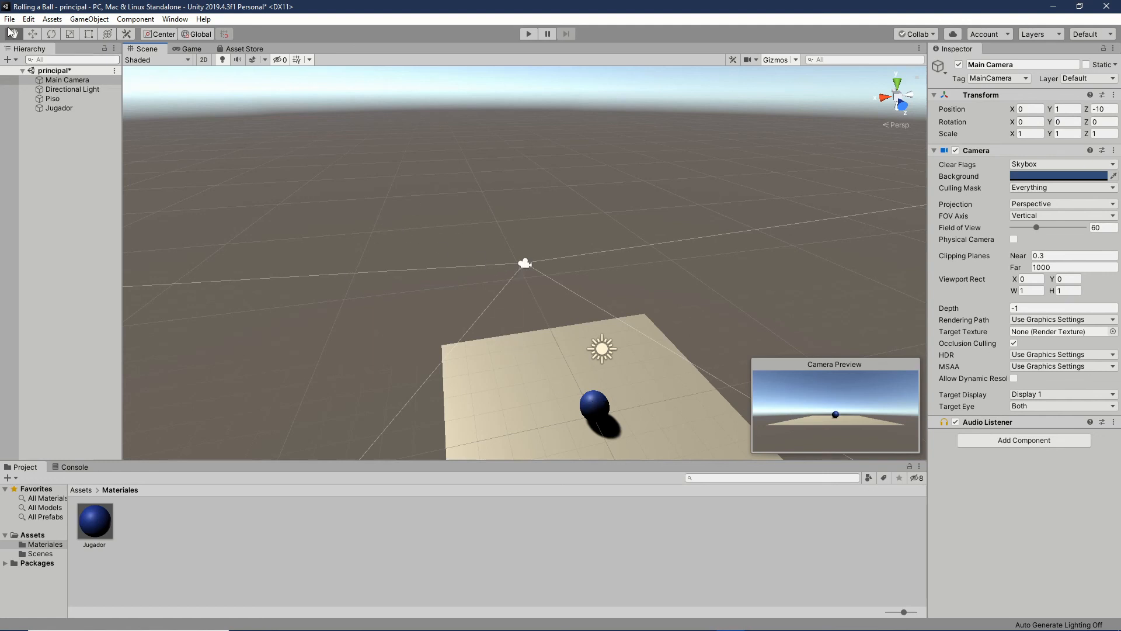
click(33, 34)
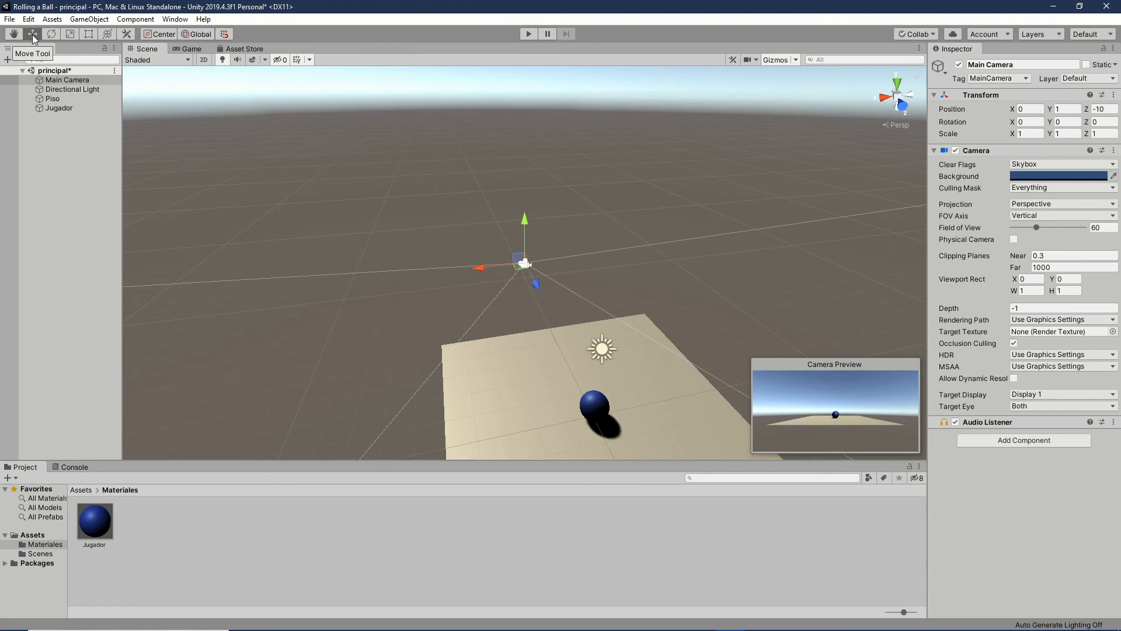
mouse_move(478, 269)
mouse_down()
mouse_move(594, 258)
mouse_move(373, 279)
mouse_move(484, 275)
mouse_up()
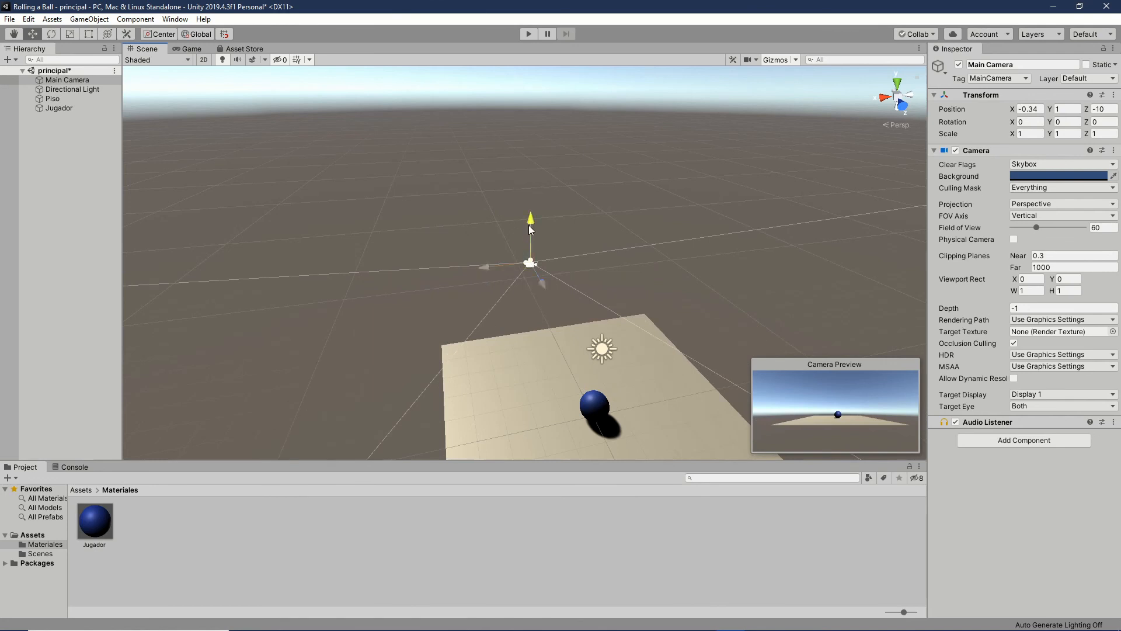
drag(529, 227, 531, 182)
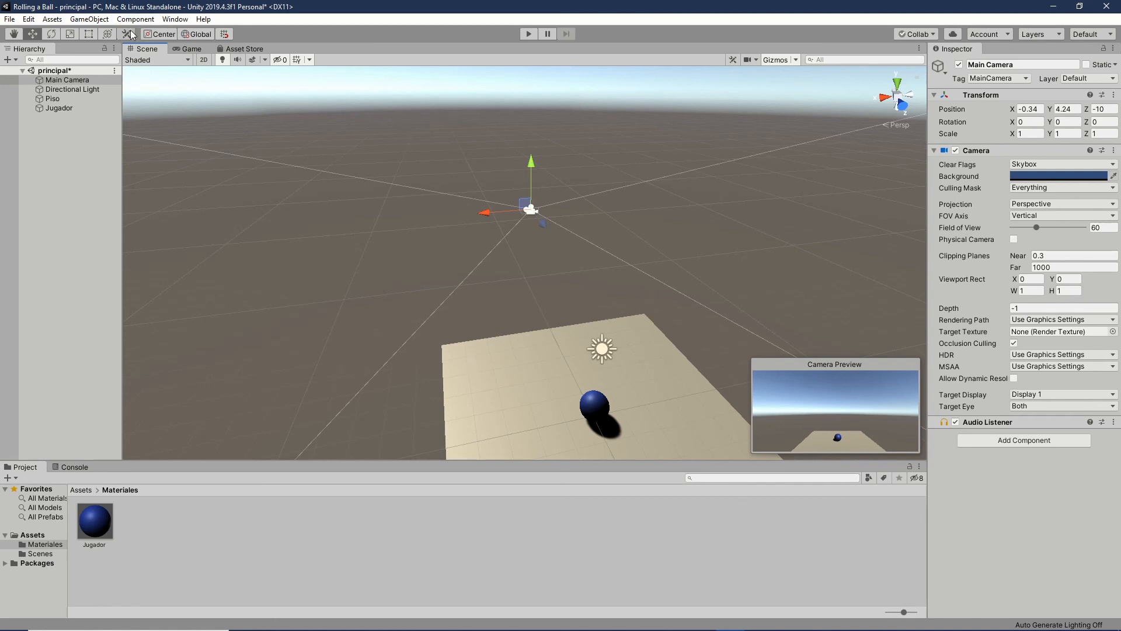
Tilt Main Camera downward to an X rotation of about 40.9 degrees and move it forward to about Z -6.61
click(53, 33)
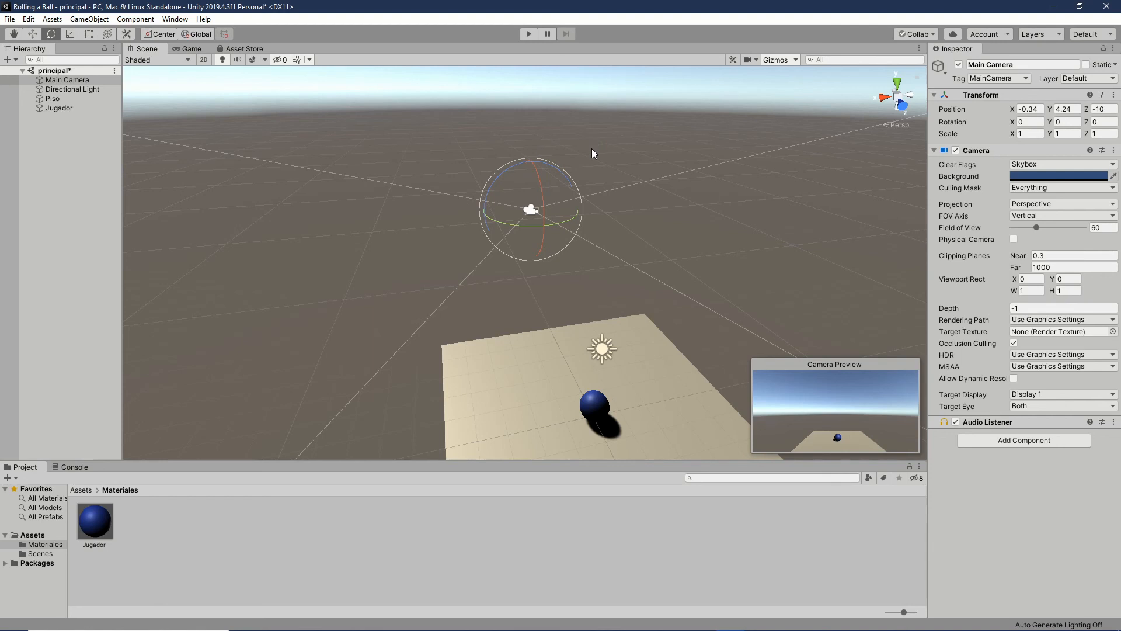
drag(535, 167, 539, 196)
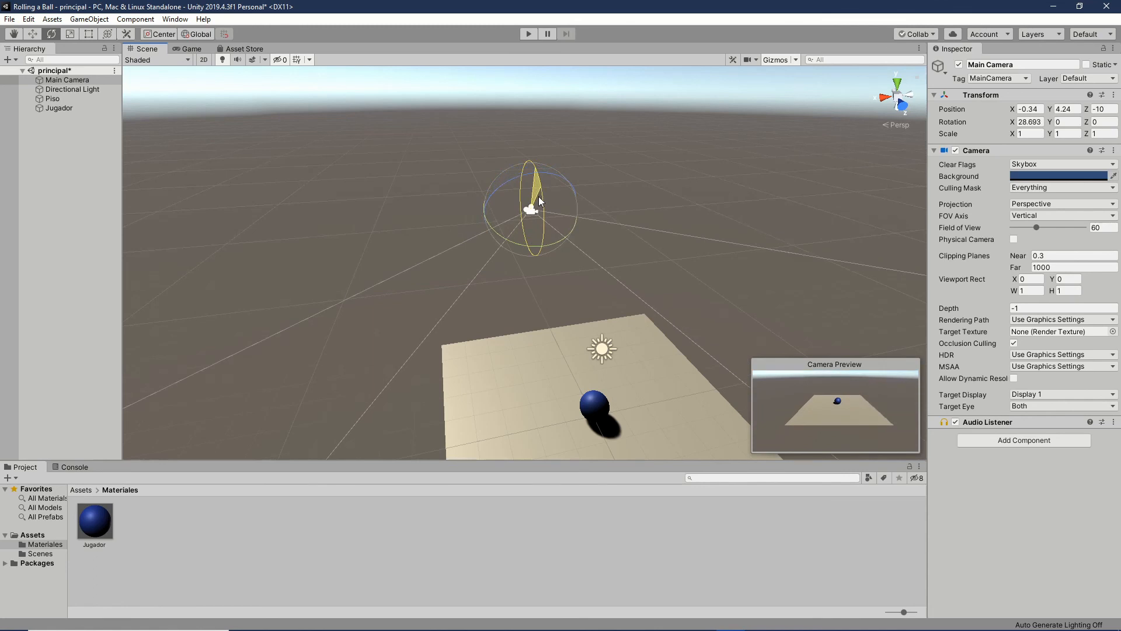
drag(538, 196, 539, 196)
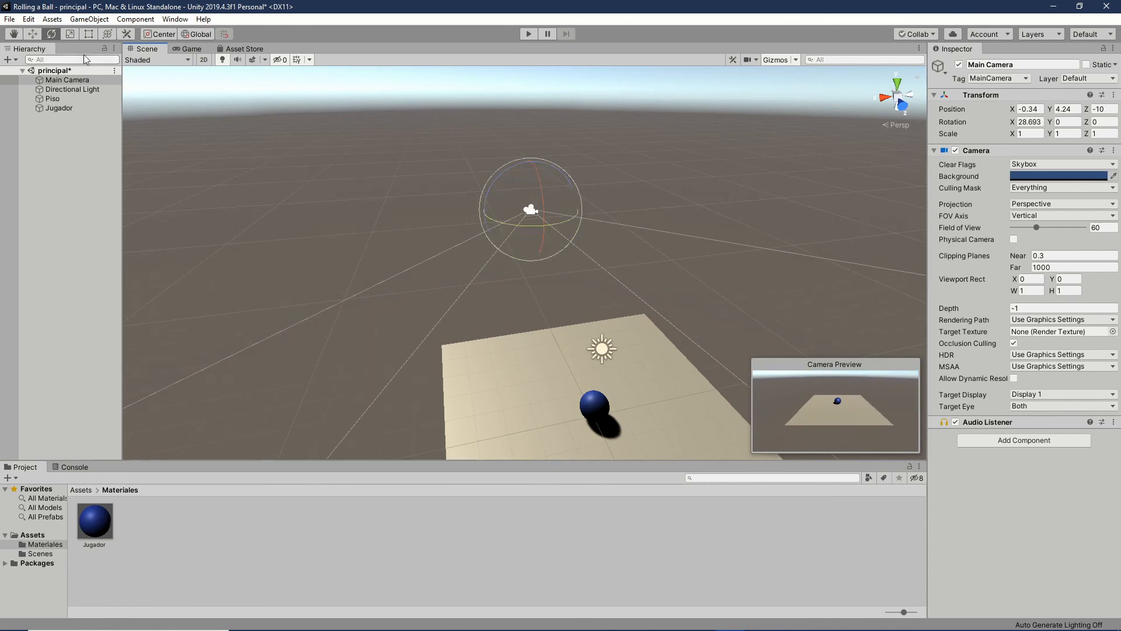
click(33, 34)
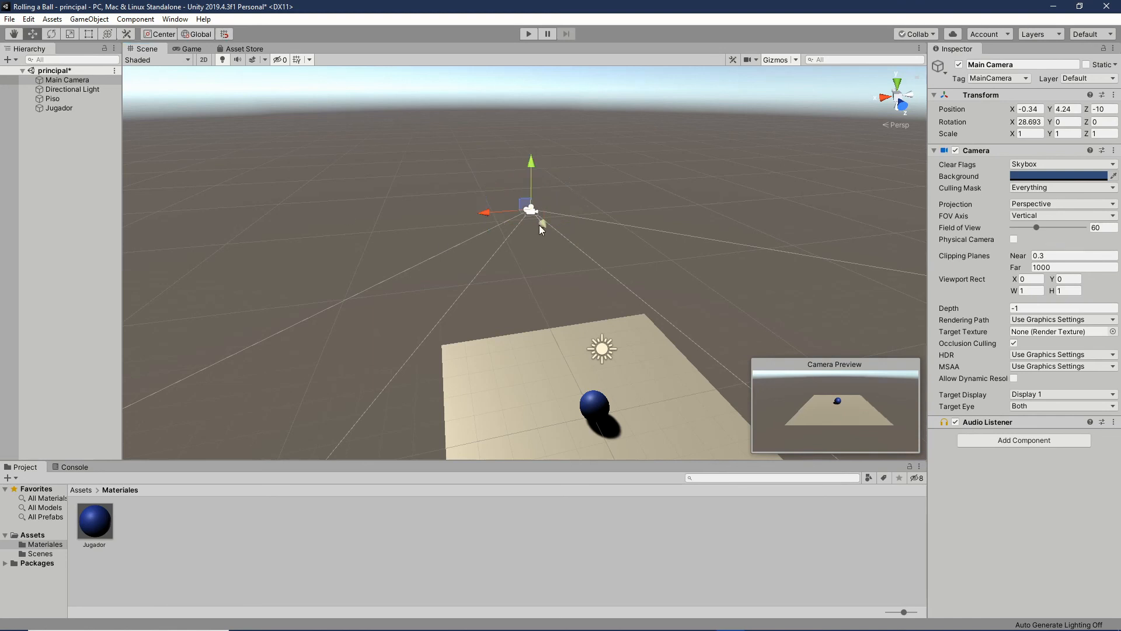
drag(541, 223, 547, 248)
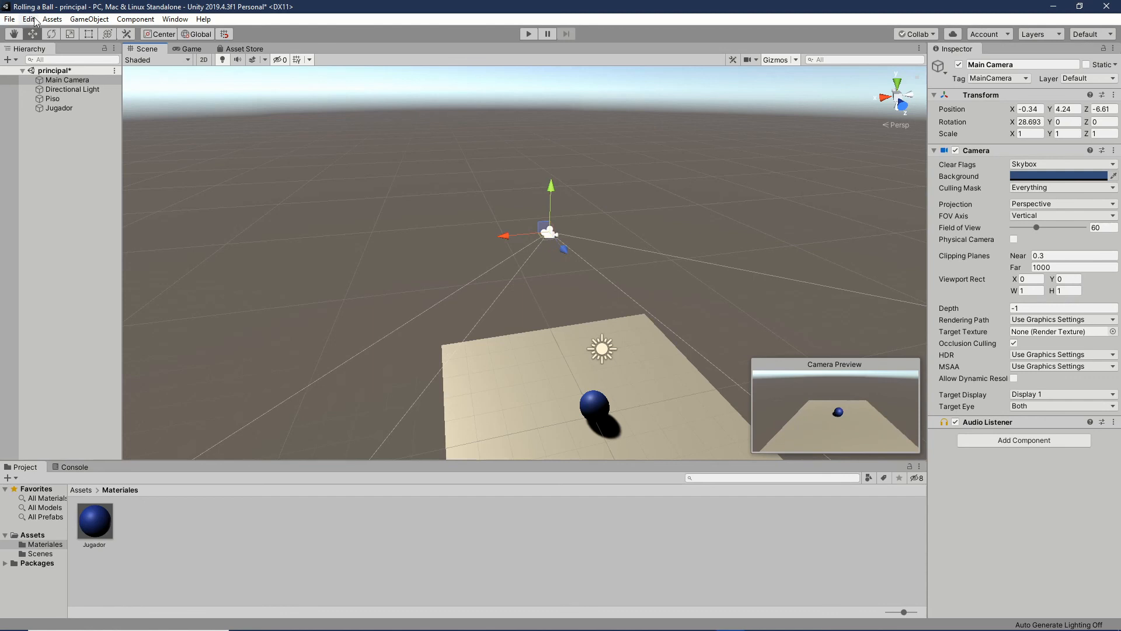
click(51, 34)
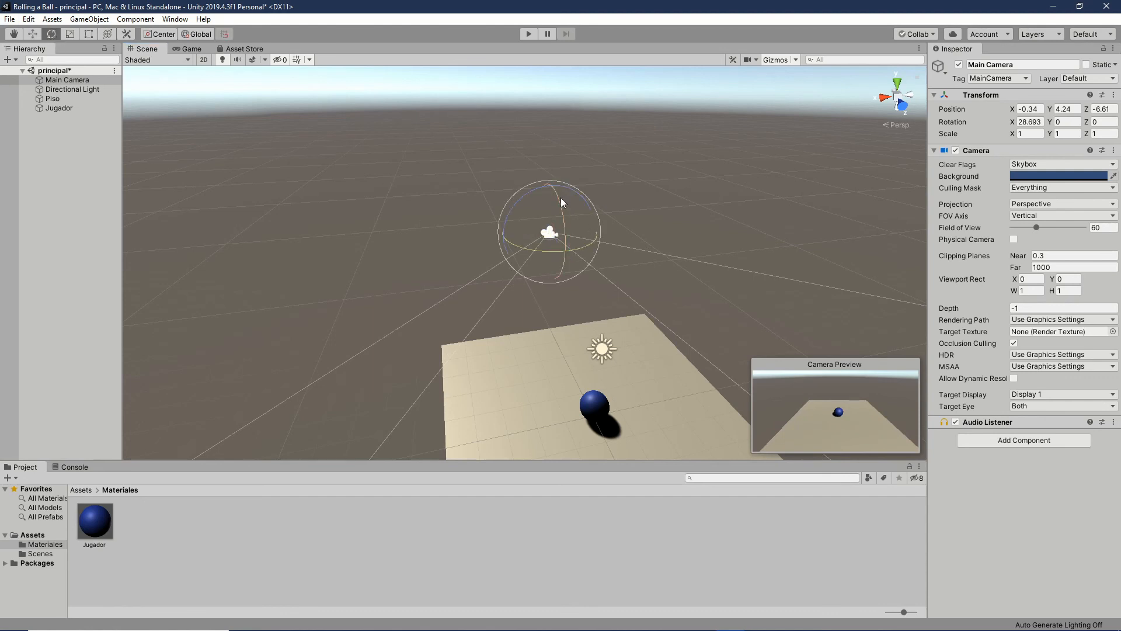
drag(560, 198, 562, 214)
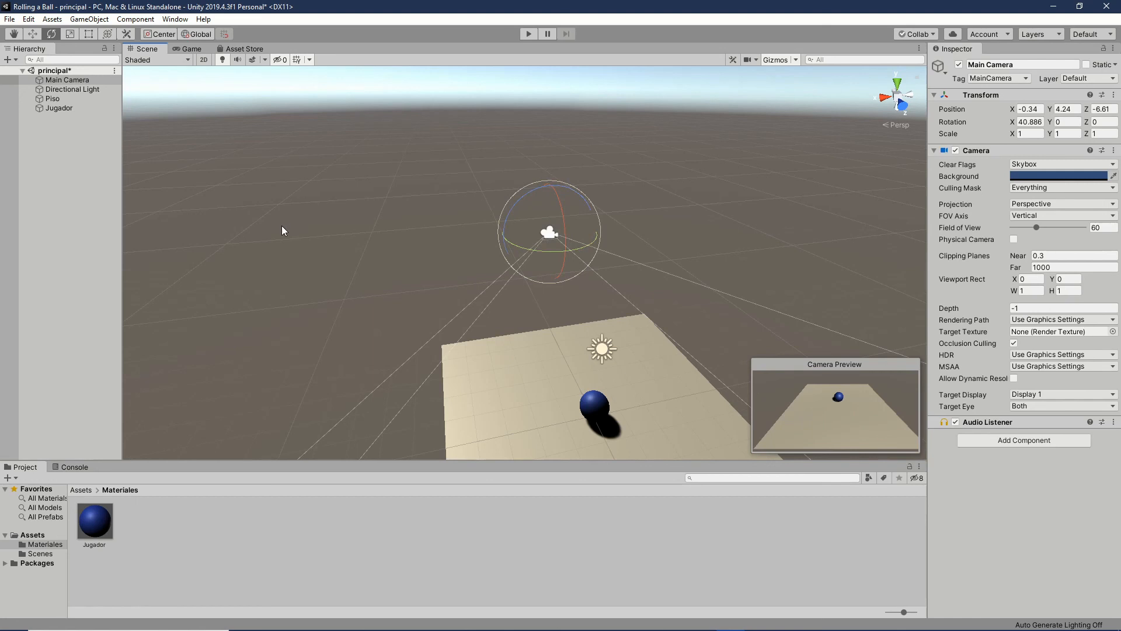
Frame Piso and Jugador from behind and above in the Scene view, and align Main Camera with that view
alt+drag(330, 245, 677, 253)
key(Left)
key(Left)
right_drag(499, 268, 637, 277)
key(Left)
key(Up)
key(Down)
scroll(638, 276, down, 1)
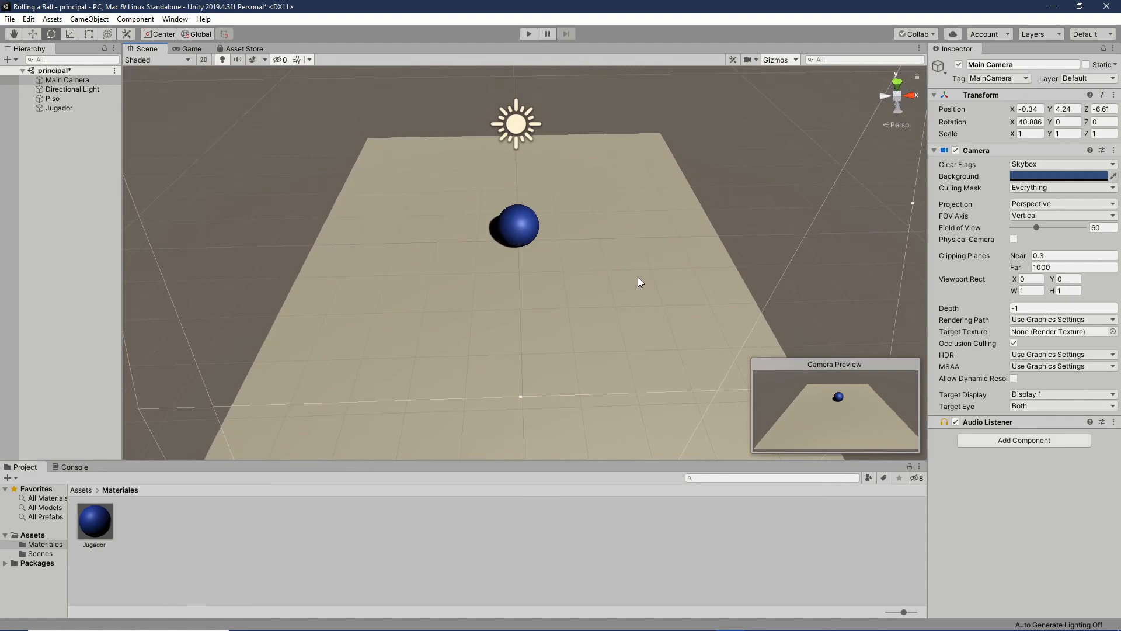
key(Right)
key(Left)
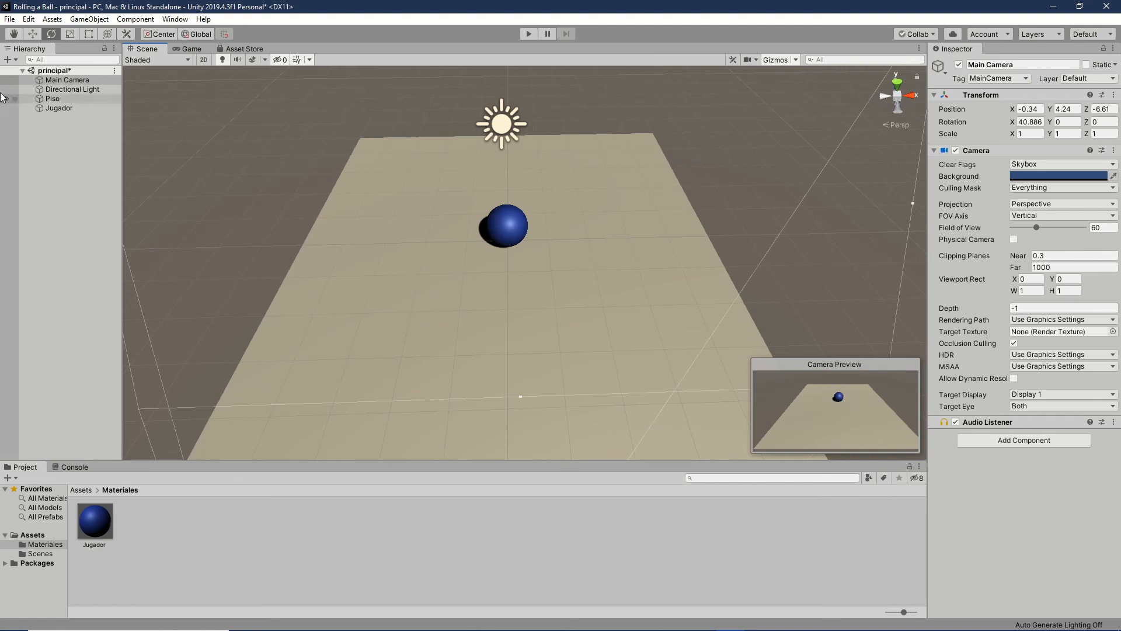
click(56, 80)
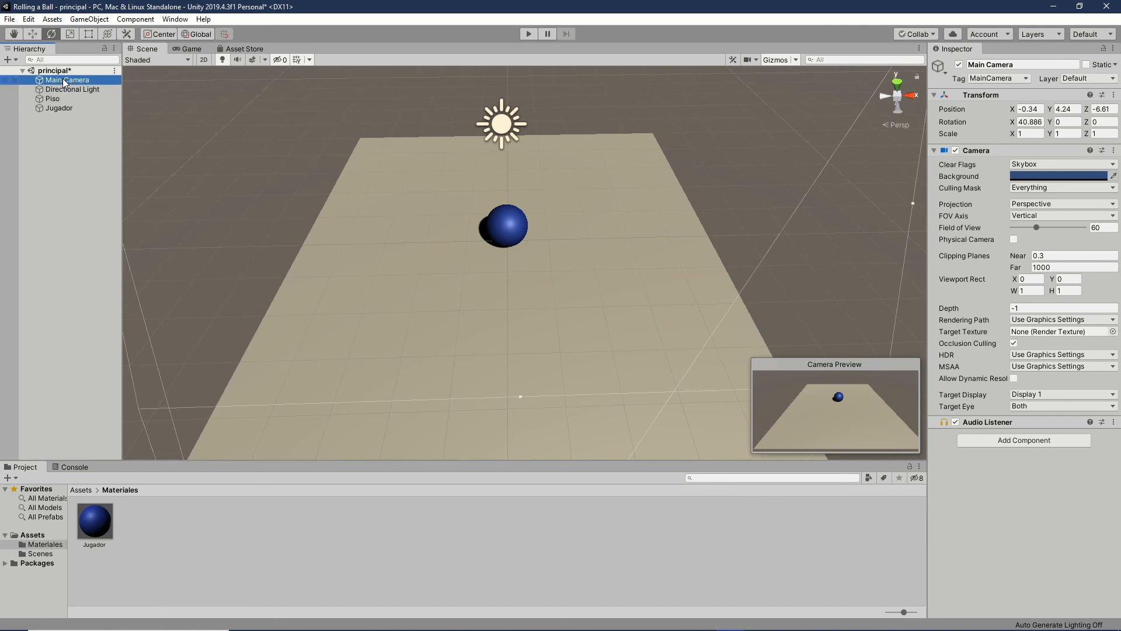
click(92, 21)
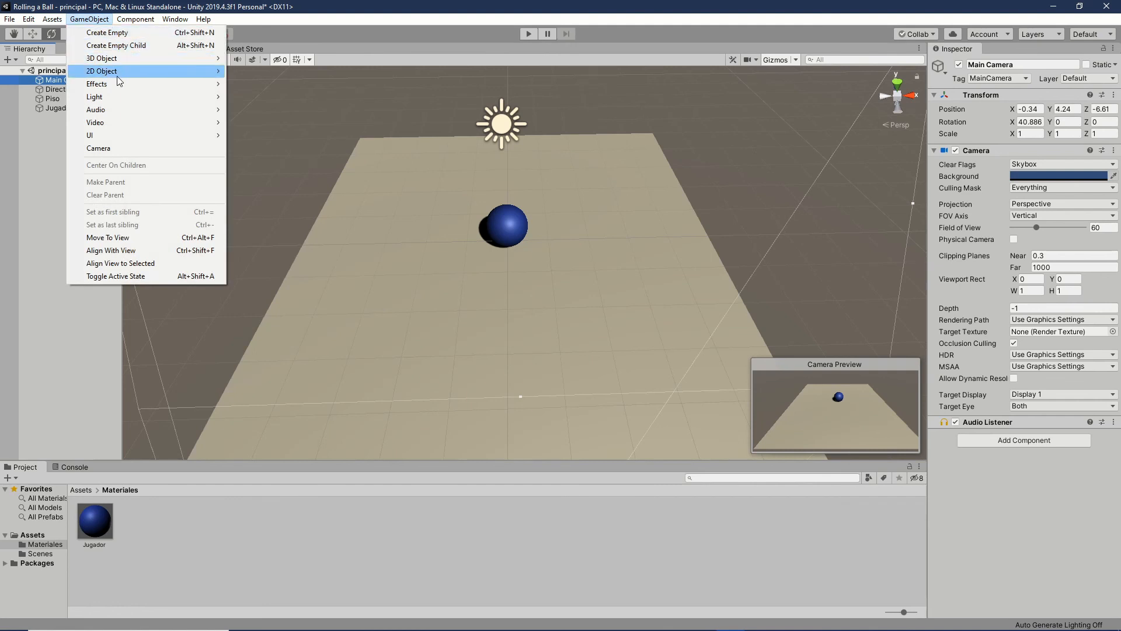
mouse_move(117, 72)
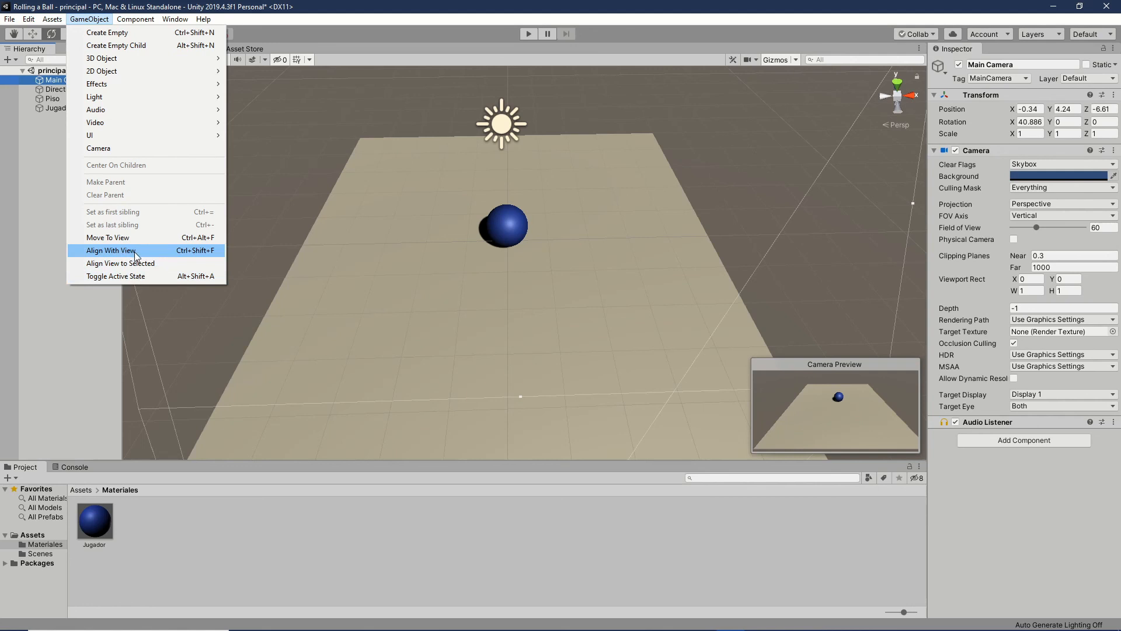
click(136, 255)
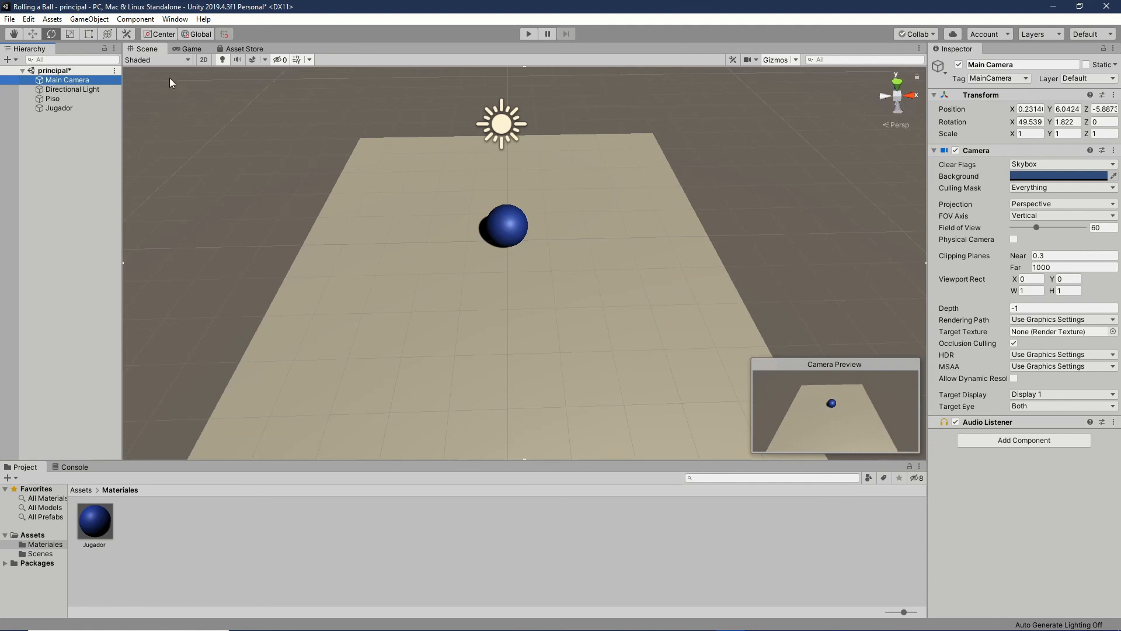
Compare the Main Camera framing between the Game view and the Scene view
click(192, 48)
click(143, 49)
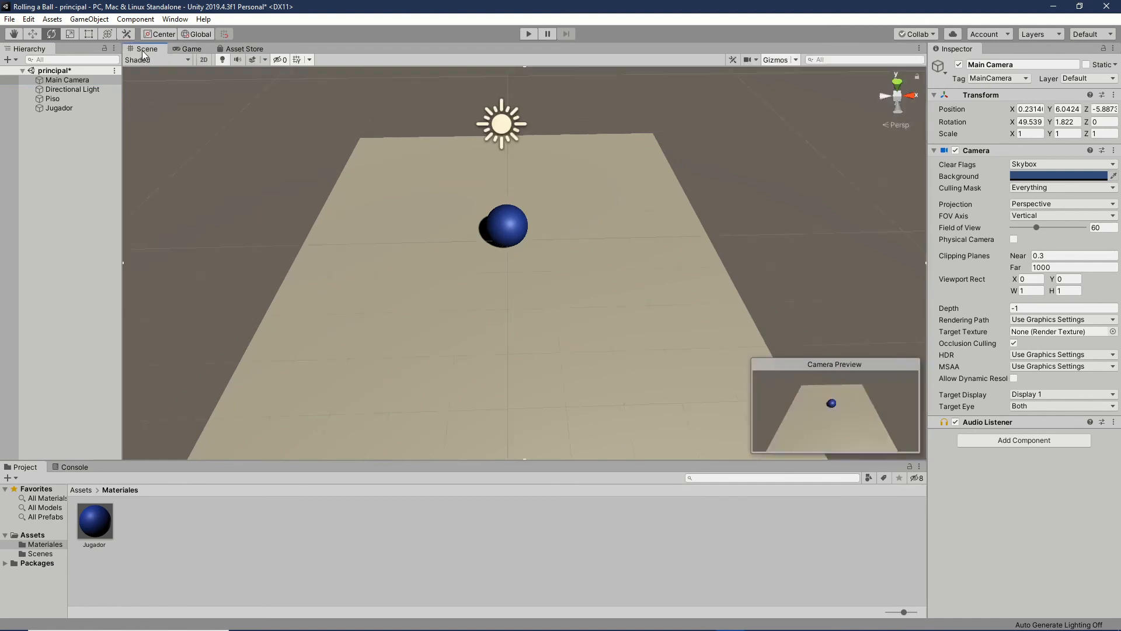
click(178, 49)
click(146, 47)
click(181, 50)
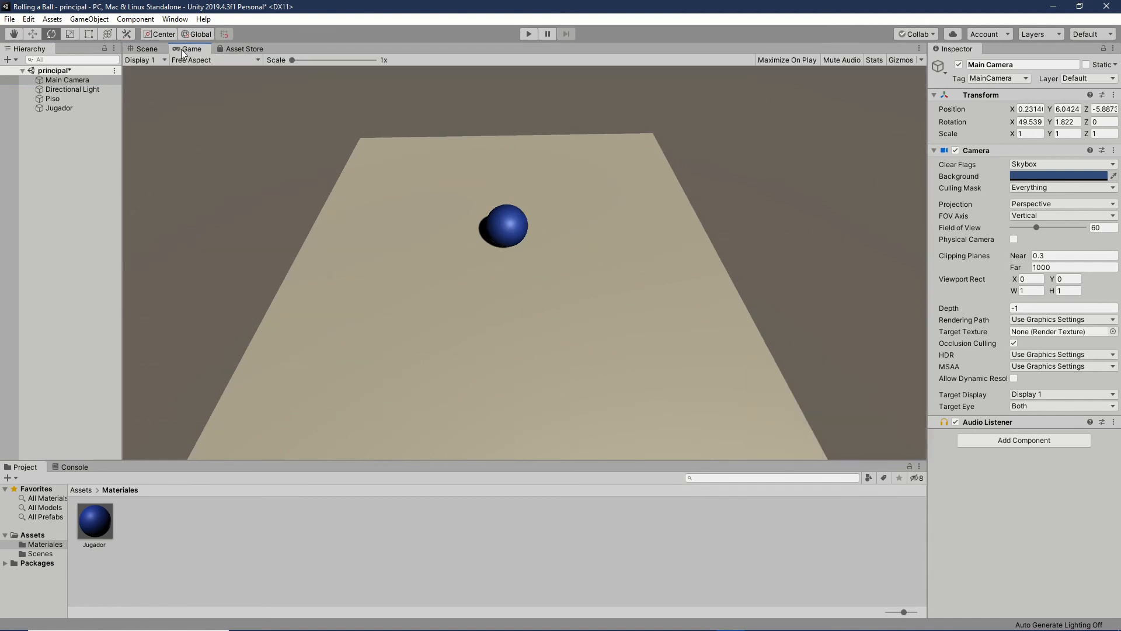
click(140, 49)
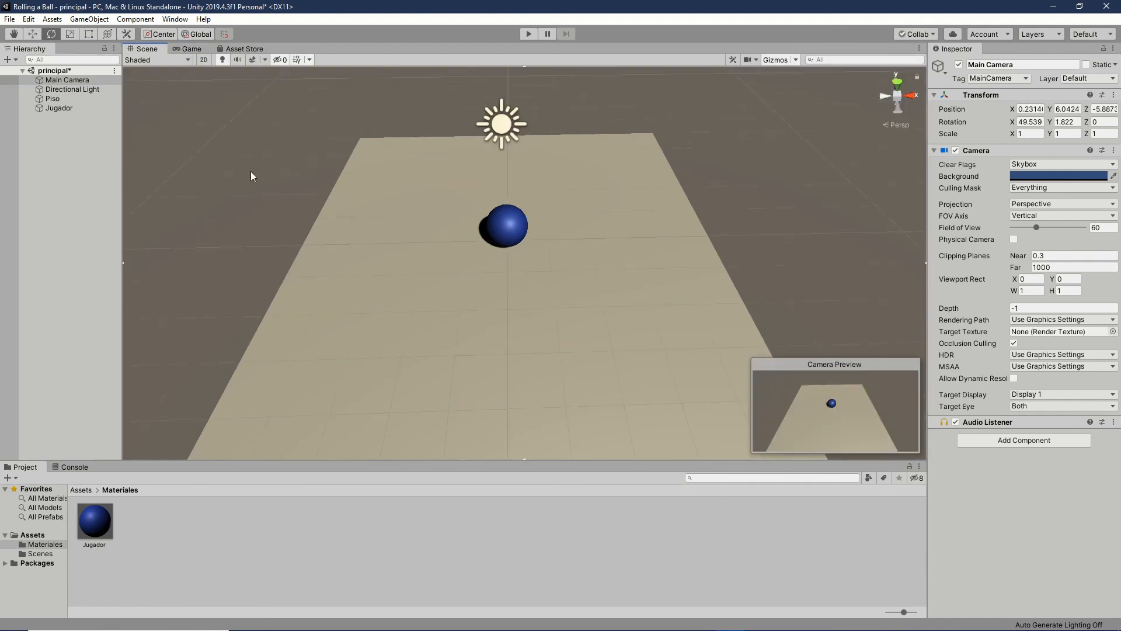